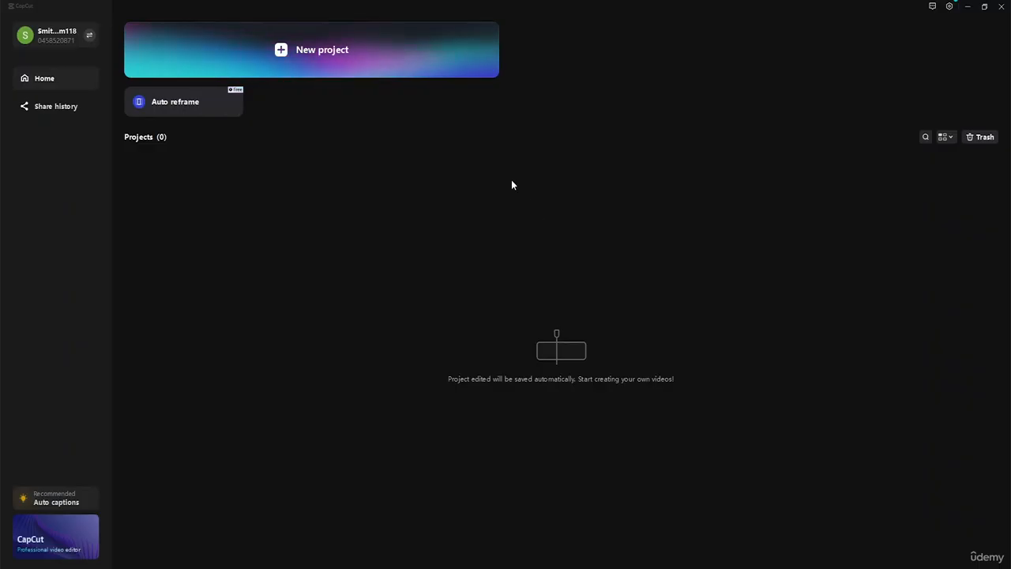
Create a new project and go through the introductory walkthrough to its end, dismissing the closing help tip
{"action": "left_click", "coordinate": [285, 54]}
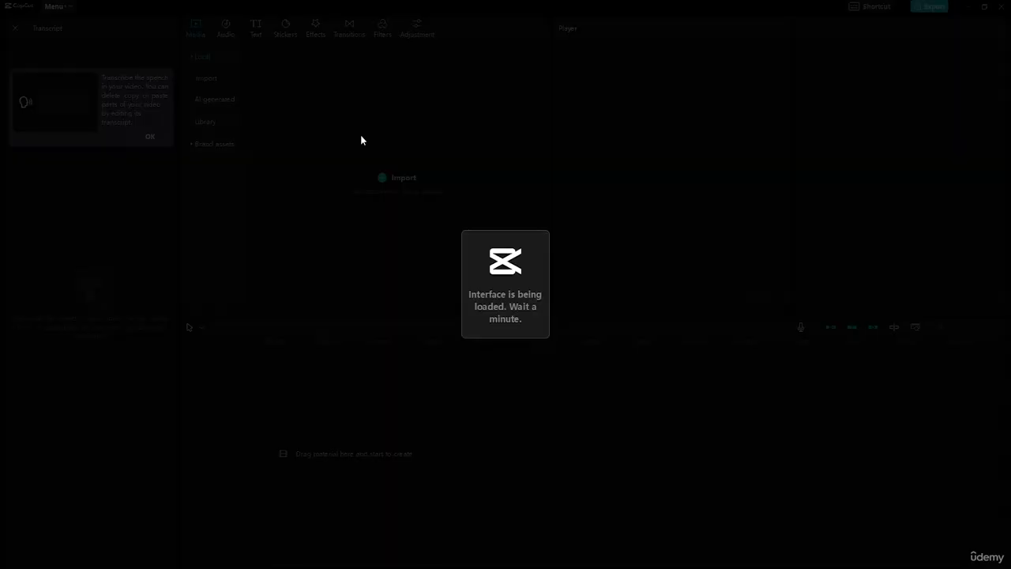
{"action": "left_click", "coordinate": [385, 194]}
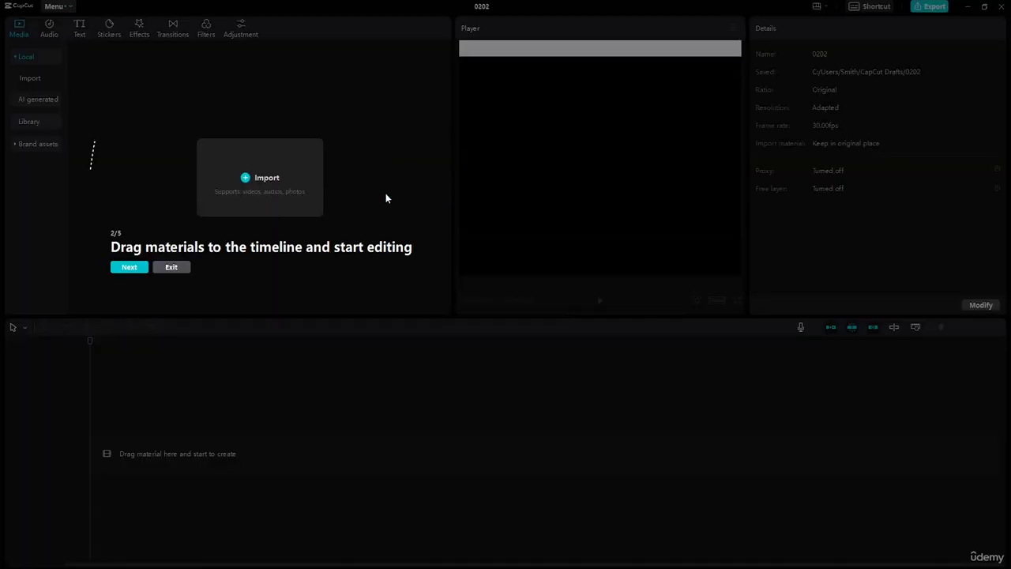
{"action": "left_click", "coordinate": [130, 267]}
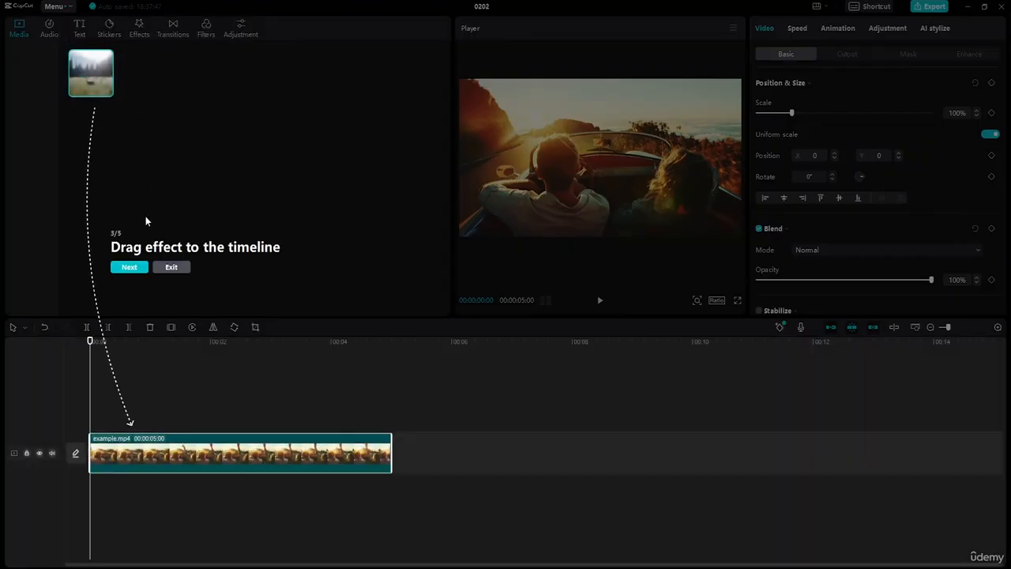
{"action": "left_click", "coordinate": [129, 268]}
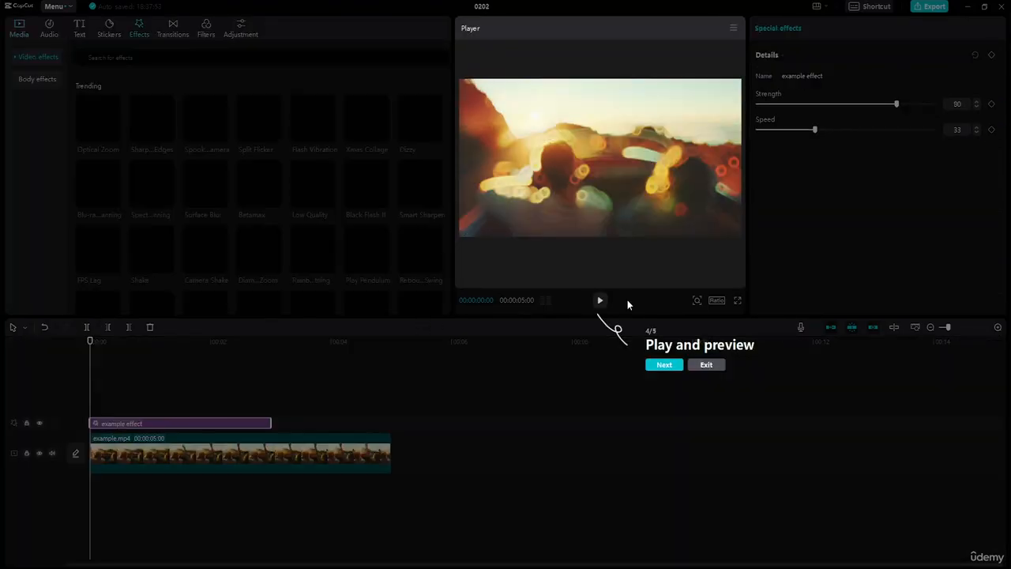
{"action": "left_click", "coordinate": [665, 364]}
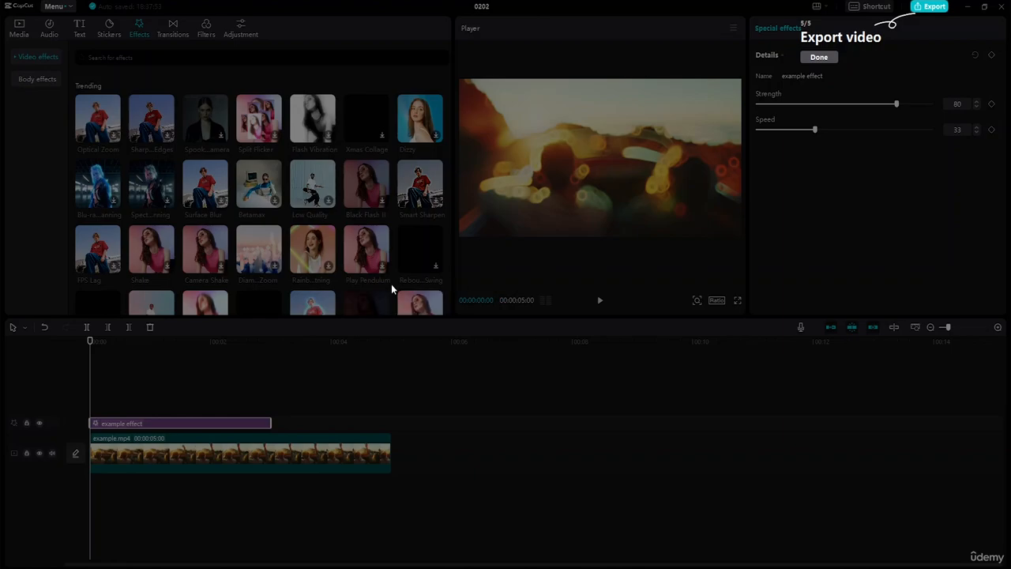
{"action": "left_click", "coordinate": [819, 58]}
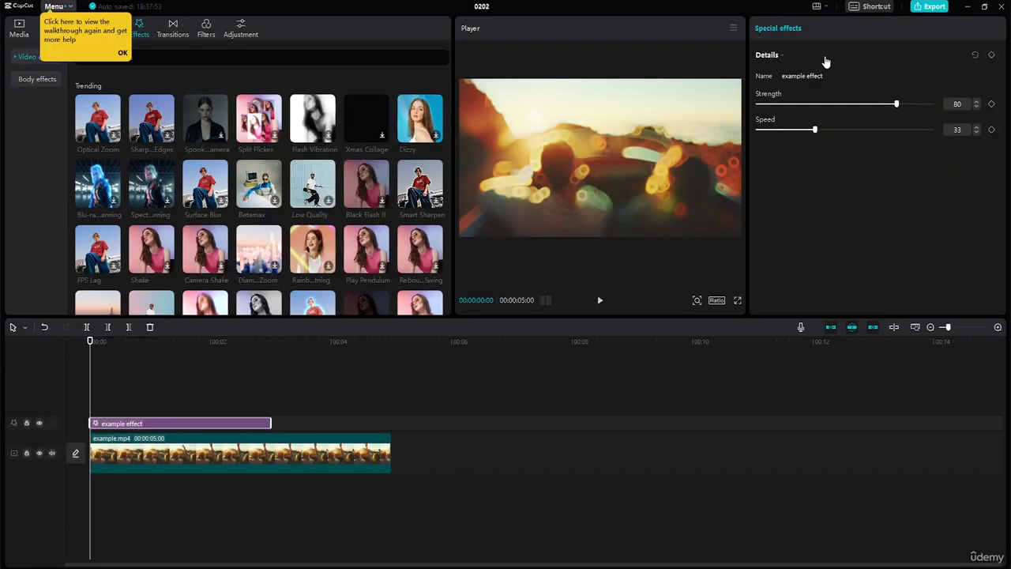
{"action": "left_click", "coordinate": [123, 53]}
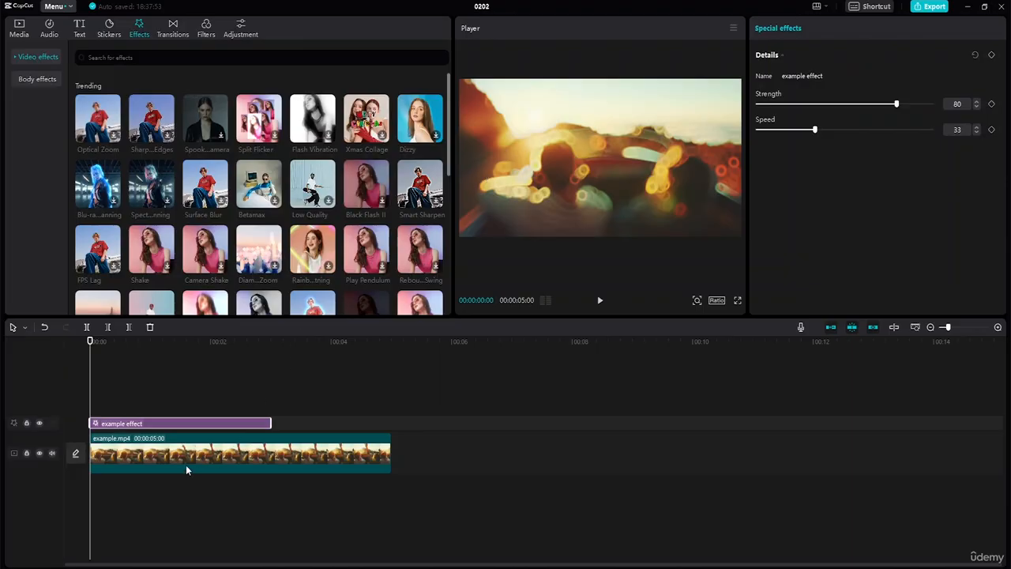
Delete the example clip and example effect from the timeline and remove example.mp4 from the project media
{"action": "left_click", "coordinate": [101, 407]}
{"action": "left_click_drag", "start_coordinate": [103, 401], "coordinate": [223, 526]}
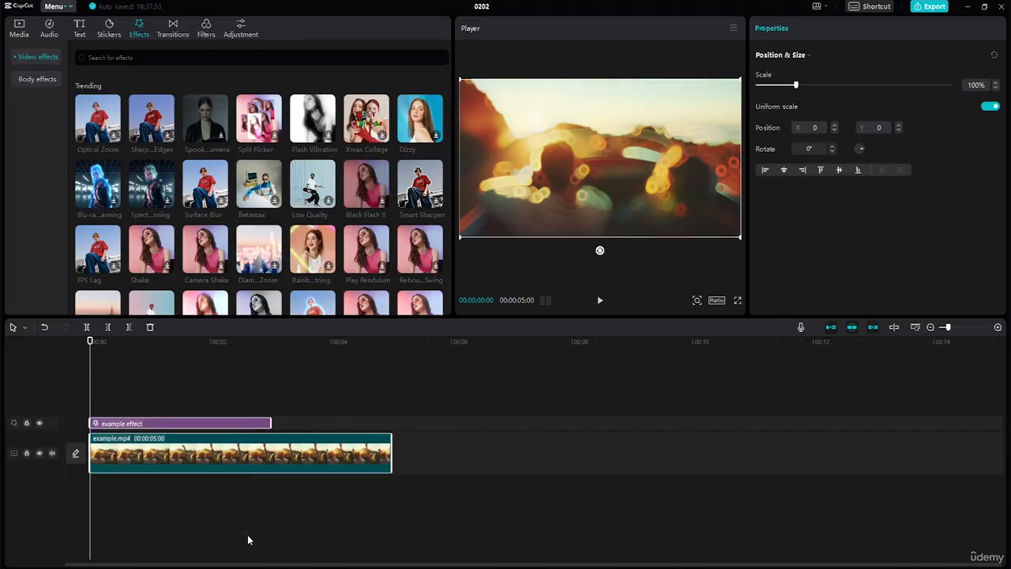
{"action": "key", "text": "Delete"}
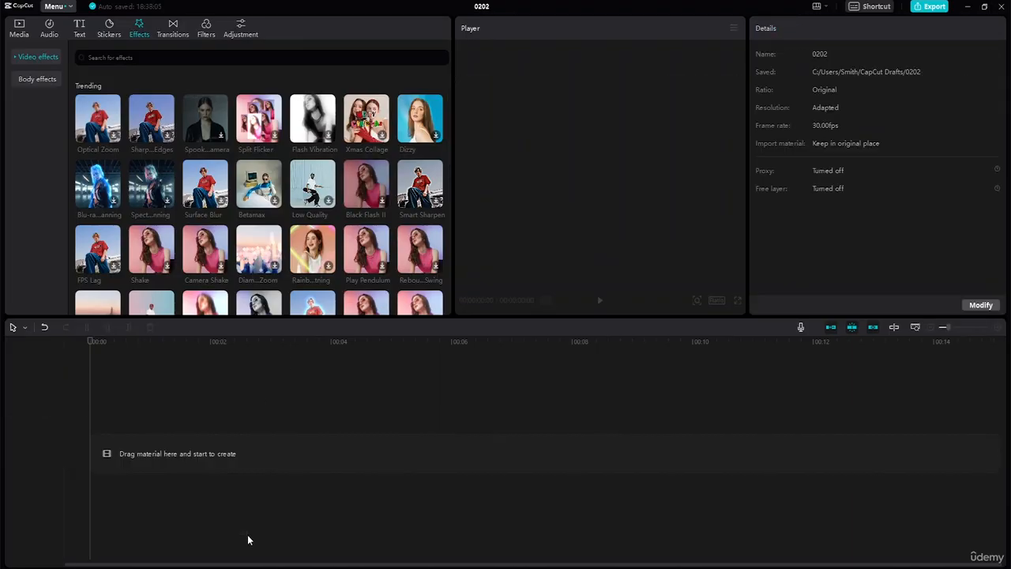
{"action": "left_click", "coordinate": [19, 29]}
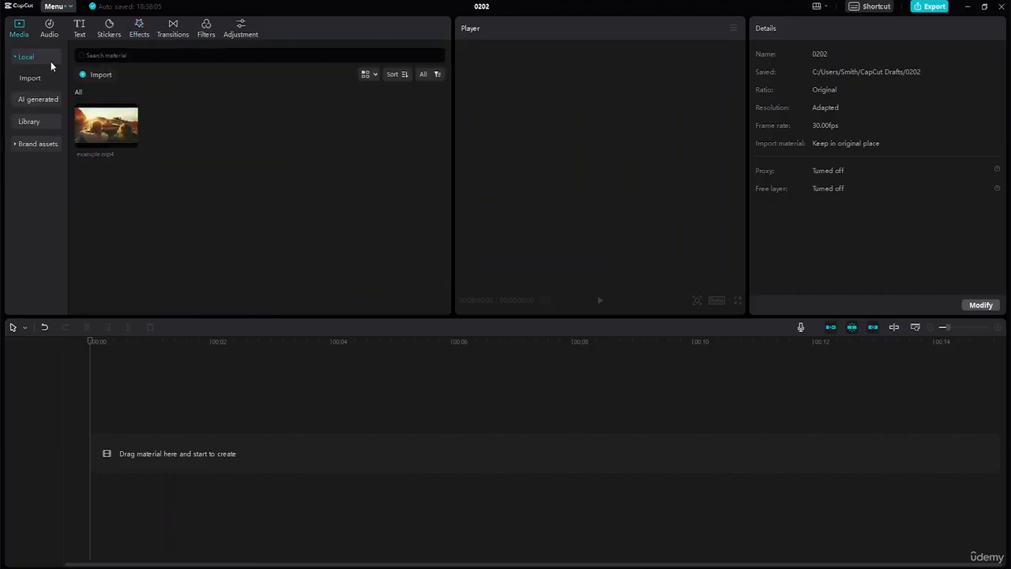
{"action": "right_click", "coordinate": [131, 143]}
{"action": "left_click", "coordinate": [144, 151]}
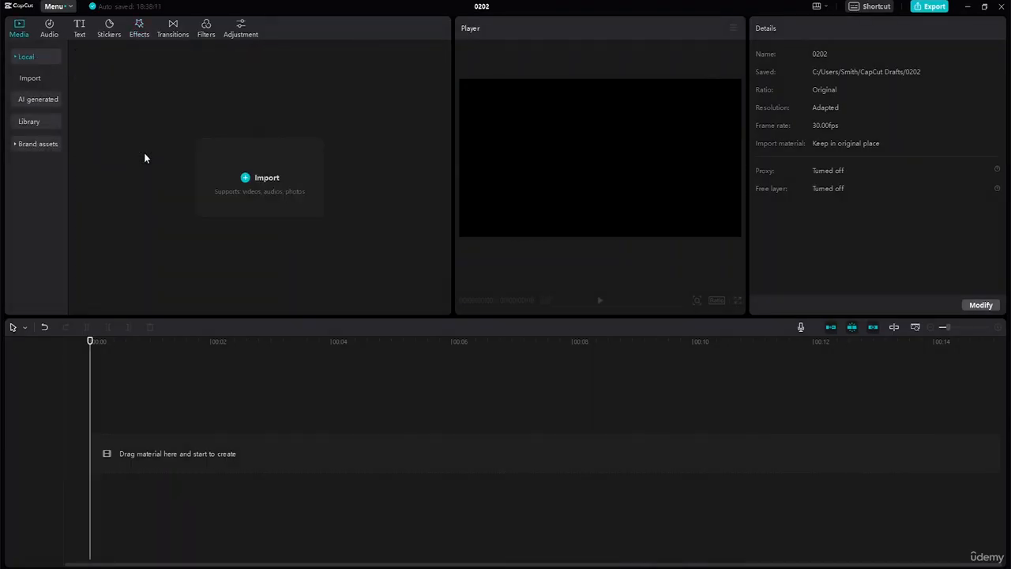
Start a media import, browse to the Capcut Semi-Advanced Tutorial Resource File - (4 Hrs) folder on the Desktop, and show its contents as large icons
{"action": "left_click", "coordinate": [247, 178]}
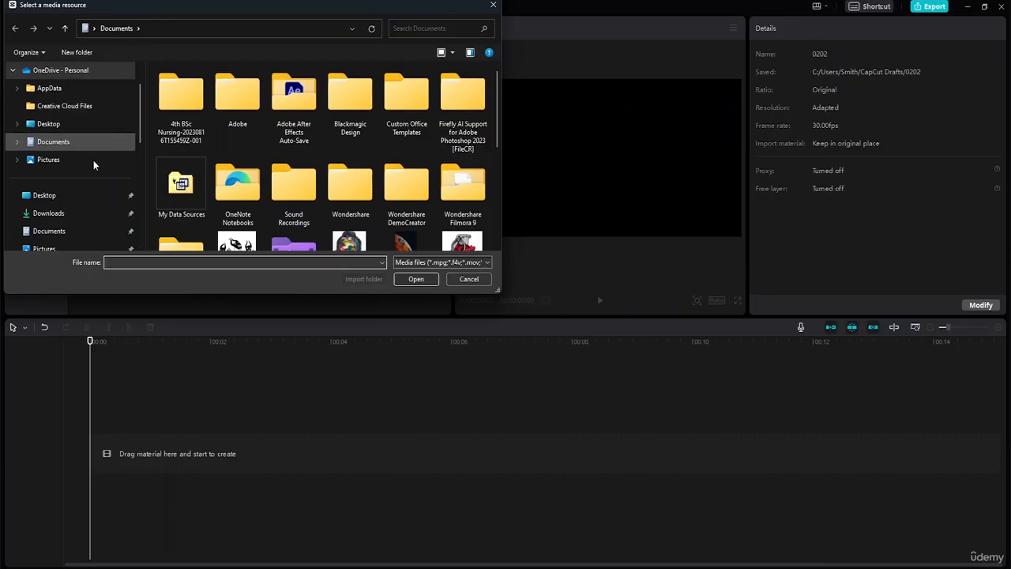
{"action": "left_click", "coordinate": [73, 197]}
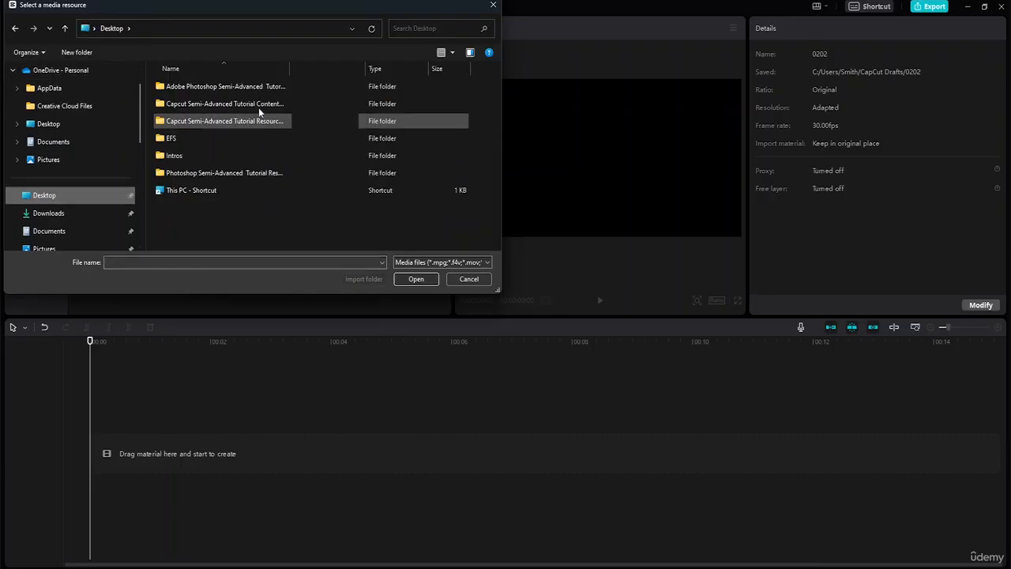
{"action": "double_click", "coordinate": [258, 118]}
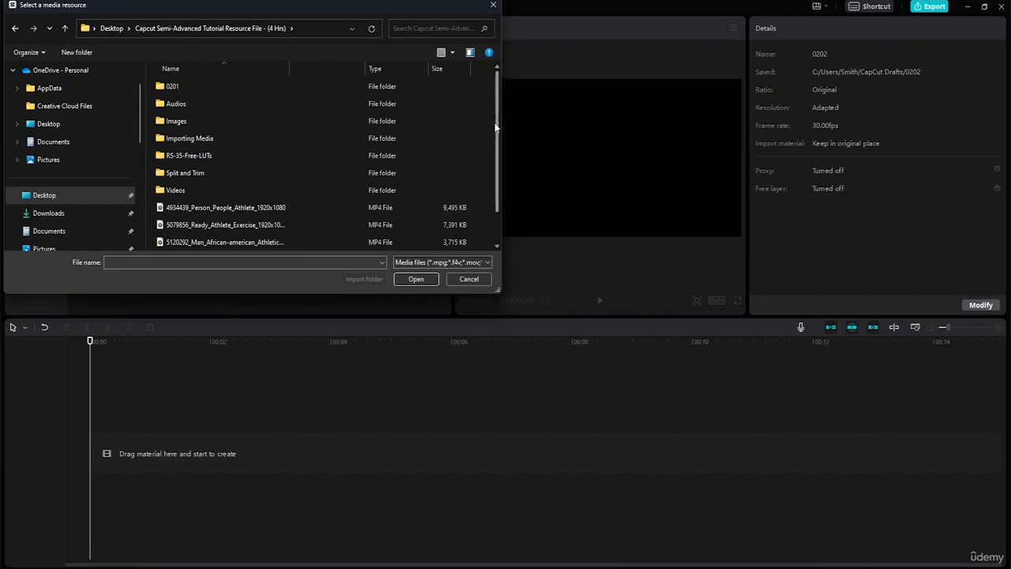
{"action": "mouse_move", "coordinate": [498, 126]}
{"action": "left_mouse_down"}
{"action": "mouse_move", "coordinate": [500, 162]}
{"action": "mouse_move", "coordinate": [500, 112]}
{"action": "left_mouse_up"}
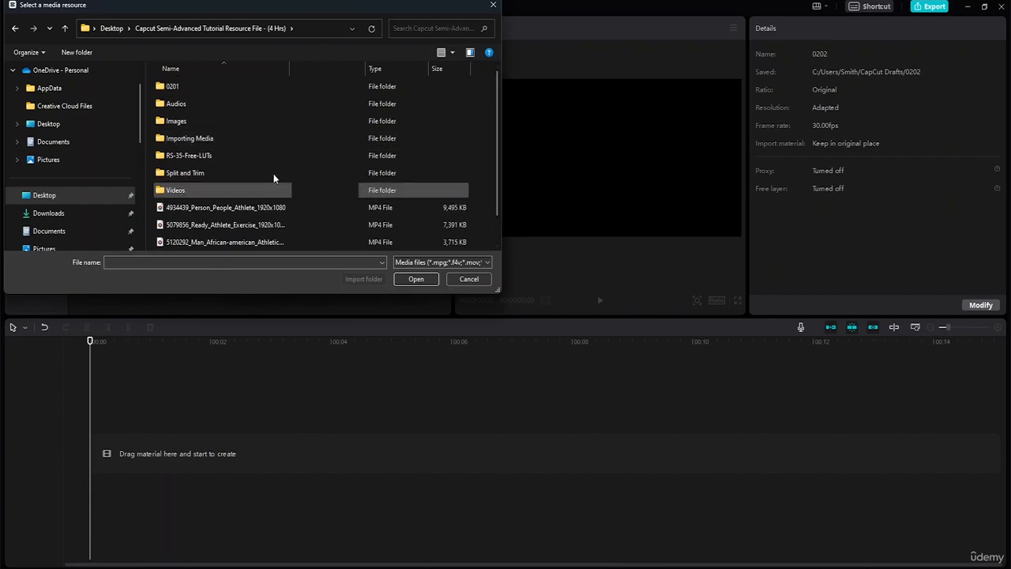
{"action": "left_click", "coordinate": [444, 52]}
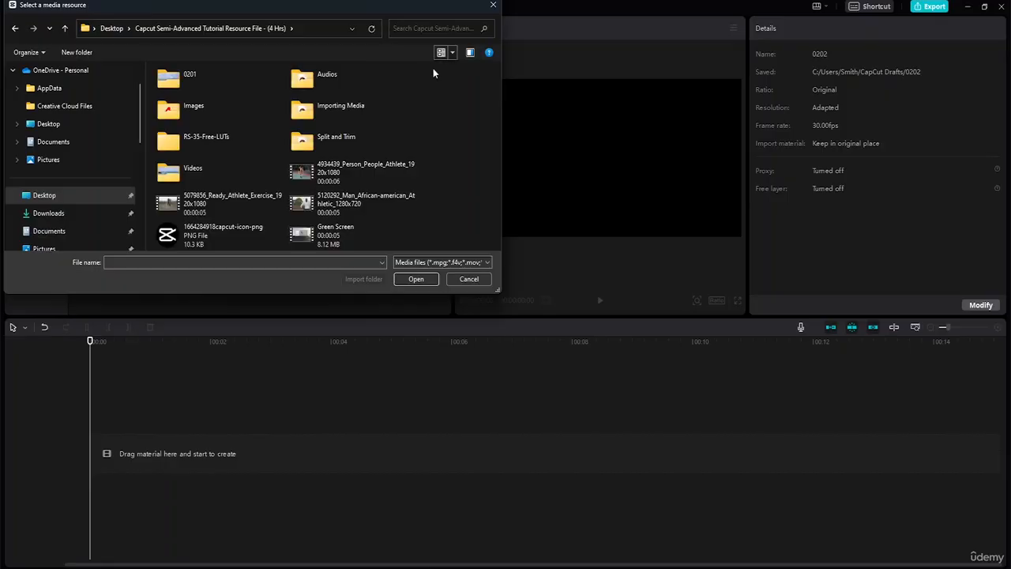
{"action": "left_click", "coordinate": [450, 53]}
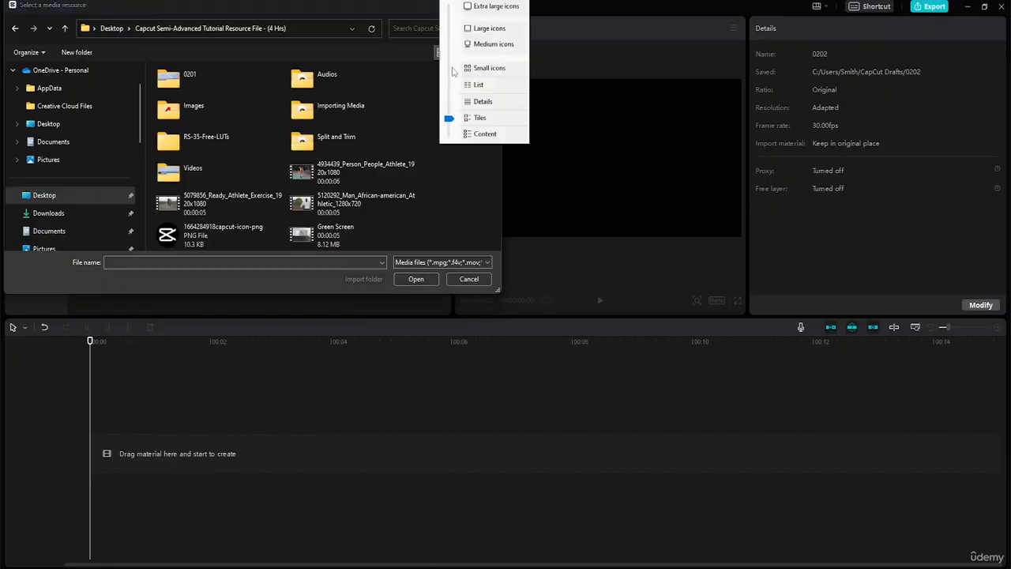
{"action": "left_click", "coordinate": [476, 32]}
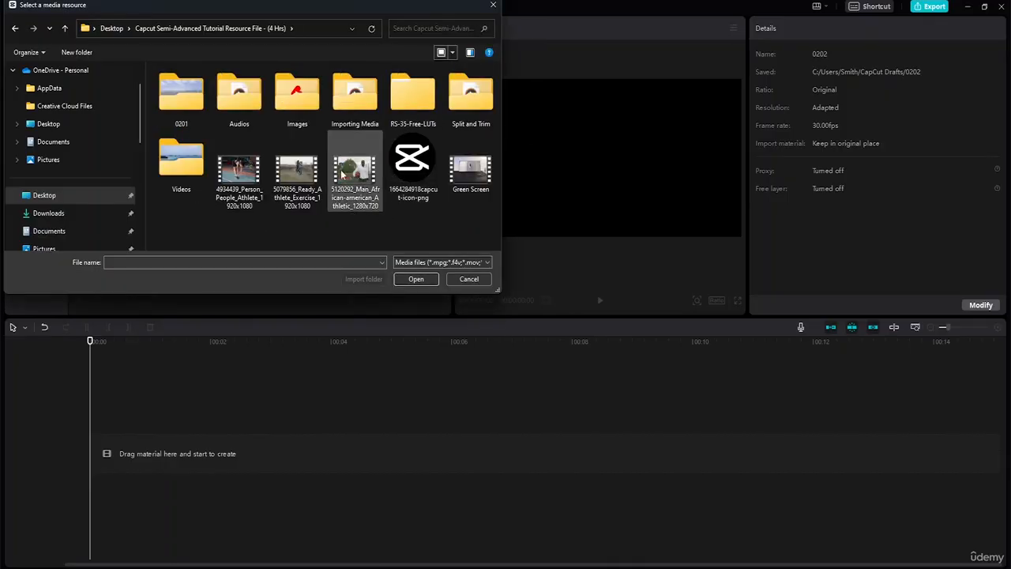
{"action": "double_click", "coordinate": [188, 176]}
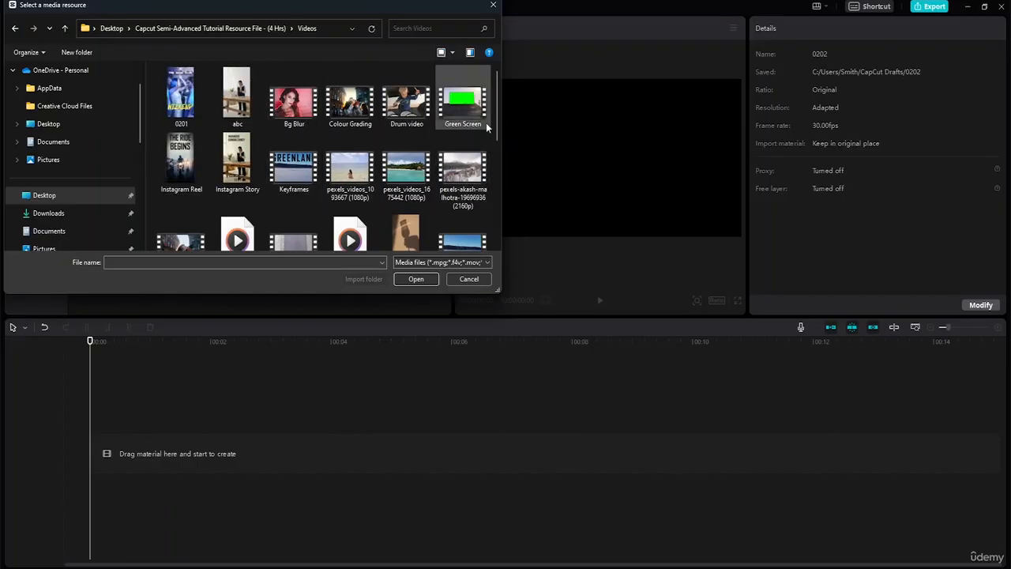
{"action": "scroll", "coordinate": [497, 133], "scroll_direction": "down", "scroll_amount": 5}
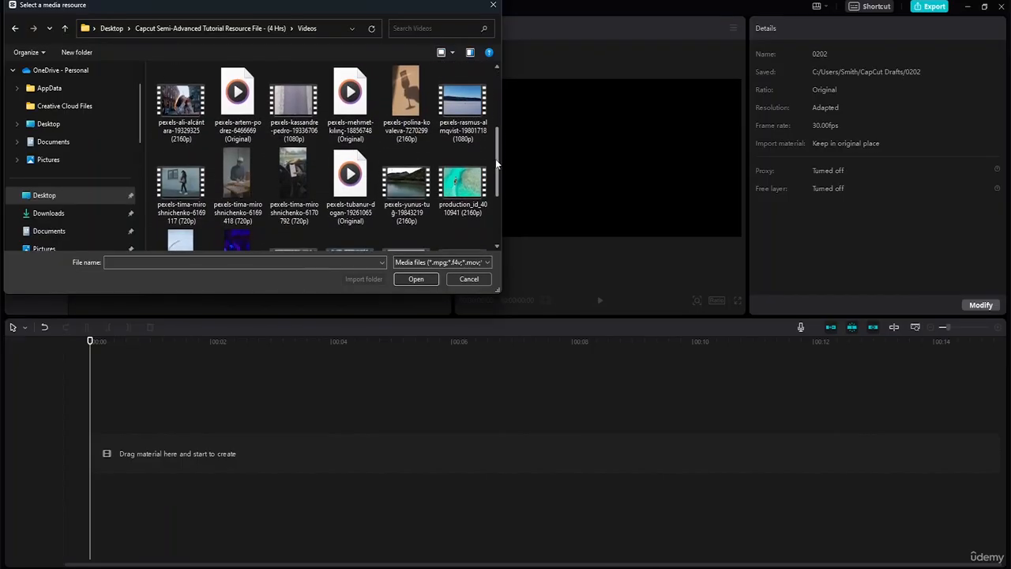
{"action": "left_click_drag", "start_coordinate": [496, 162], "coordinate": [479, 188]}
{"action": "left_click", "coordinate": [200, 199]}
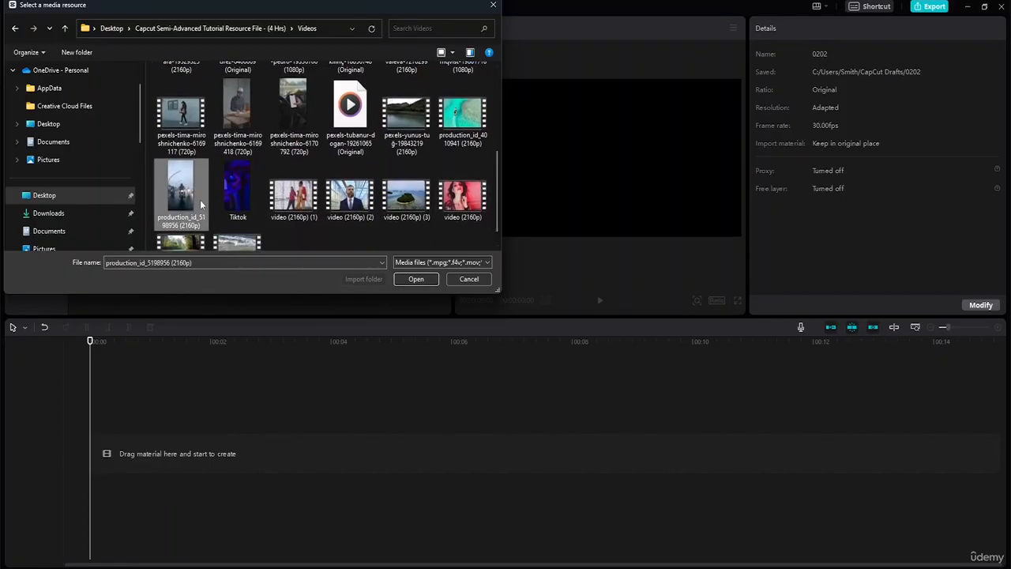
{"action": "left_click", "coordinate": [417, 282]}
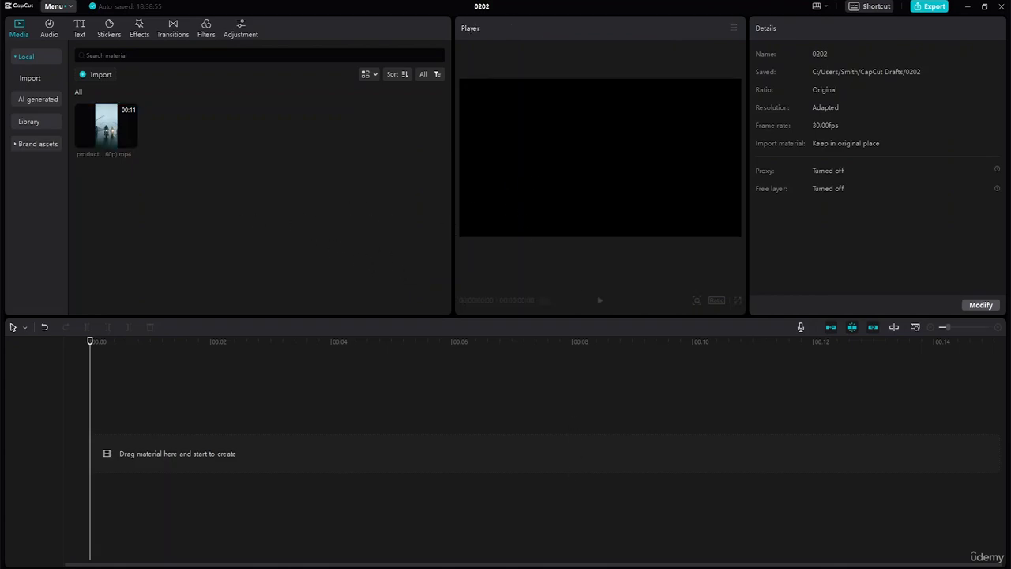
Switch to File Explorer and open the Videos folder inside Capcut Semi-Advanced Tutorial Resource File - (4 Hrs) on the Desktop
{"action": "key", "text": "super+e"}
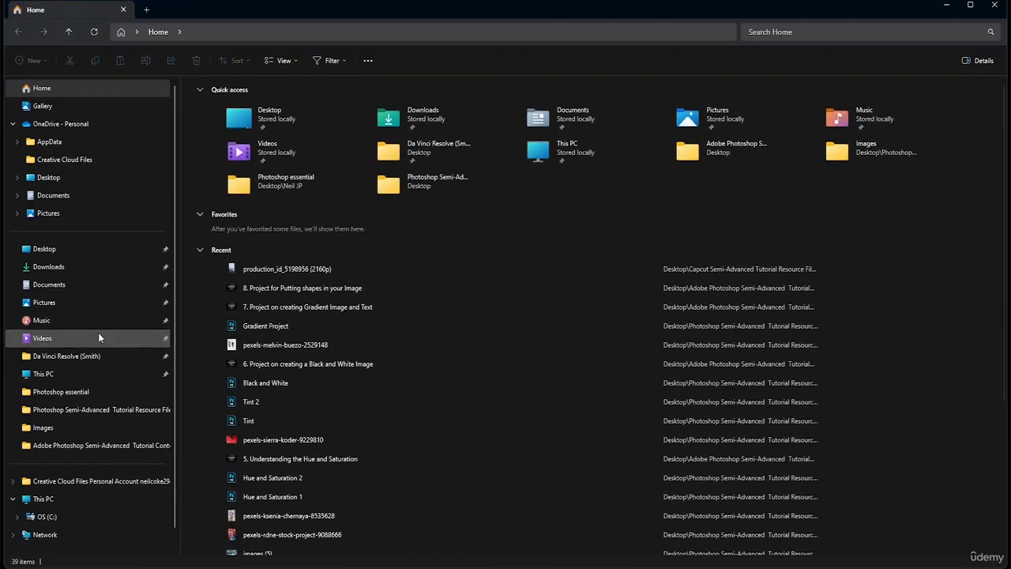
{"action": "left_click", "coordinate": [74, 250]}
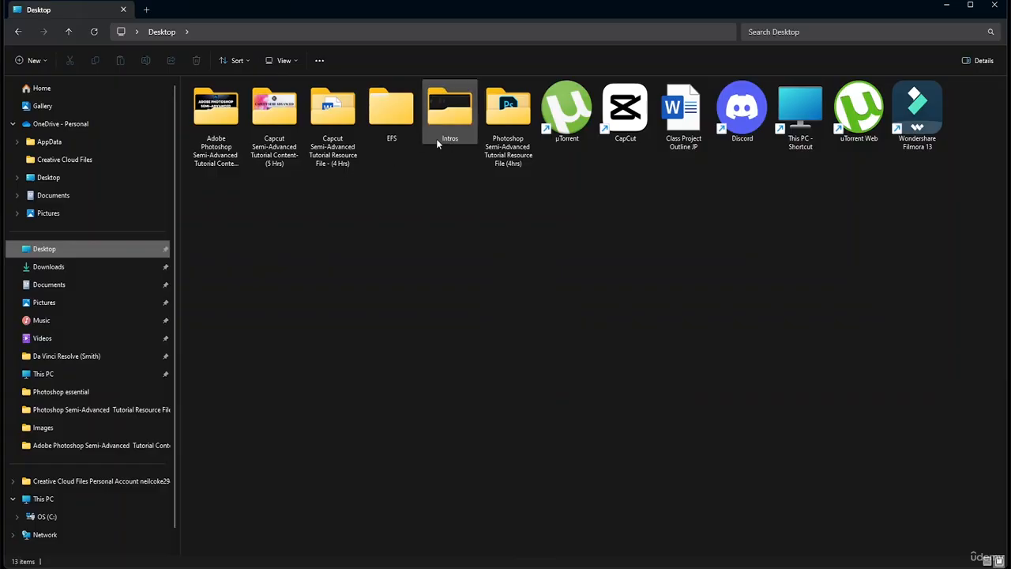
{"action": "double_click", "coordinate": [335, 164]}
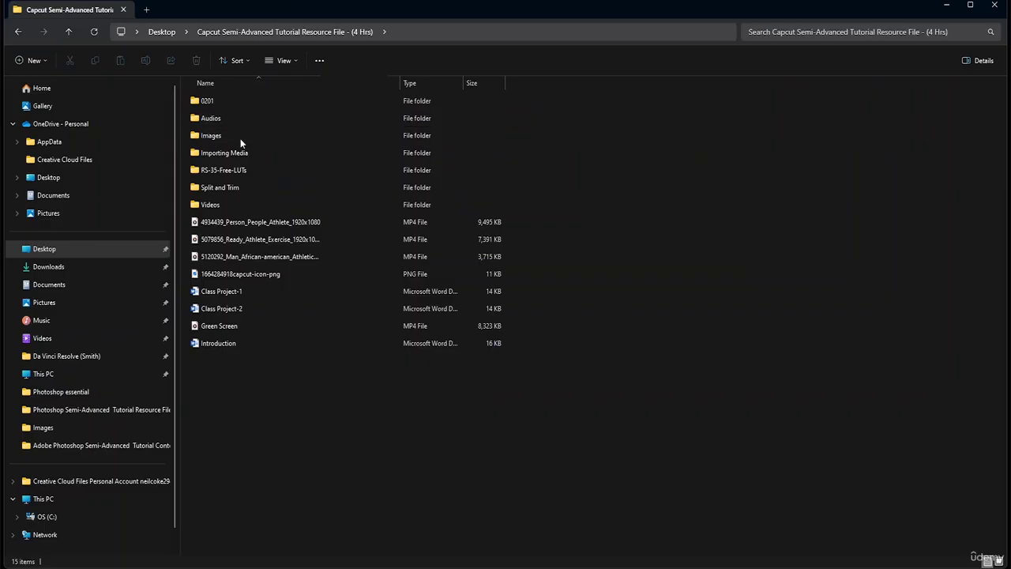
{"action": "double_click", "coordinate": [237, 204]}
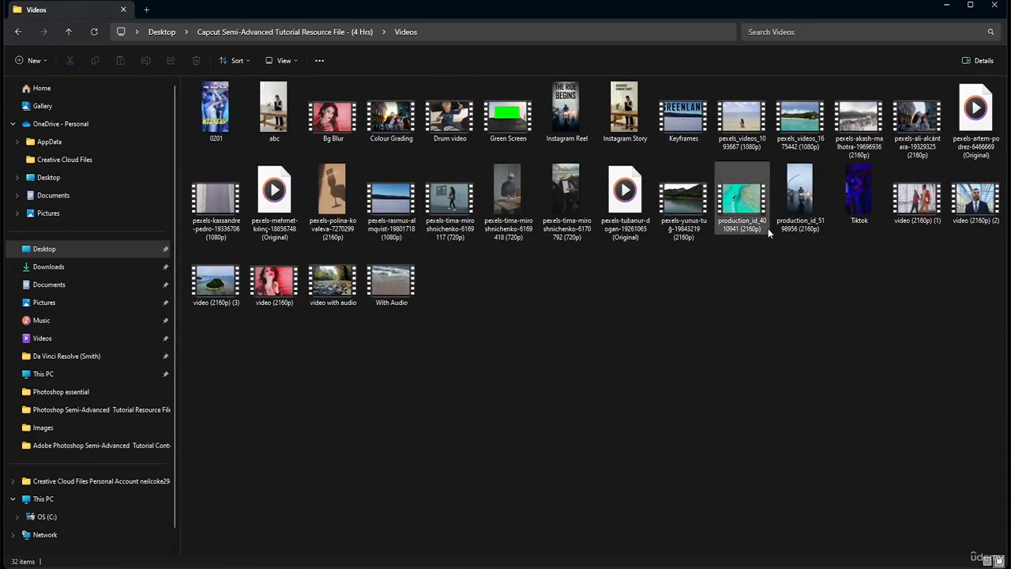
Preview the Instagram Reel and Keyframes videos in Media Player, skipping through the Keyframes video, and close each one
{"action": "double_click", "coordinate": [577, 126]}
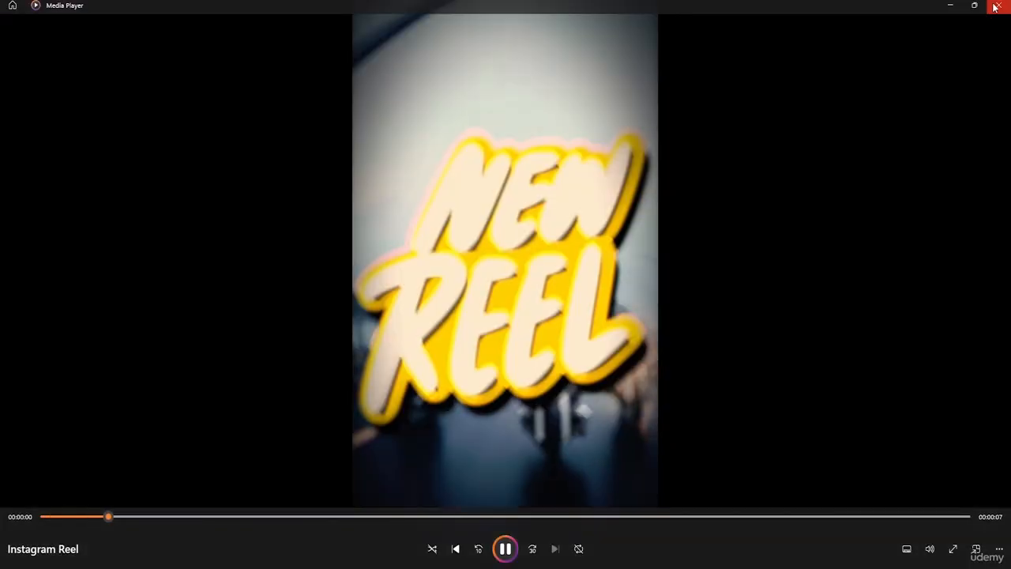
{"action": "left_click", "coordinate": [998, 5]}
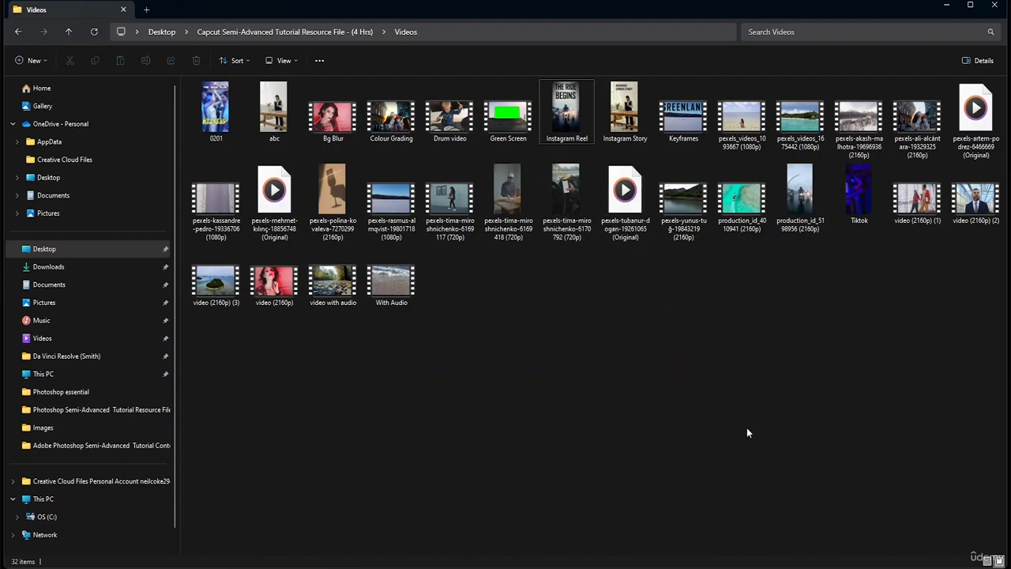
{"action": "double_click", "coordinate": [688, 137]}
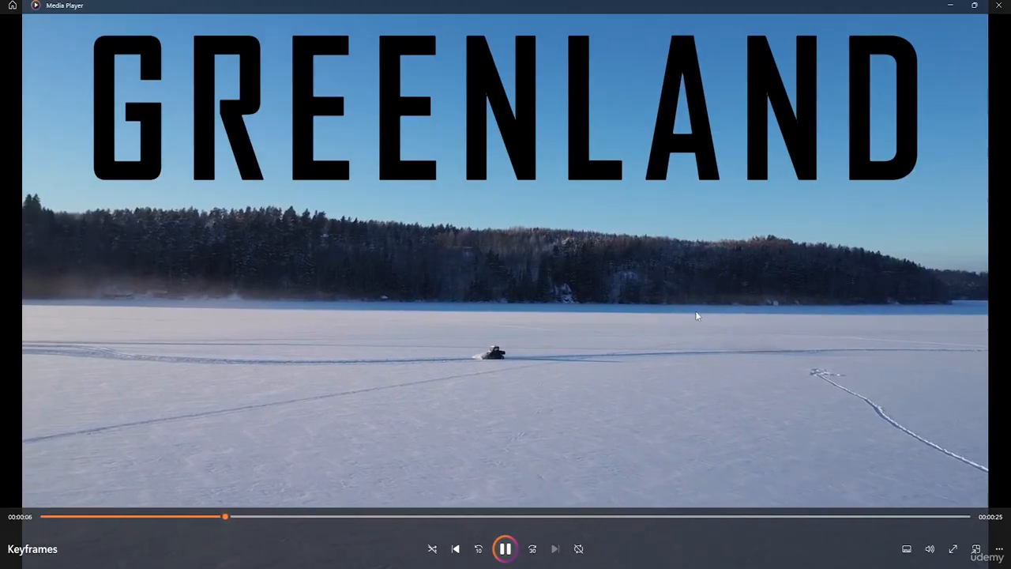
{"action": "left_click", "coordinate": [581, 516]}
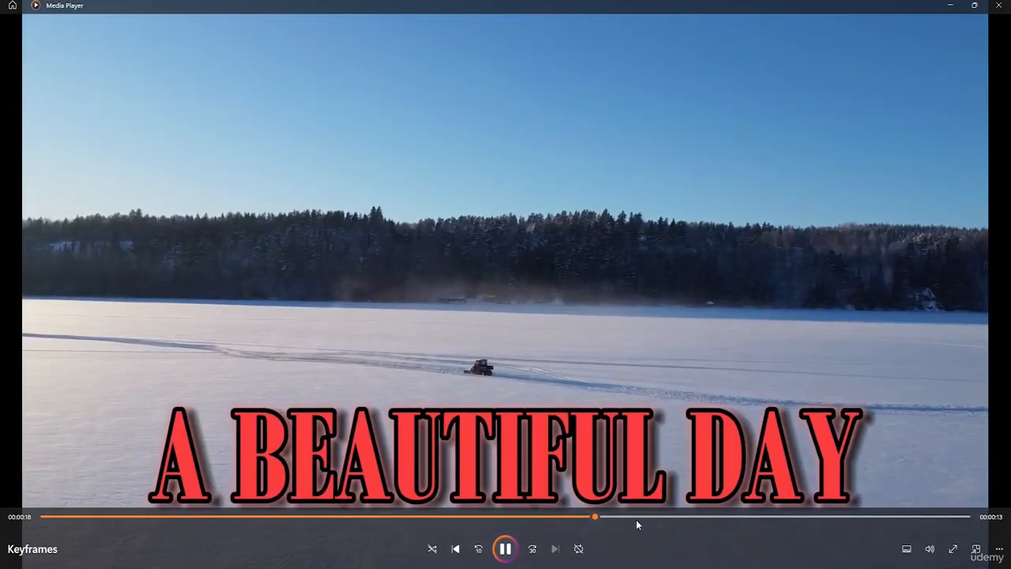
{"action": "left_click", "coordinate": [541, 517]}
{"action": "left_click_drag", "start_coordinate": [540, 517], "coordinate": [435, 519]}
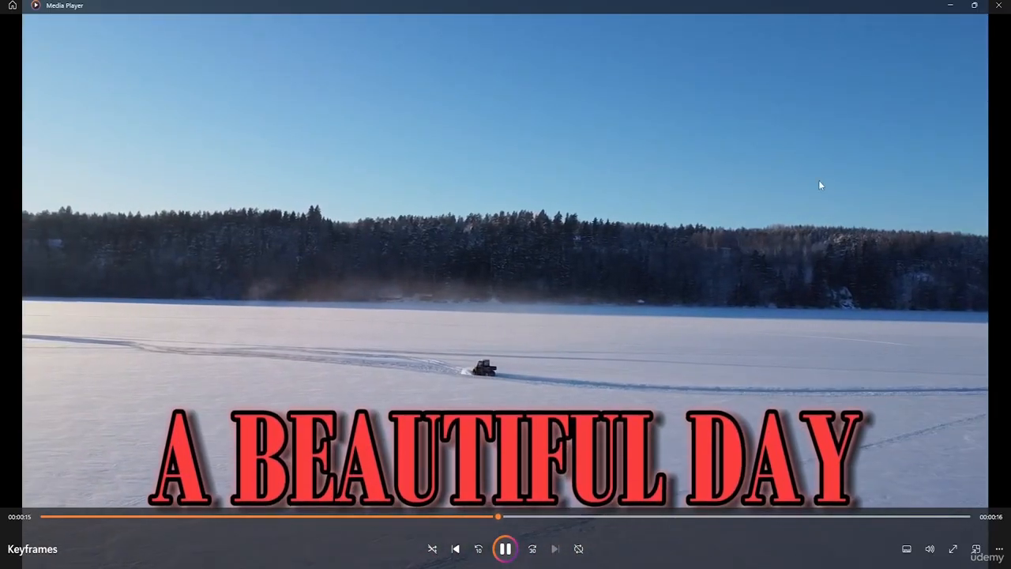
{"action": "left_click", "coordinate": [998, 7]}
{"action": "left_click", "coordinate": [593, 426]}
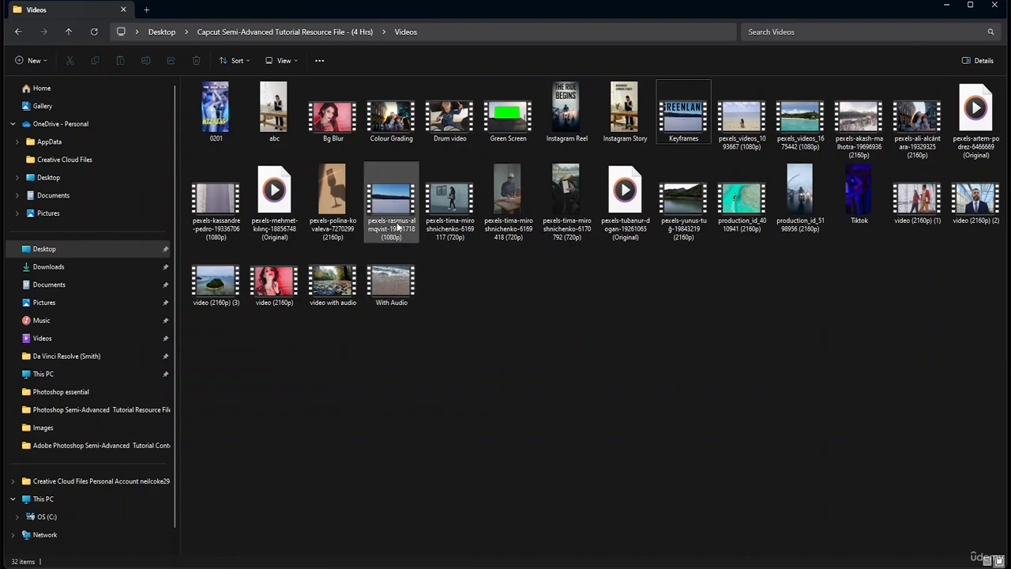
{"action": "mouse_move", "coordinate": [399, 227]}
{"action": "left_click_drag", "start_coordinate": [399, 227], "coordinate": [681, 568]}
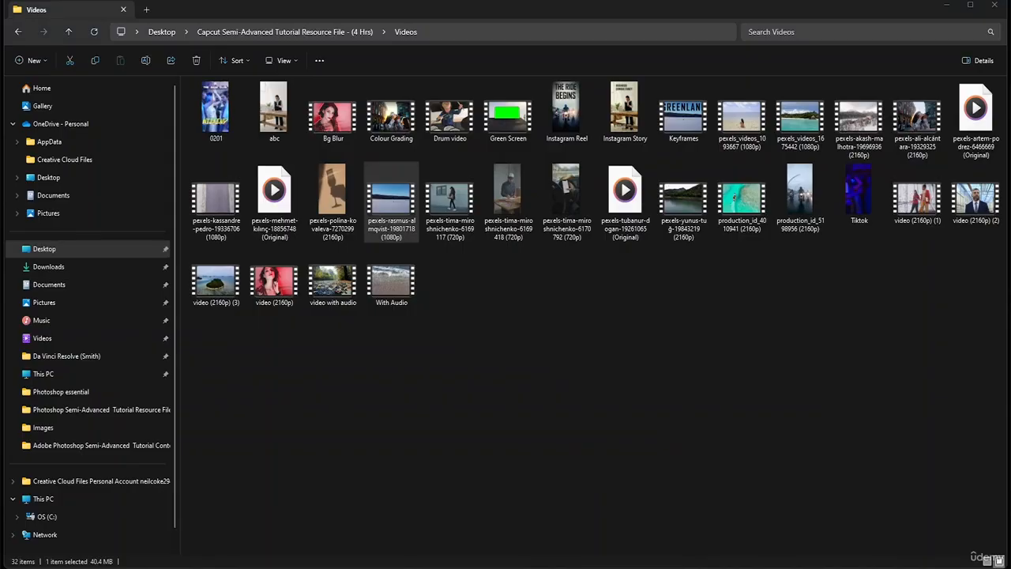
{"action": "left_click", "coordinate": [681, 568]}
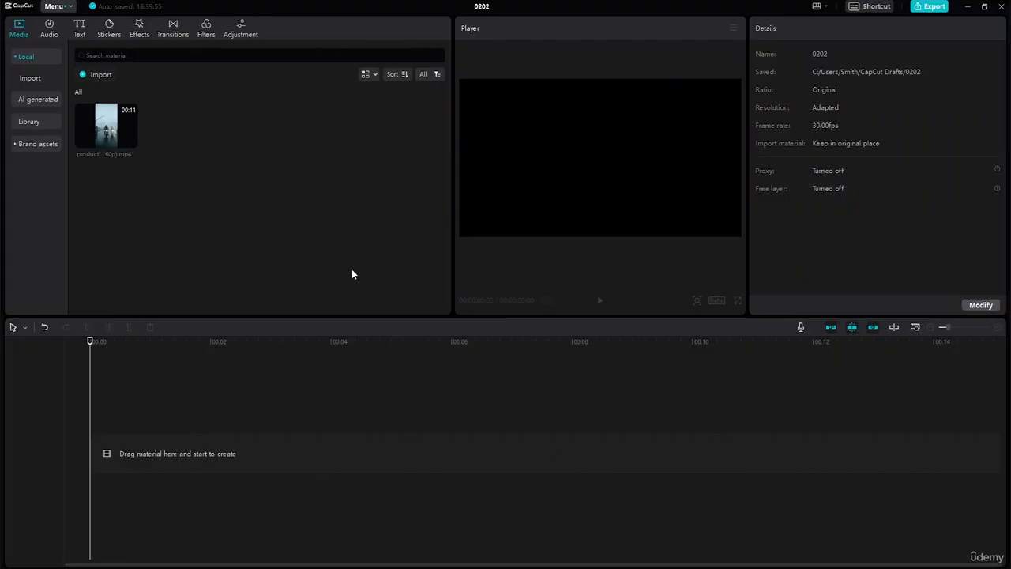
{"action": "mouse_move", "coordinate": [132, 109]}
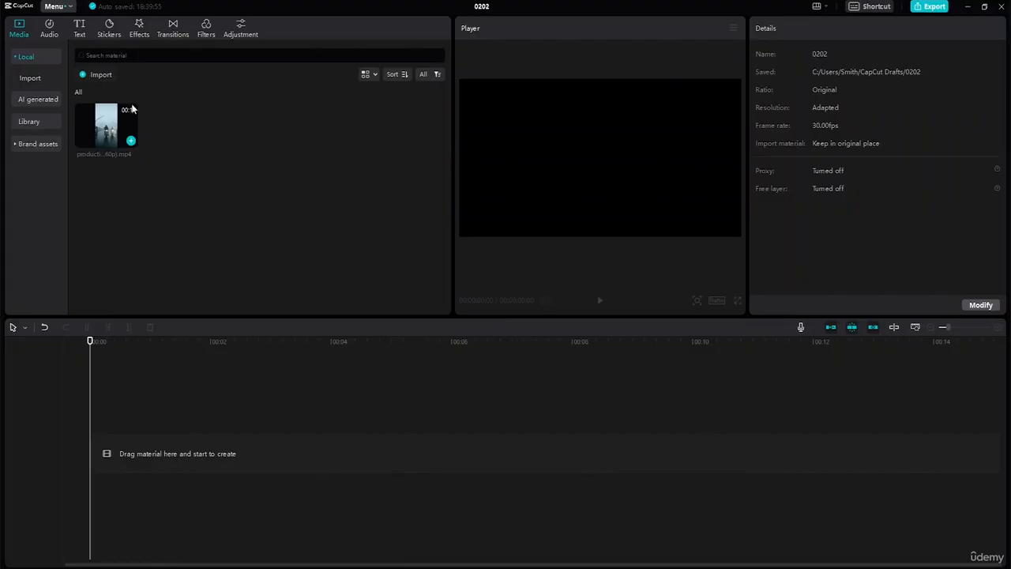
{"action": "left_click", "coordinate": [101, 74]}
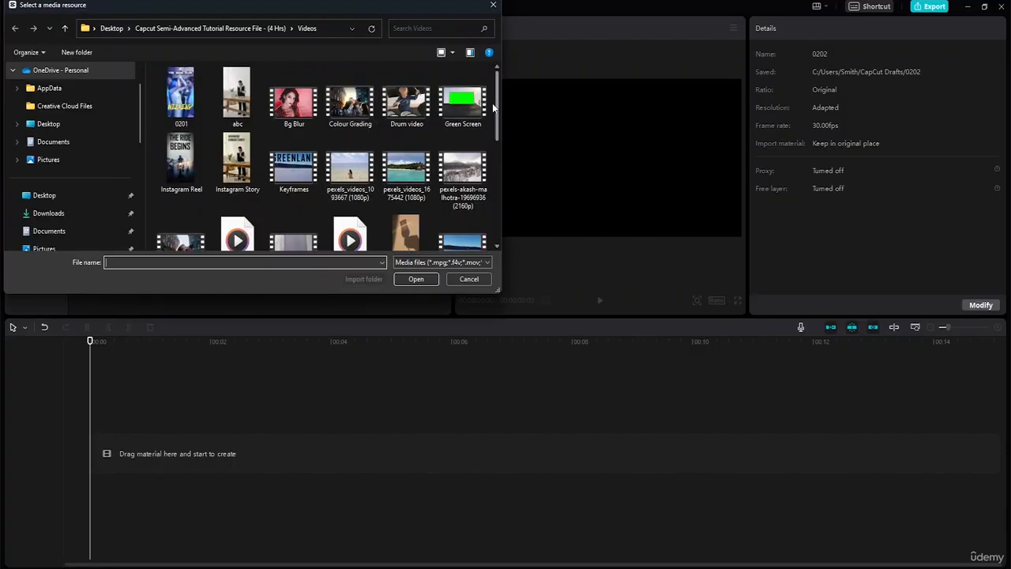
{"action": "left_click_drag", "start_coordinate": [498, 112], "coordinate": [475, 102]}
{"action": "left_click", "coordinate": [44, 196]}
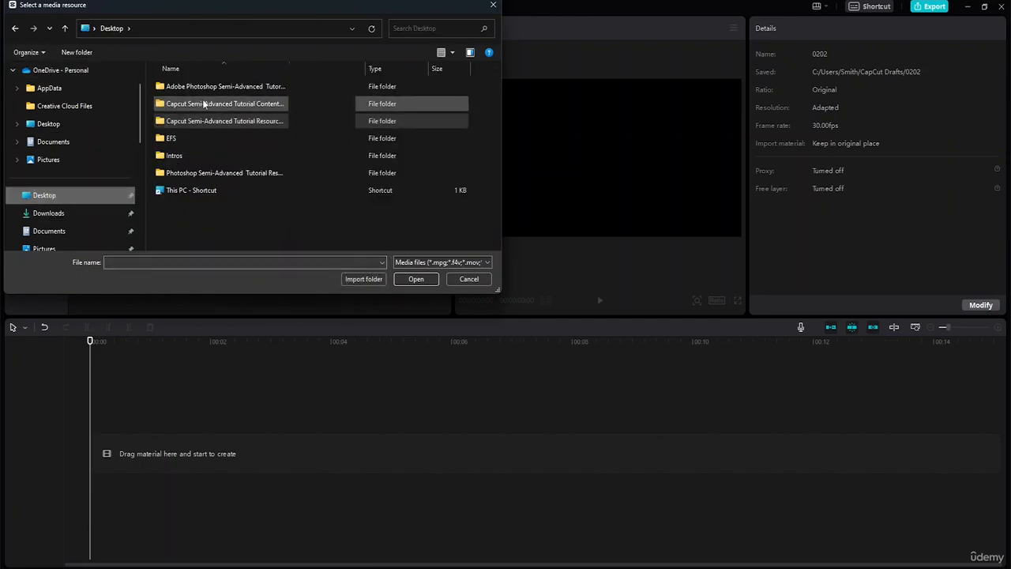
{"action": "double_click", "coordinate": [213, 122]}
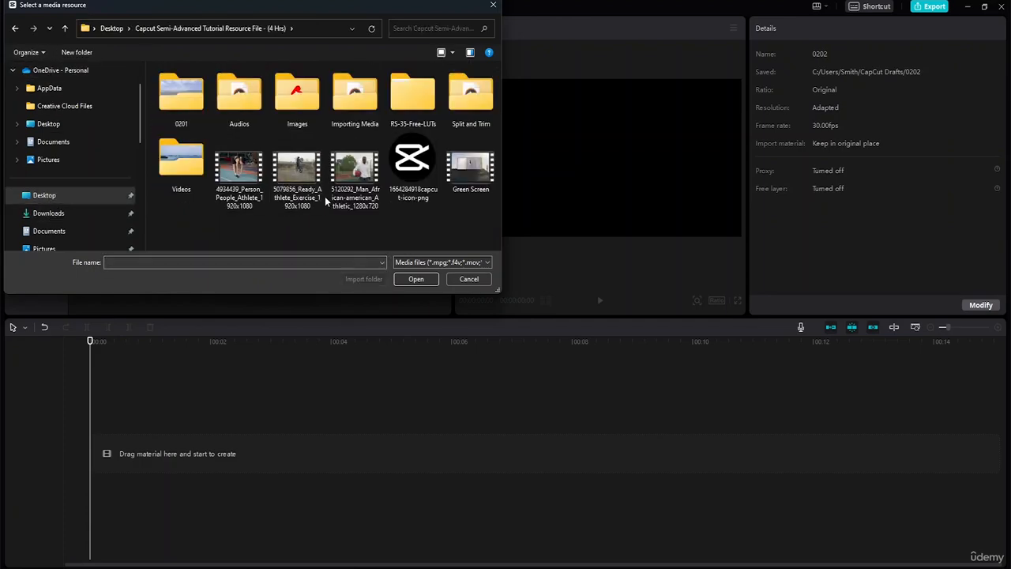
{"action": "double_click", "coordinate": [196, 160]}
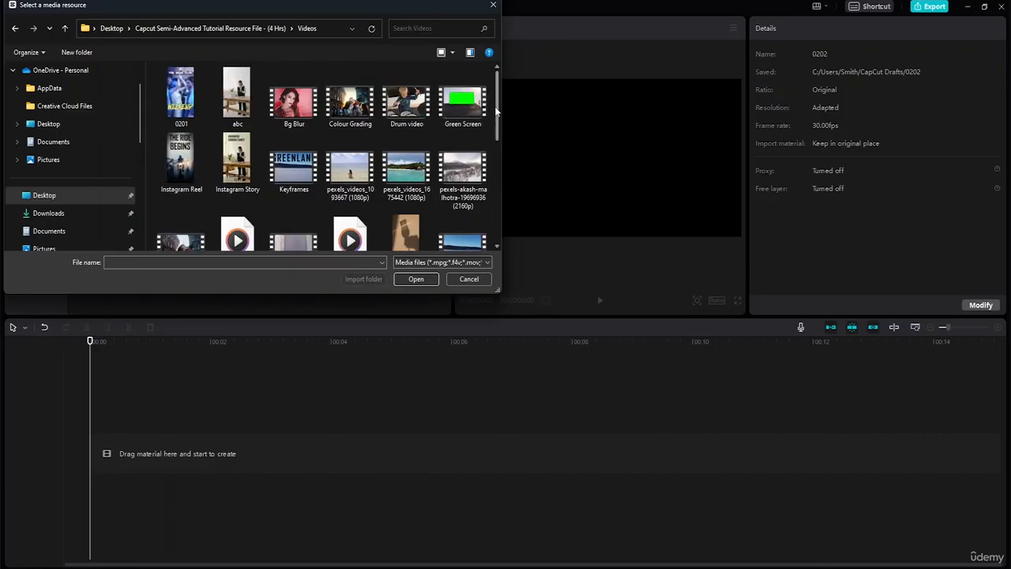
{"action": "left_click_drag", "start_coordinate": [497, 114], "coordinate": [495, 137]}
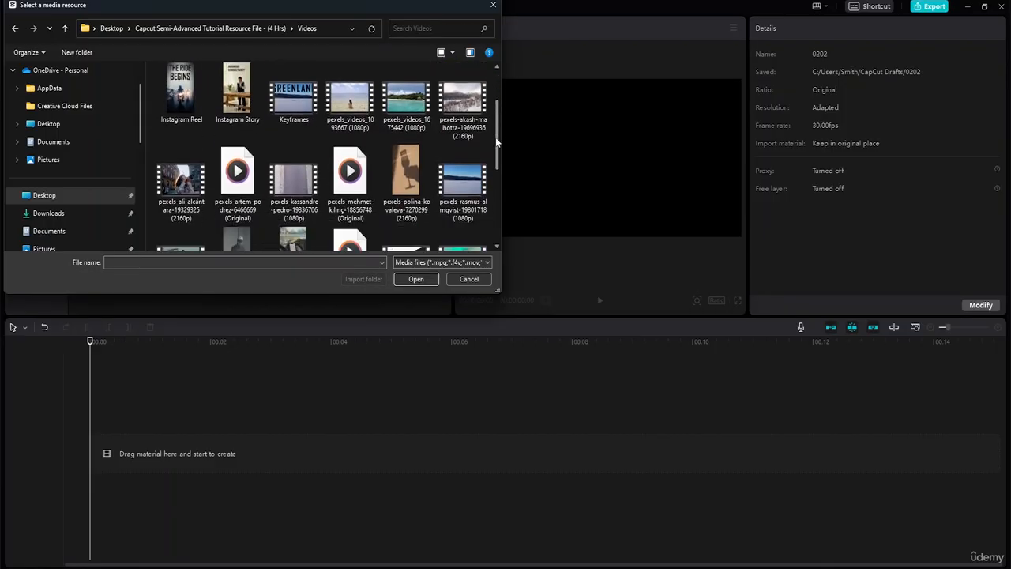
{"action": "left_click", "coordinate": [462, 186]}
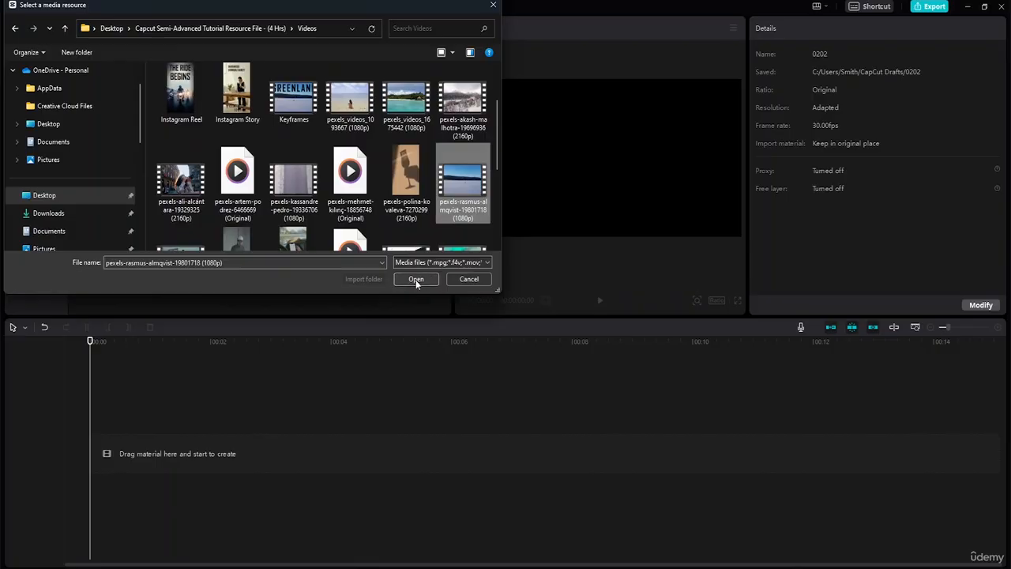
{"action": "left_click", "coordinate": [415, 280]}
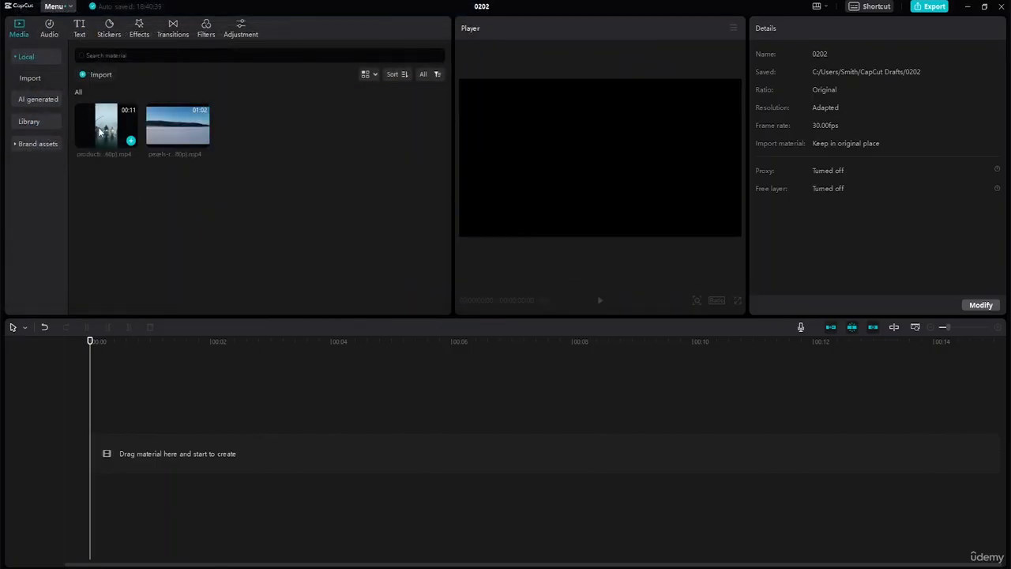
Delete the 11-second production clip from the project media and preview the remaining snowy lake video
{"action": "left_click", "coordinate": [101, 133]}
{"action": "key", "text": "Delete"}
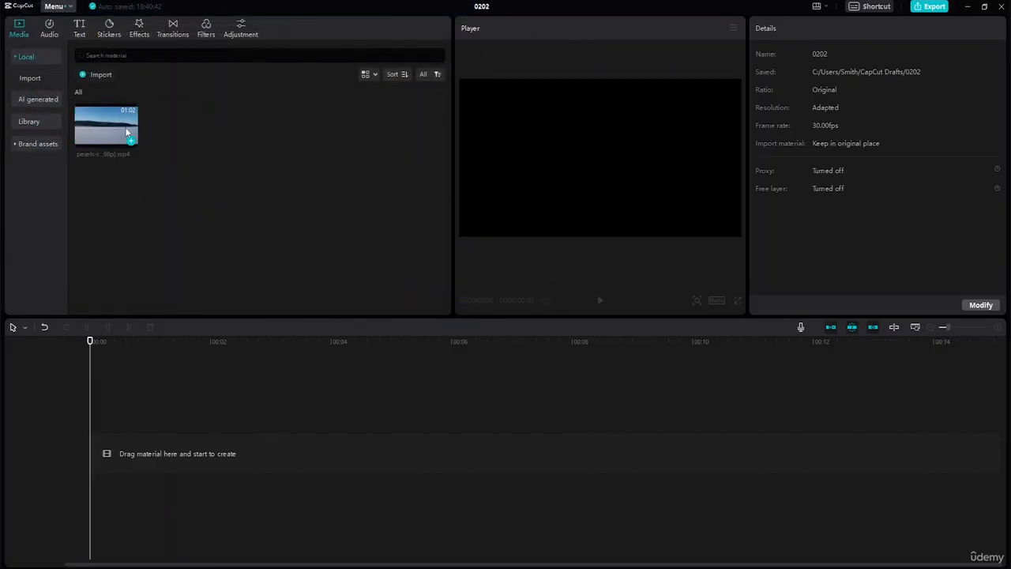
{"action": "left_click", "coordinate": [127, 134]}
{"action": "key", "text": "space"}
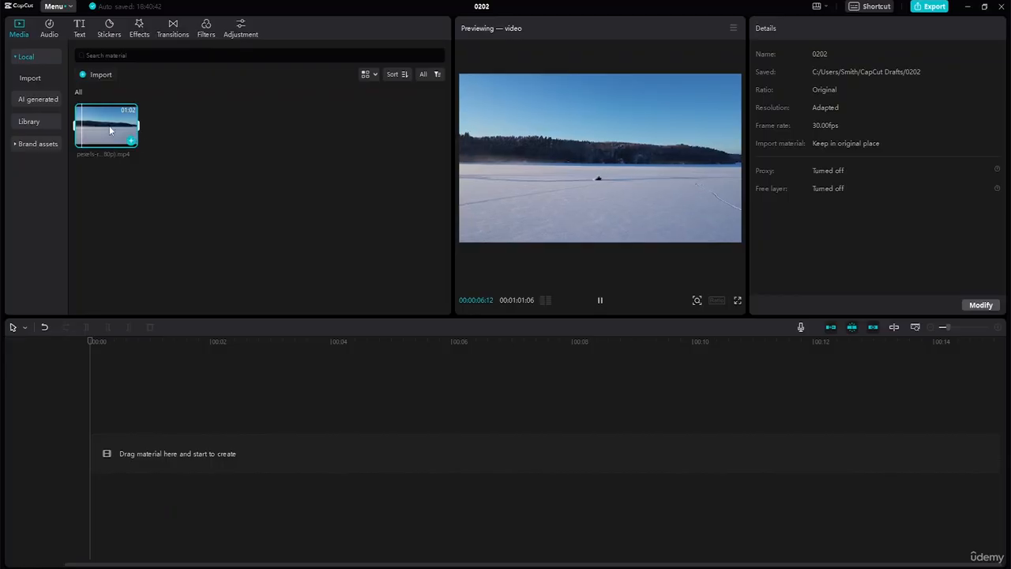
Place the snowy lake video at the start of the timeline and trim its end to a length of about 16 seconds
{"action": "left_click_drag", "start_coordinate": [110, 130], "coordinate": [98, 456]}
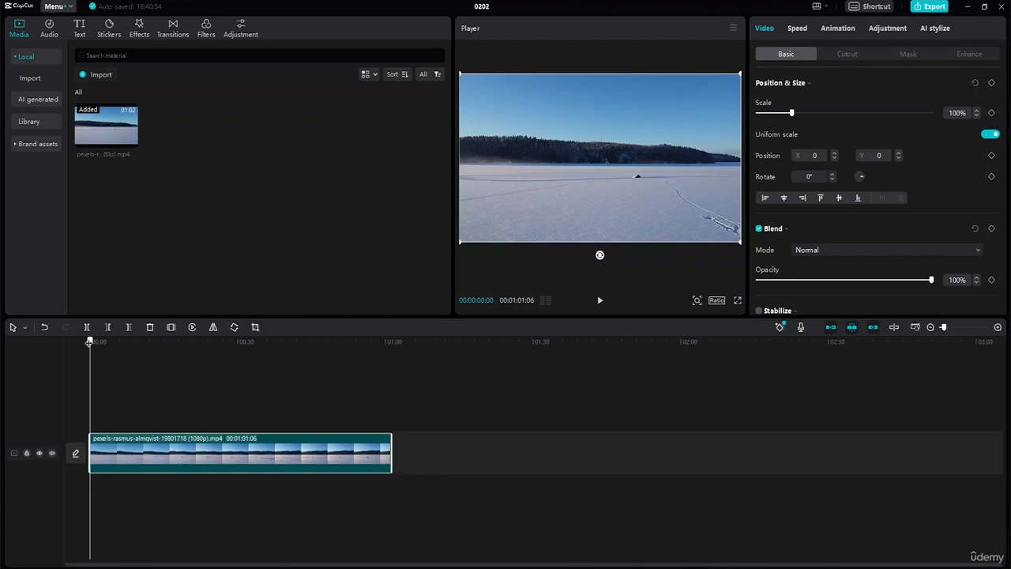
{"action": "left_click_drag", "start_coordinate": [90, 342], "coordinate": [66, 372]}
{"action": "left_click_drag", "start_coordinate": [389, 449], "coordinate": [168, 445]}
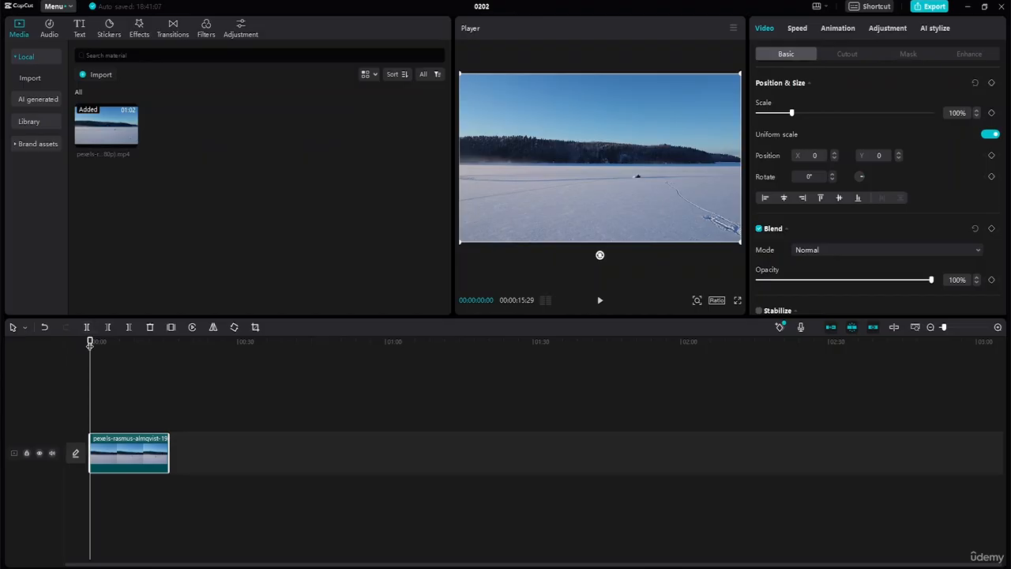
Trim the clip's start to the playhead at 00:00:02:23 and extend its end to a length of about 00:00:15:10
{"action": "left_click_drag", "start_coordinate": [91, 339], "coordinate": [103, 342]}
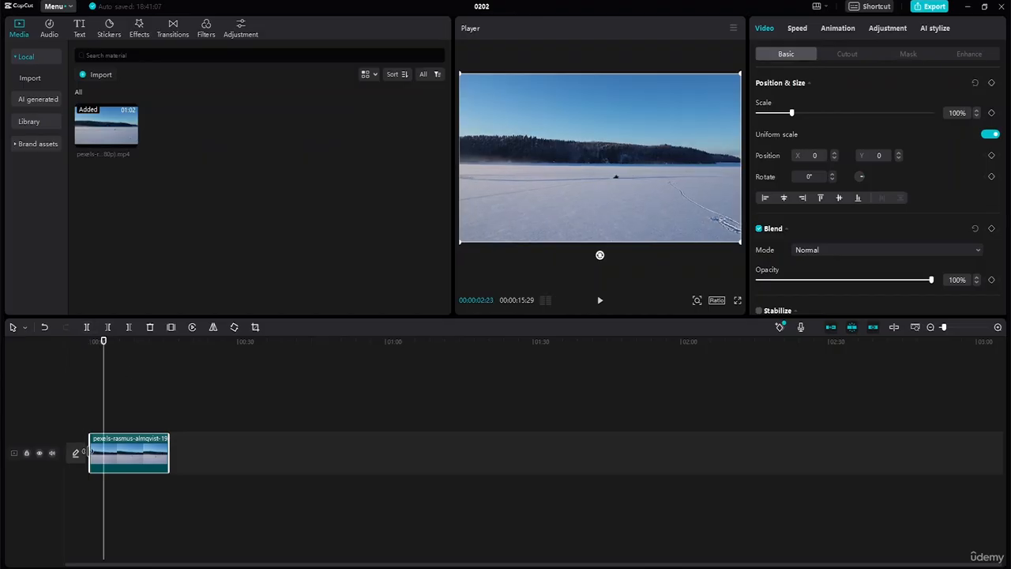
{"action": "left_click_drag", "start_coordinate": [90, 448], "coordinate": [104, 450]}
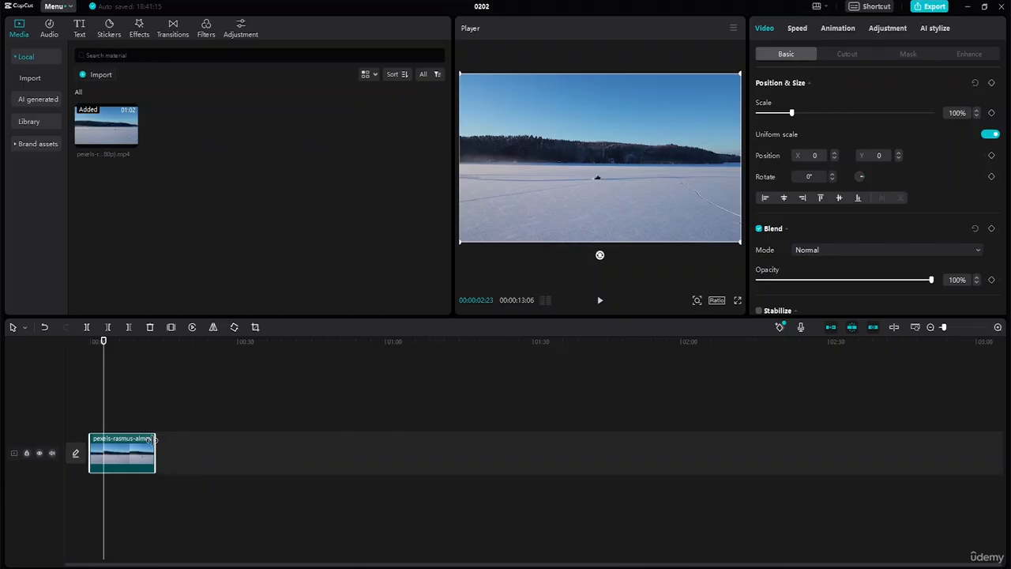
{"action": "left_click_drag", "start_coordinate": [150, 447], "coordinate": [164, 452]}
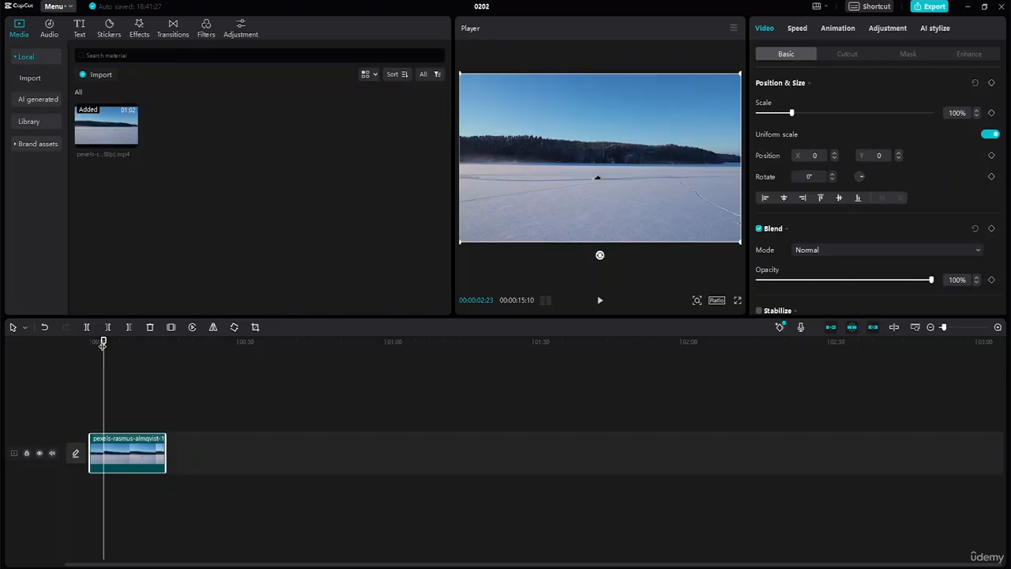
Return the playhead to the beginning and trim the clip's end to a length of about 00:00:14:01
{"action": "left_click_drag", "start_coordinate": [103, 342], "coordinate": [77, 339]}
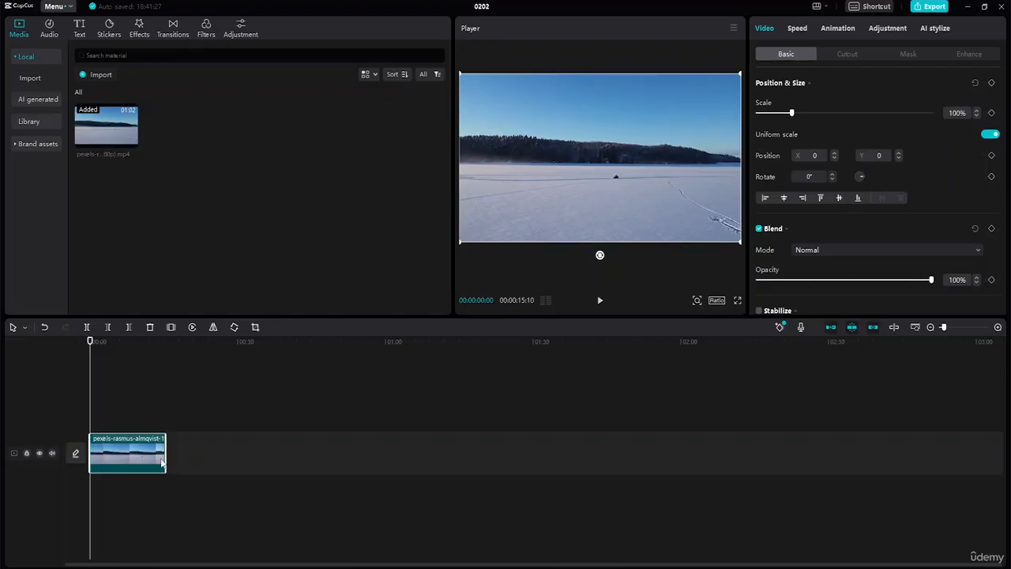
{"action": "left_click_drag", "start_coordinate": [161, 456], "coordinate": [156, 454]}
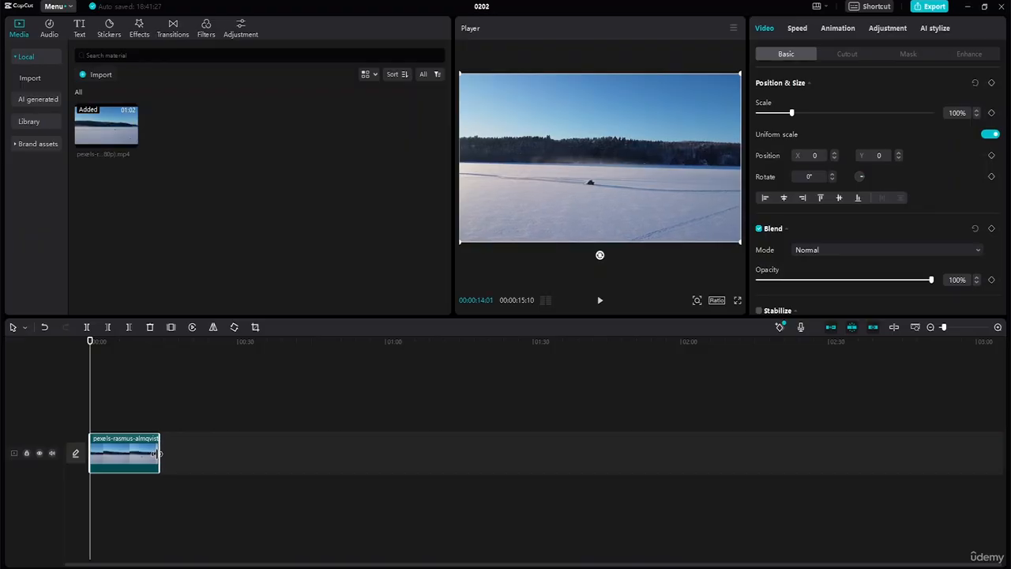
{"action": "left_click", "coordinate": [285, 408]}
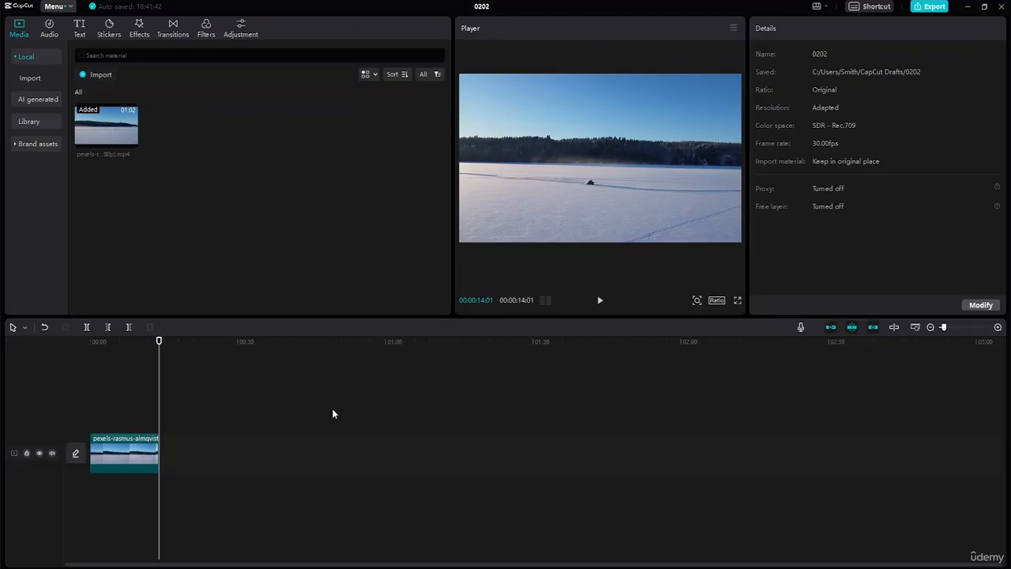
Split the timeline clip at 00:00:01:06, about 6 seconds and about 11 seconds with the Split tool
{"action": "left_click", "coordinate": [114, 455]}
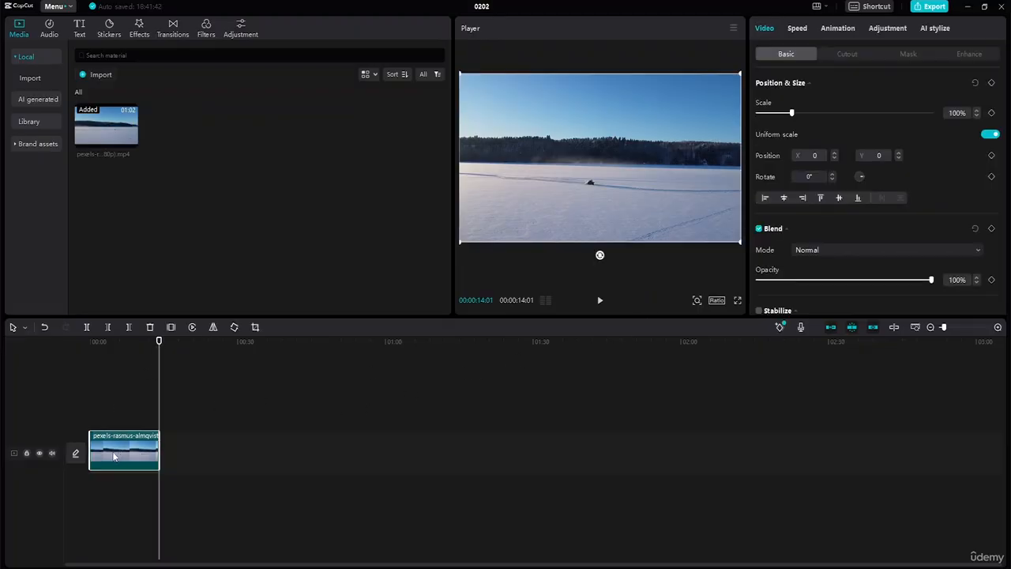
{"action": "left_click_drag", "start_coordinate": [158, 342], "coordinate": [90, 359]}
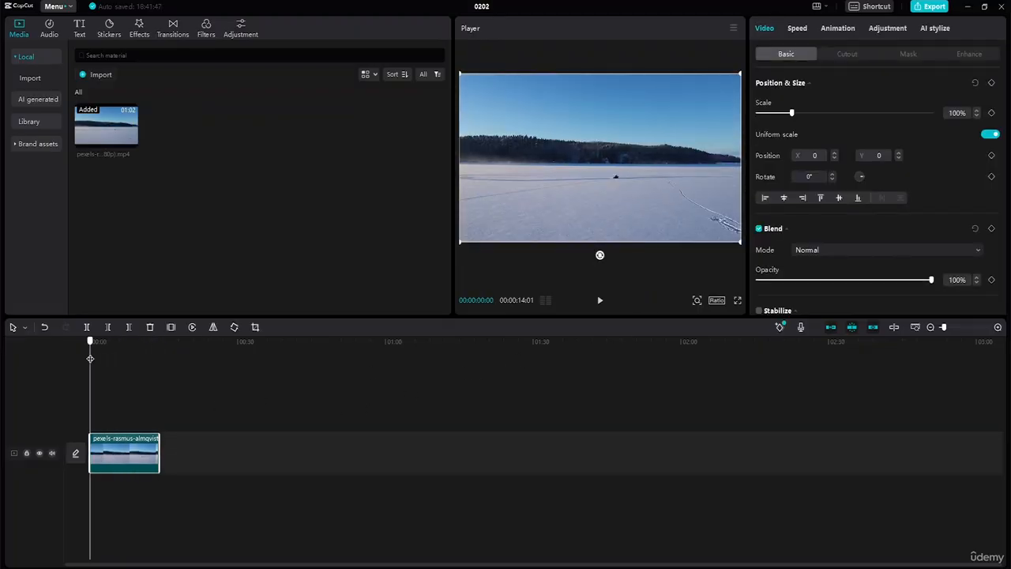
{"action": "left_click", "coordinate": [920, 328]}
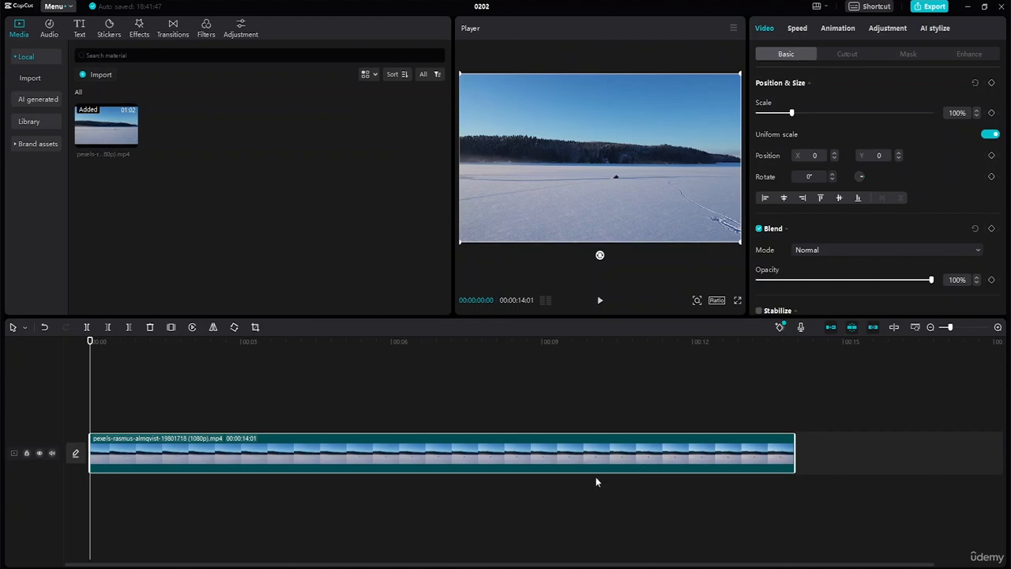
{"action": "left_click_drag", "start_coordinate": [89, 344], "coordinate": [150, 344]}
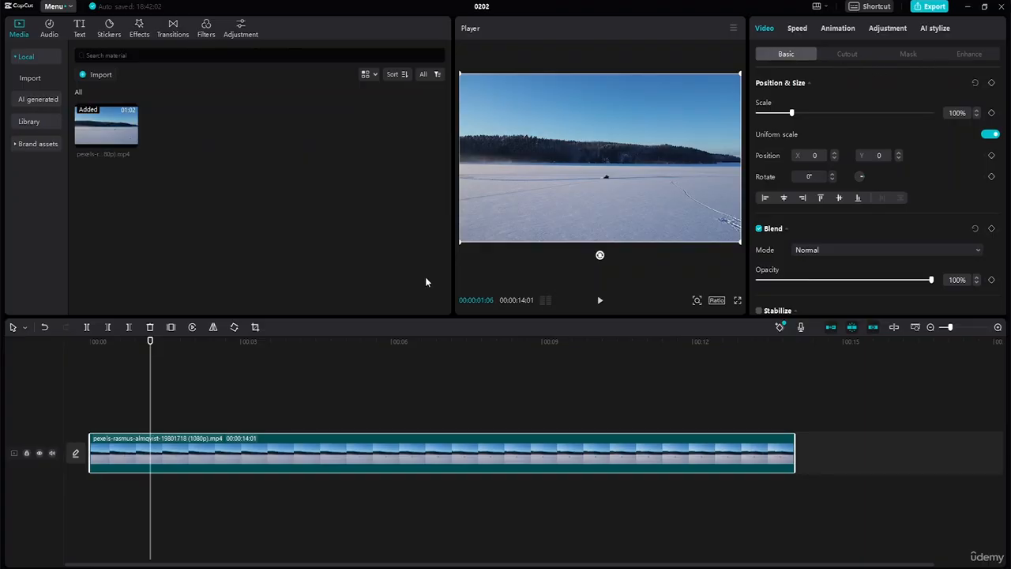
{"action": "left_click", "coordinate": [24, 328]}
{"action": "left_click", "coordinate": [39, 362]}
{"action": "left_click", "coordinate": [151, 444]}
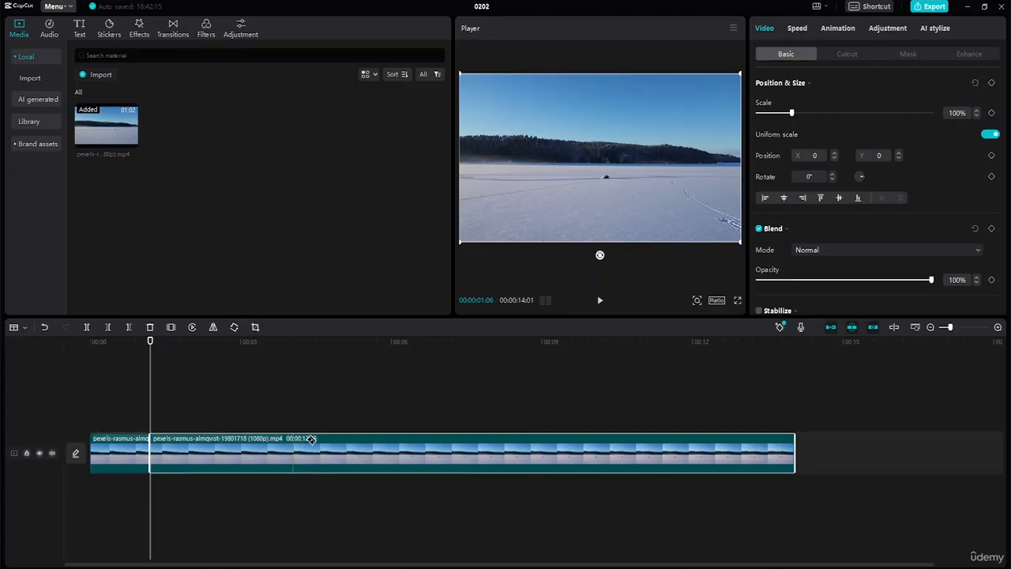
{"action": "left_click", "coordinate": [401, 439]}
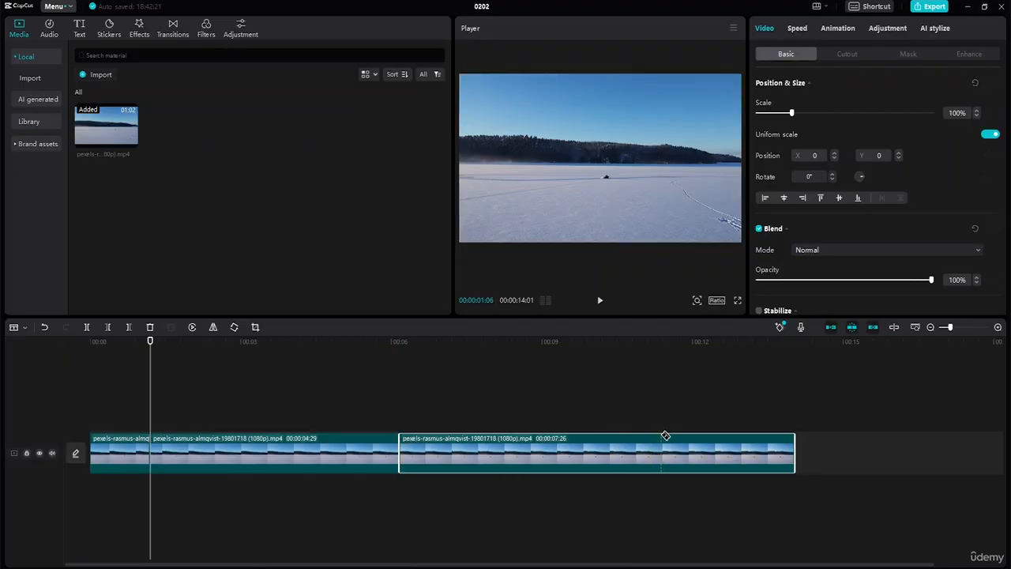
{"action": "left_click", "coordinate": [663, 437]}
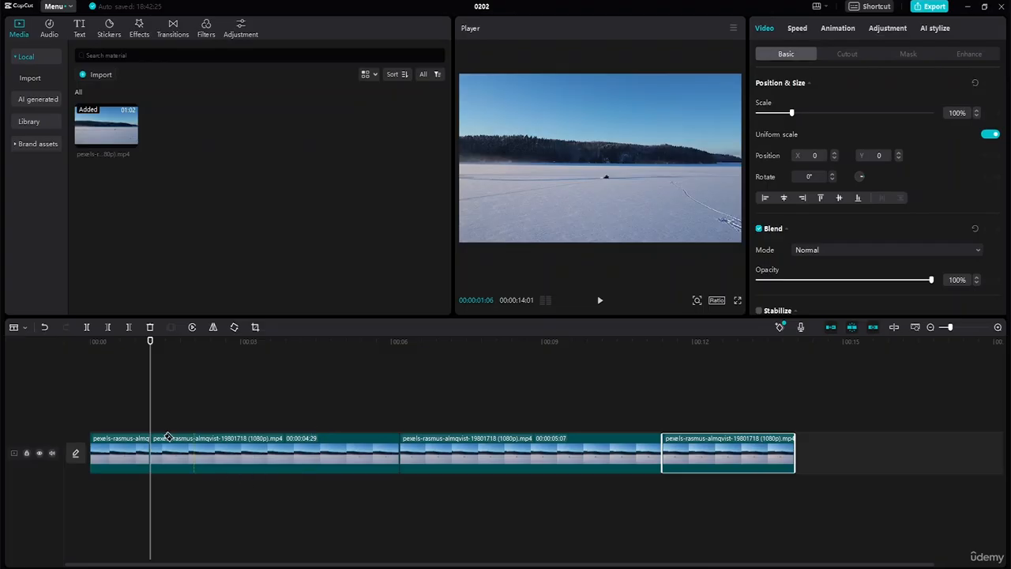
Switch back to the Select tool and select the first segment of the split clip
{"action": "left_click", "coordinate": [21, 329]}
{"action": "left_click", "coordinate": [27, 349]}
{"action": "left_click", "coordinate": [212, 452]}
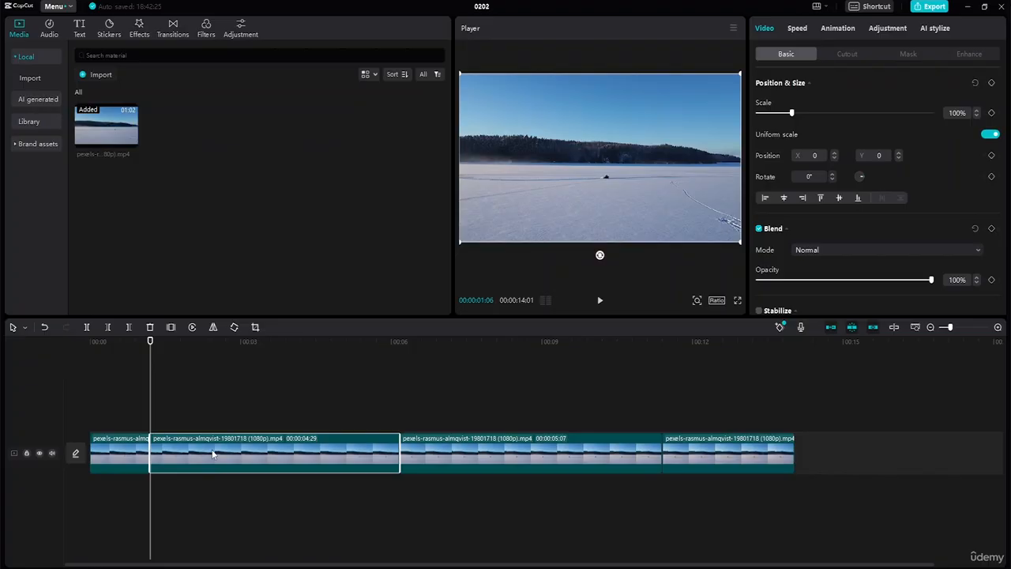
{"action": "left_click", "coordinate": [134, 458]}
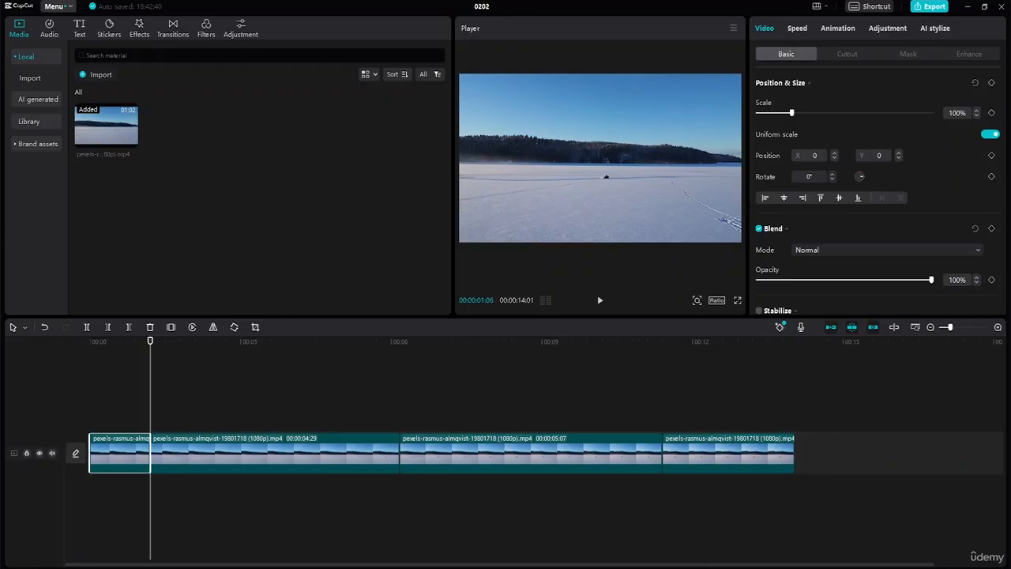
Preview the Badbunny, Platinum Bell, Tuileries, Wreath, Mulled Wine and Reindeer filters from the Life category on the footage
{"action": "left_click", "coordinate": [196, 35]}
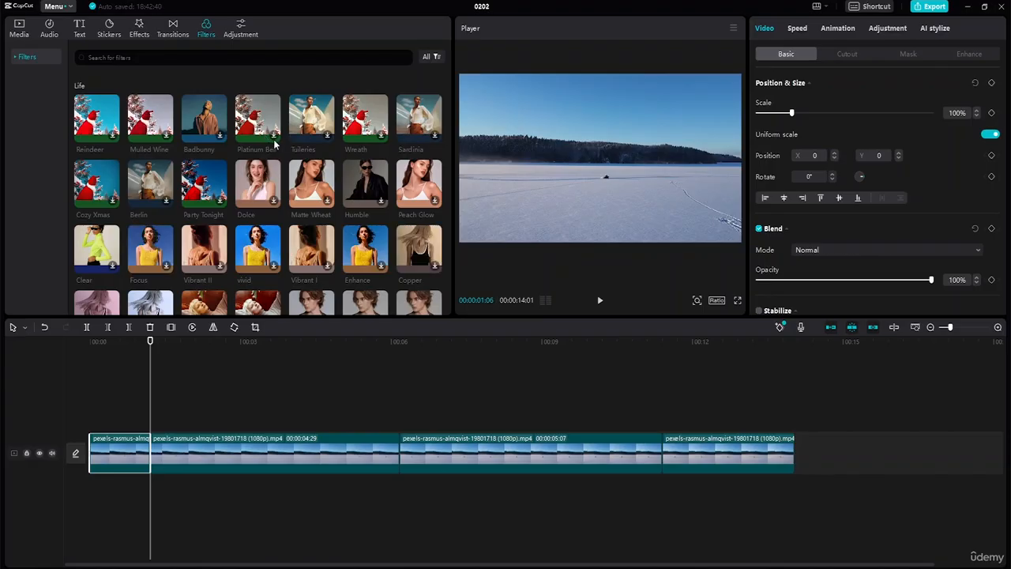
{"action": "left_click", "coordinate": [222, 137]}
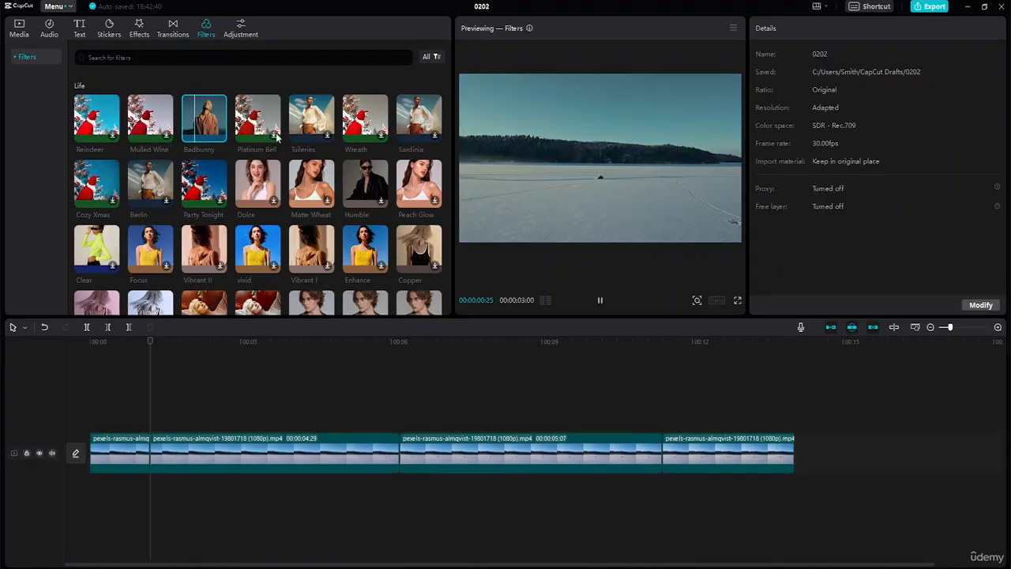
{"action": "left_click", "coordinate": [325, 134]}
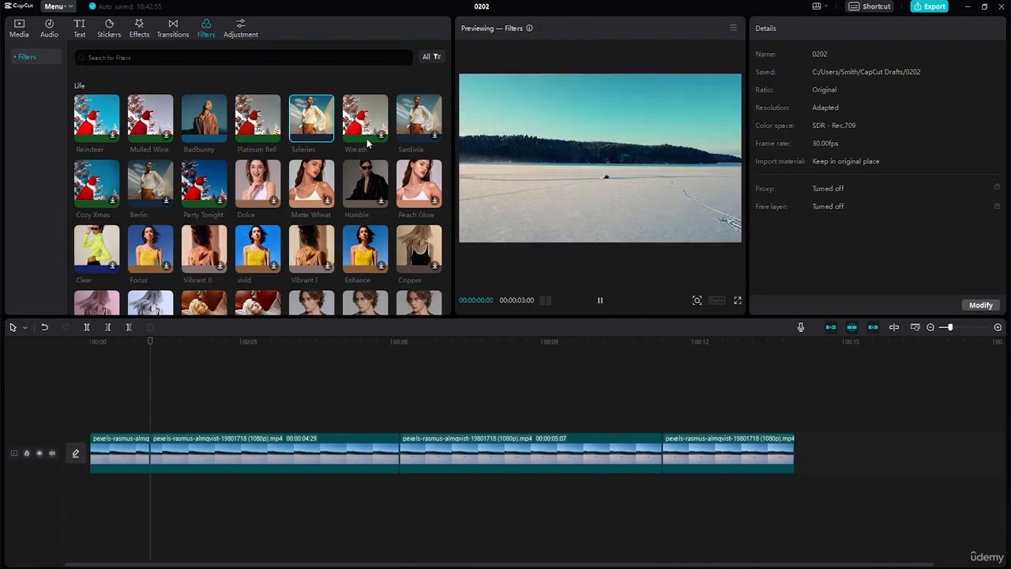
{"action": "left_click", "coordinate": [367, 141]}
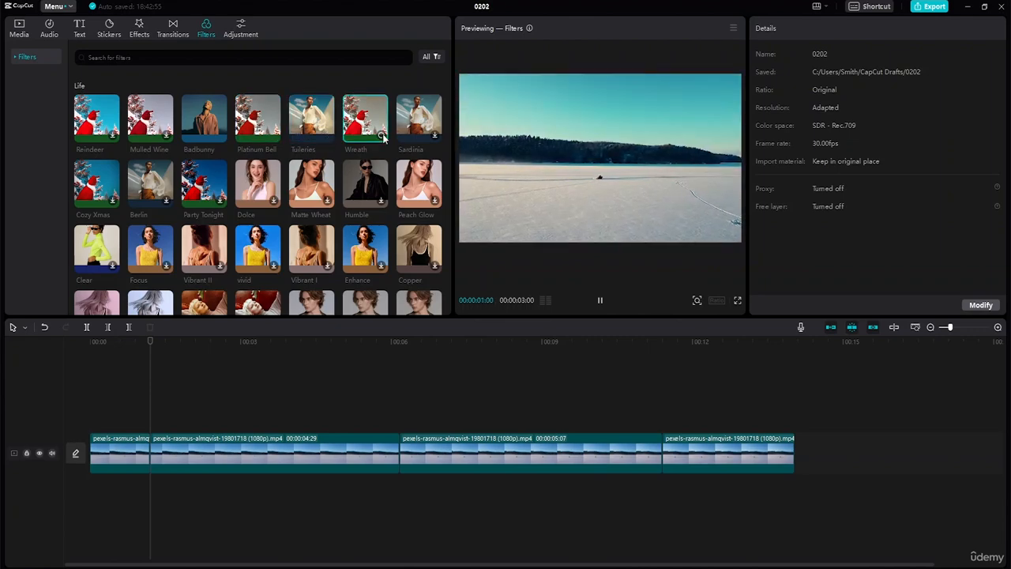
{"action": "left_click", "coordinate": [162, 133]}
{"action": "left_click", "coordinate": [111, 138]}
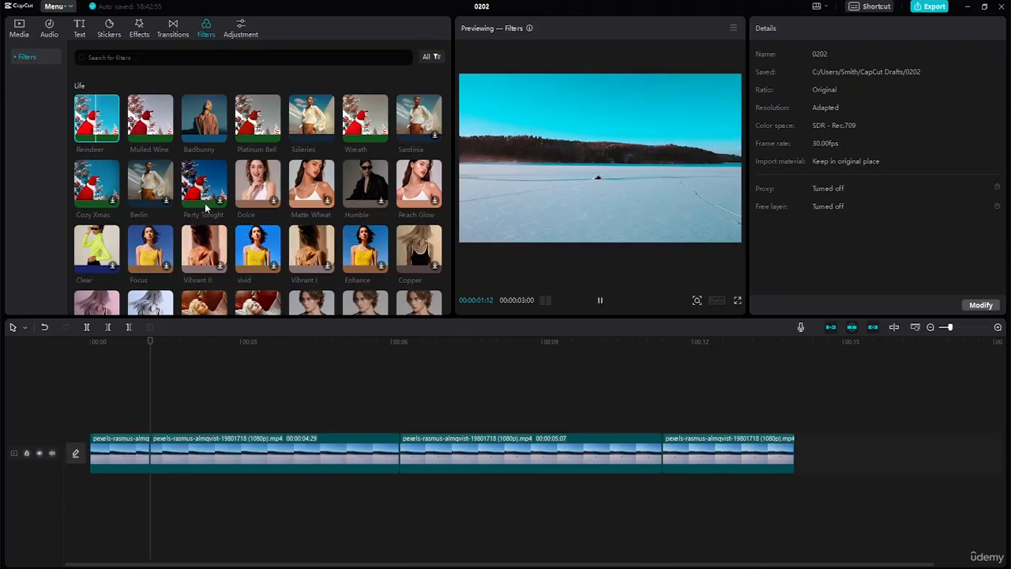
Apply the Reindeer, Badbunny, Wreath and Mulled Wine filters to the first, second, third and fourth video segments respectively
{"action": "left_click_drag", "start_coordinate": [98, 122], "coordinate": [125, 450]}
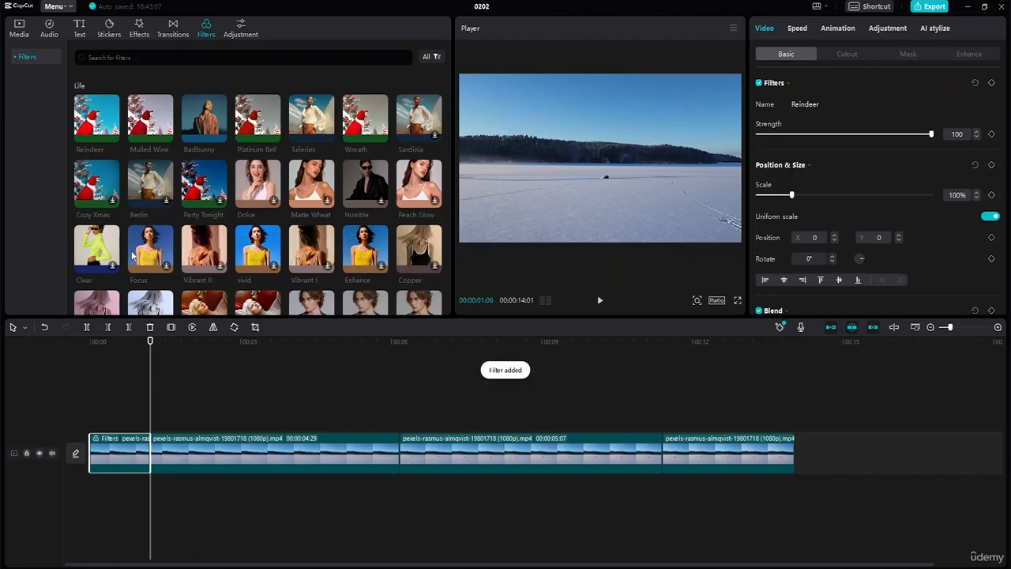
{"action": "left_click", "coordinate": [199, 458]}
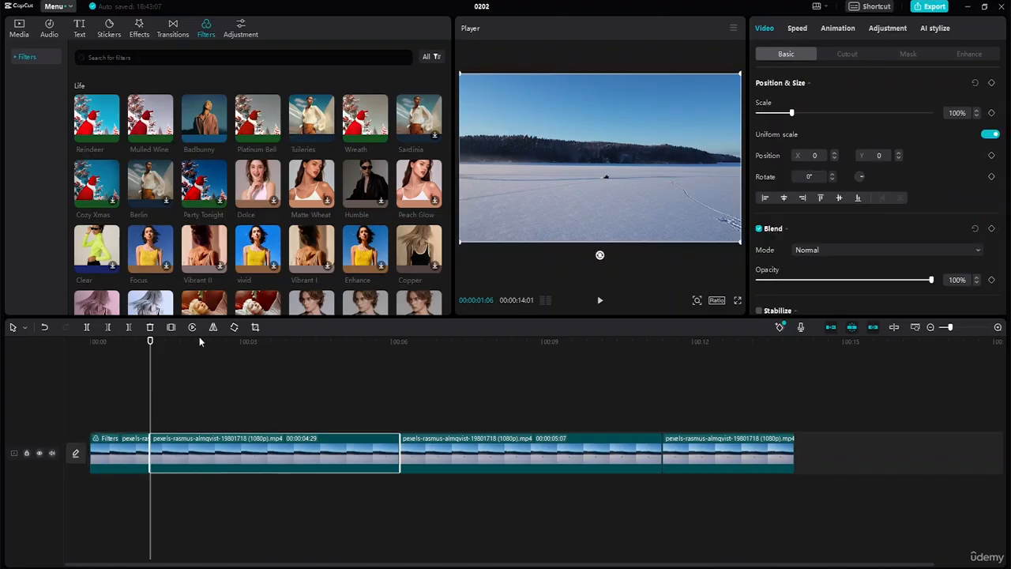
{"action": "left_click_drag", "start_coordinate": [204, 123], "coordinate": [194, 448]}
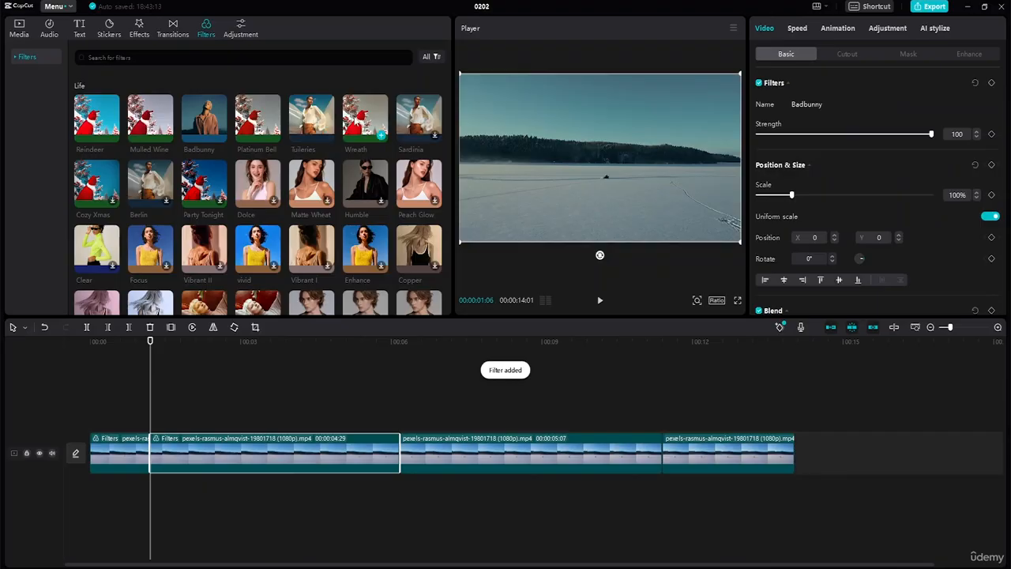
{"action": "left_click_drag", "start_coordinate": [360, 124], "coordinate": [435, 447]}
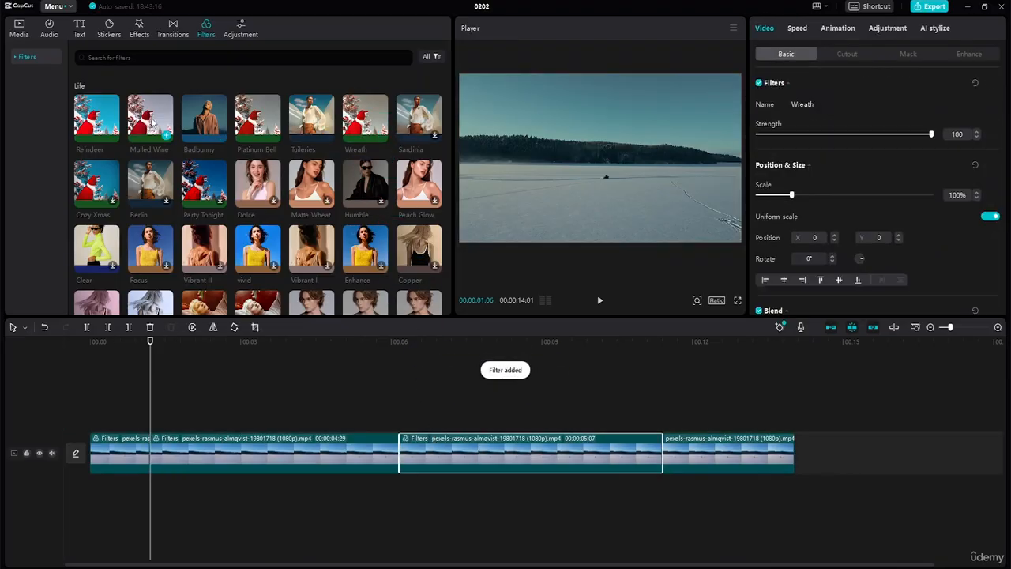
{"action": "left_click_drag", "start_coordinate": [162, 119], "coordinate": [688, 443]}
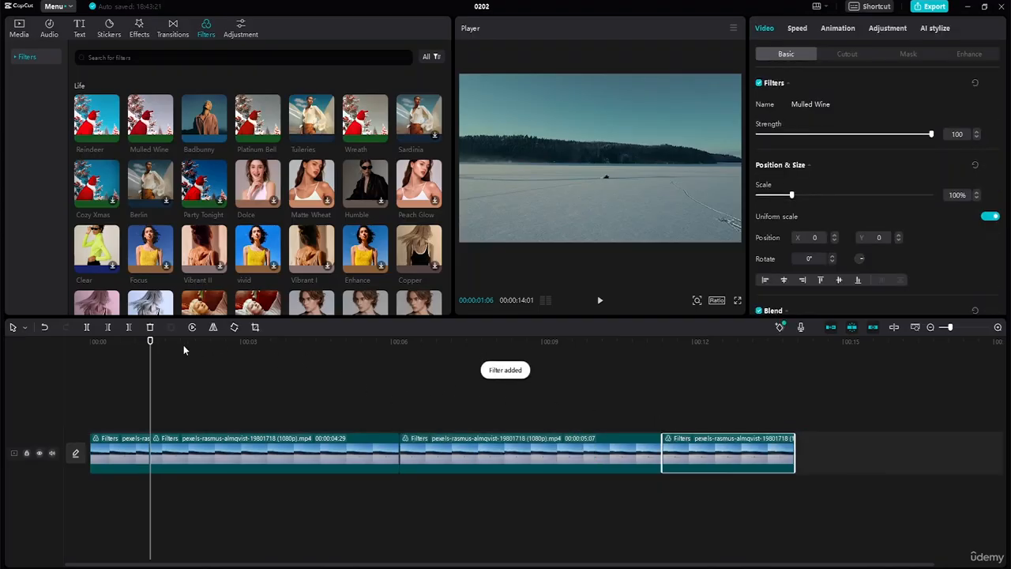
Play the filtered video from the beginning and check which filter is assigned to the third, second and first segments
{"action": "left_click_drag", "start_coordinate": [151, 341], "coordinate": [81, 339]}
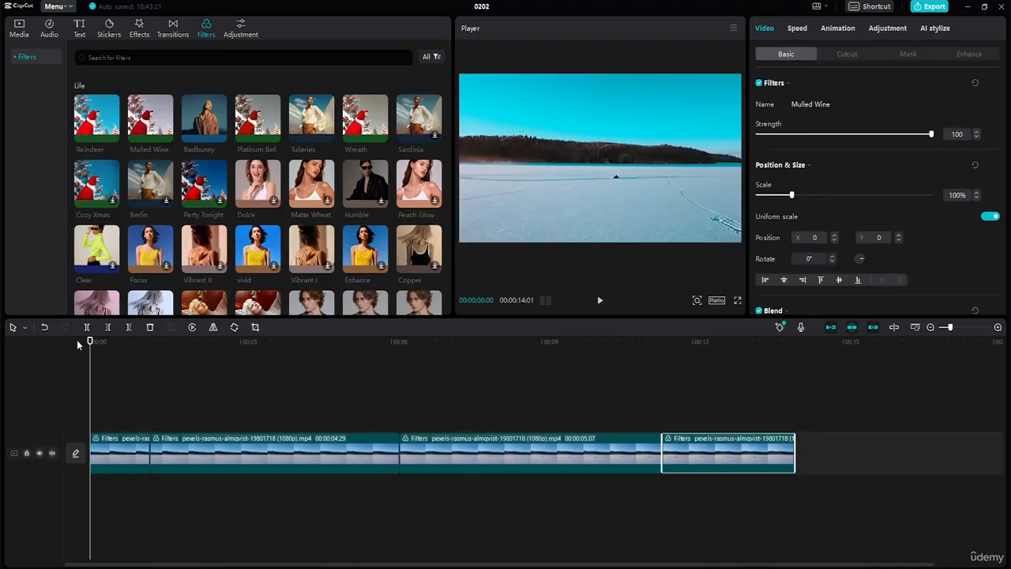
{"action": "left_click", "coordinate": [598, 303]}
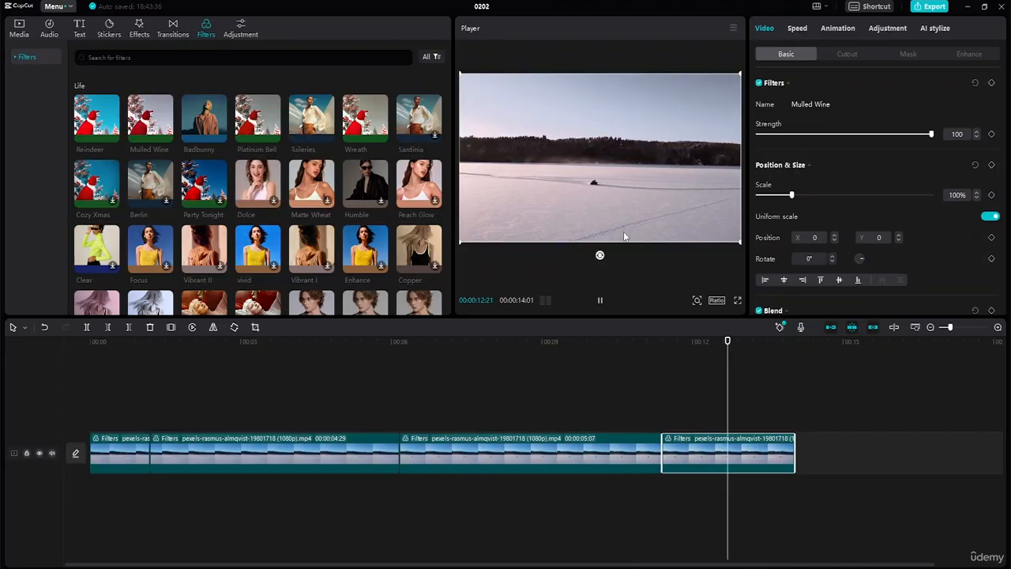
{"action": "left_click", "coordinate": [601, 300]}
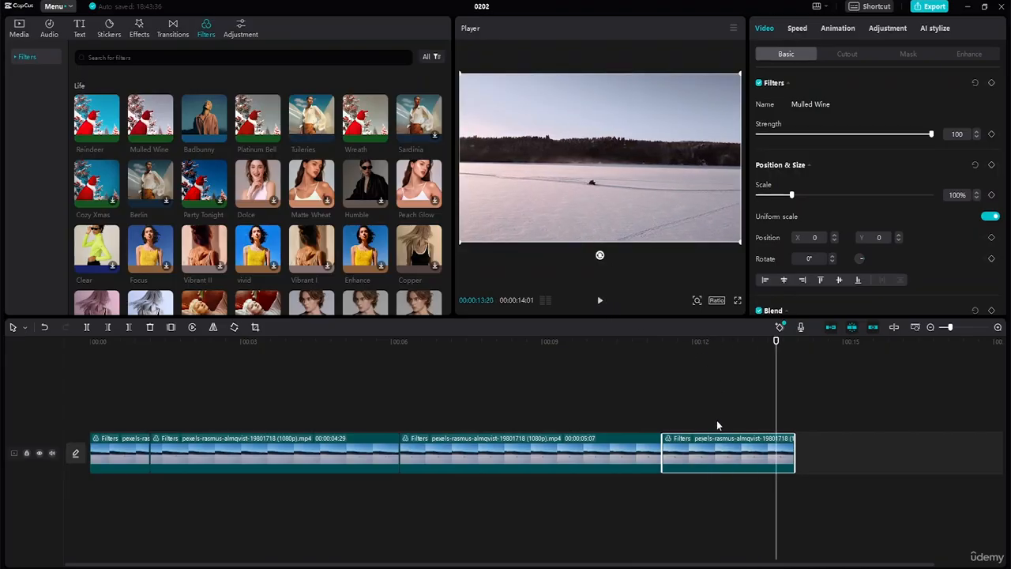
{"action": "left_click", "coordinate": [576, 454]}
{"action": "left_click", "coordinate": [269, 466]}
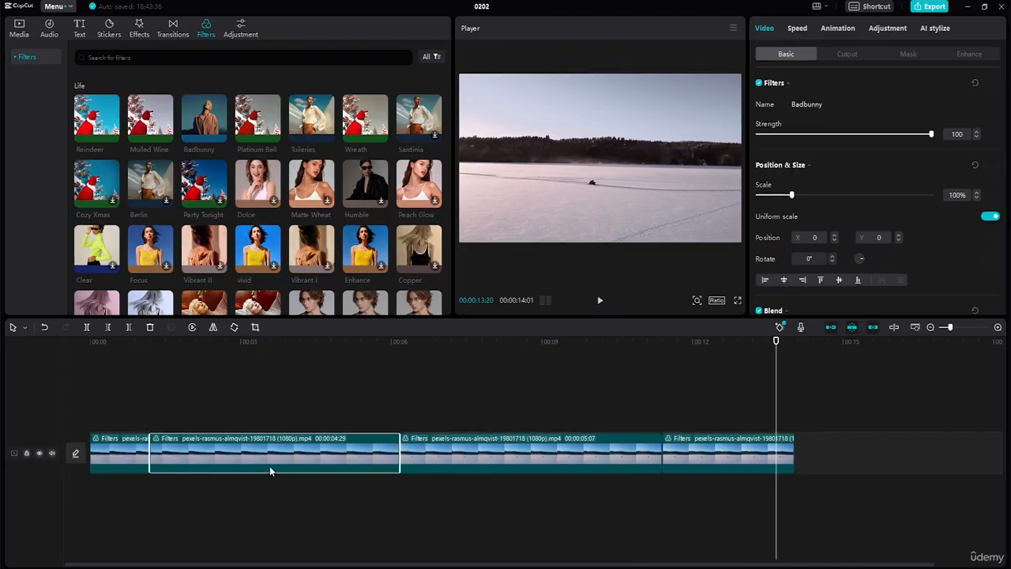
{"action": "left_click", "coordinate": [145, 449]}
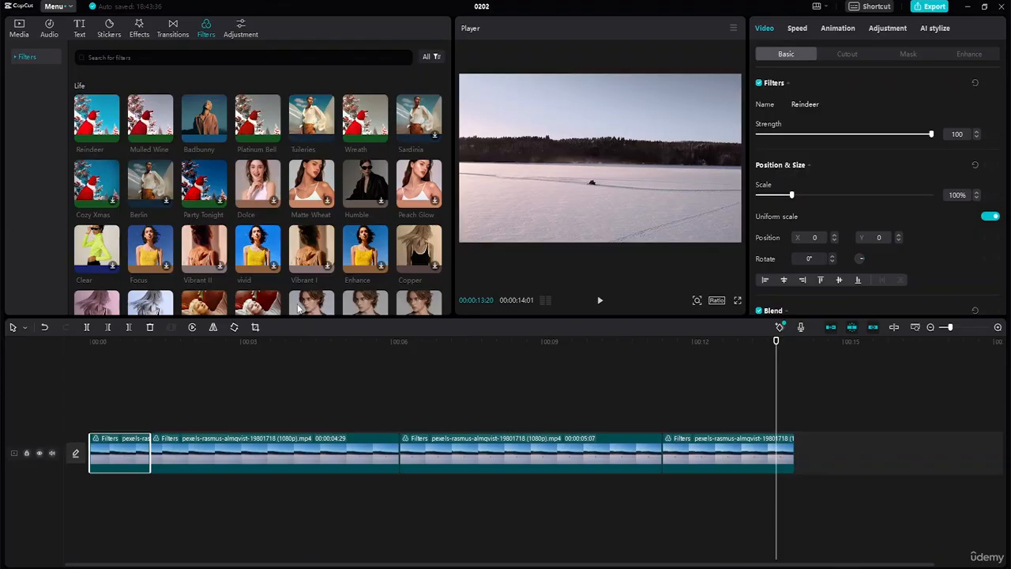
Add a default text clip above the video, lengthen it to about 5 seconds and start it at about 0.7 seconds
{"action": "left_click", "coordinate": [78, 35]}
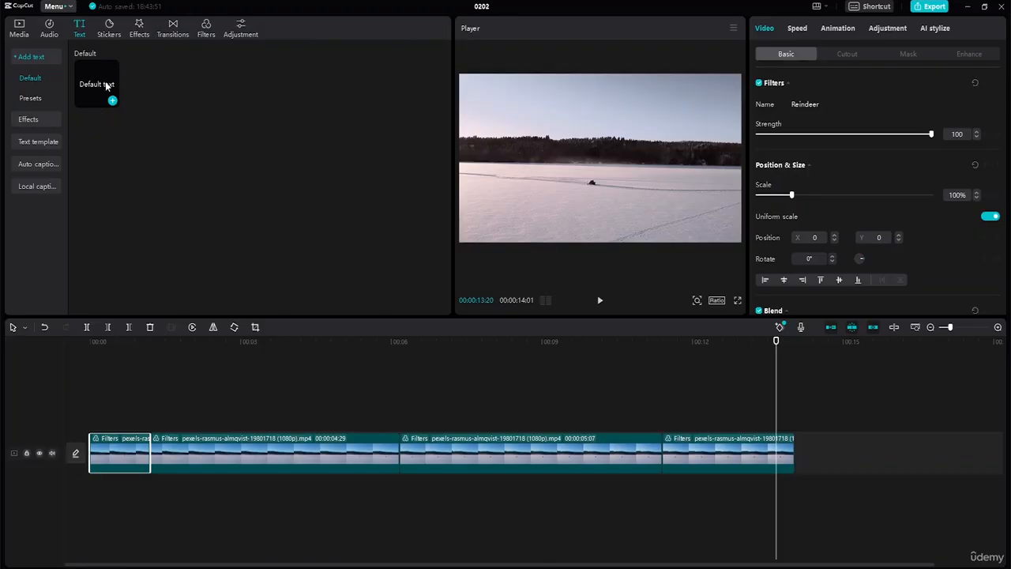
{"action": "left_click", "coordinate": [105, 84]}
{"action": "left_click", "coordinate": [113, 101]}
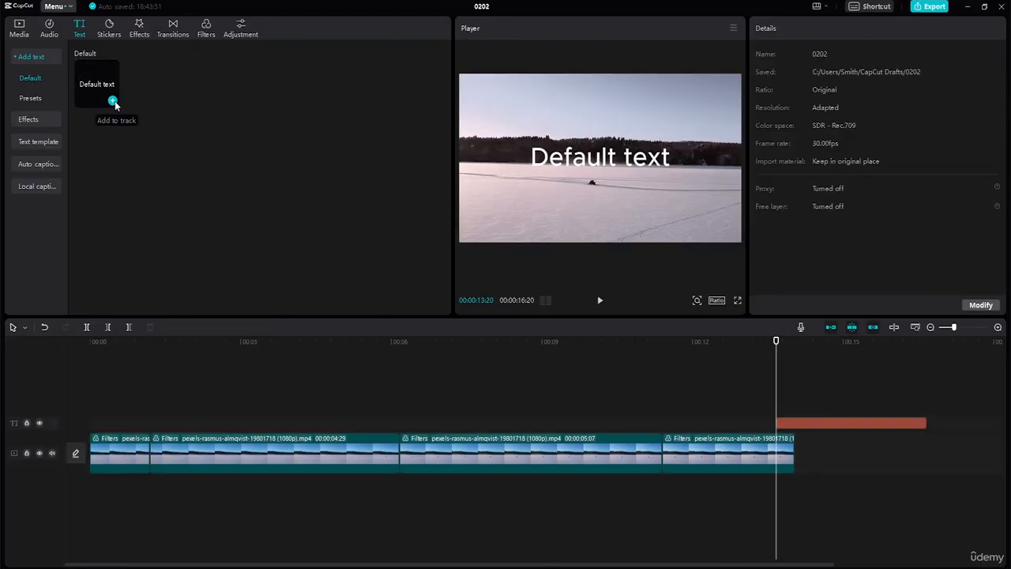
{"action": "left_click_drag", "start_coordinate": [808, 425], "coordinate": [110, 424]}
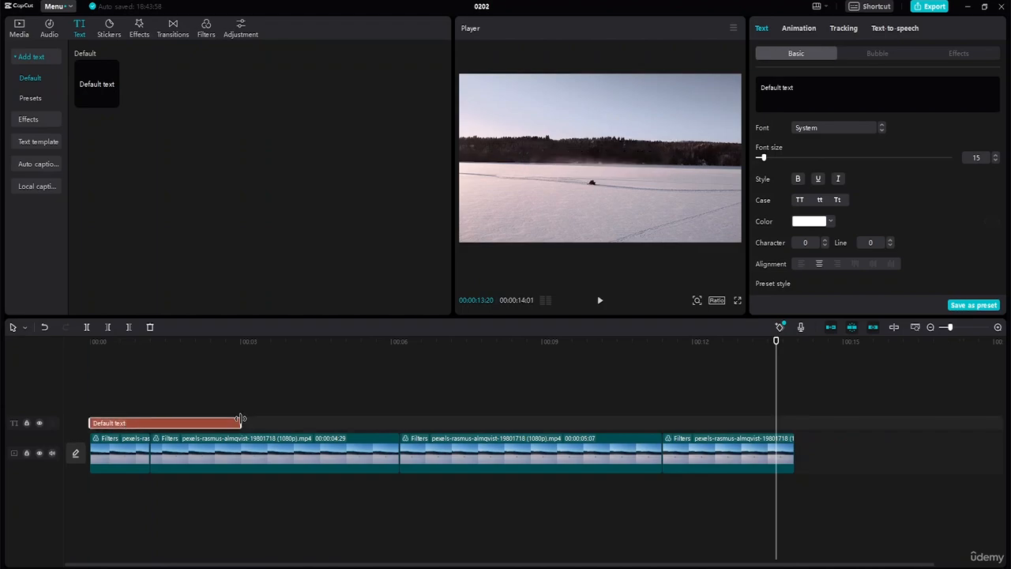
{"action": "left_click_drag", "start_coordinate": [241, 423], "coordinate": [342, 424]}
{"action": "left_click_drag", "start_coordinate": [257, 427], "coordinate": [290, 431]}
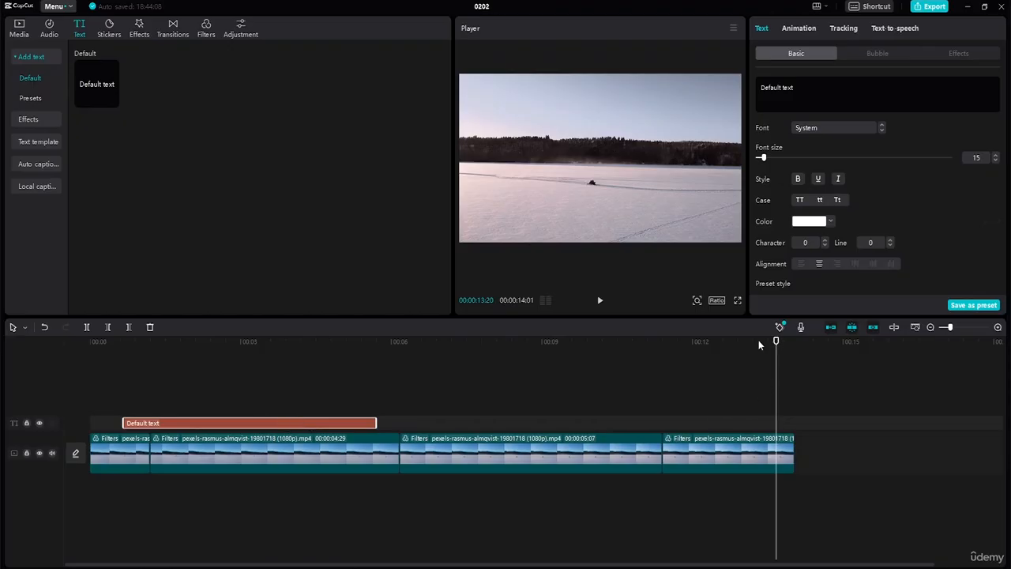
Place the playhead at 00:00:03:26 within the text clip and replace its default wording with GREENLAND
{"action": "left_click_drag", "start_coordinate": [775, 344], "coordinate": [284, 352]}
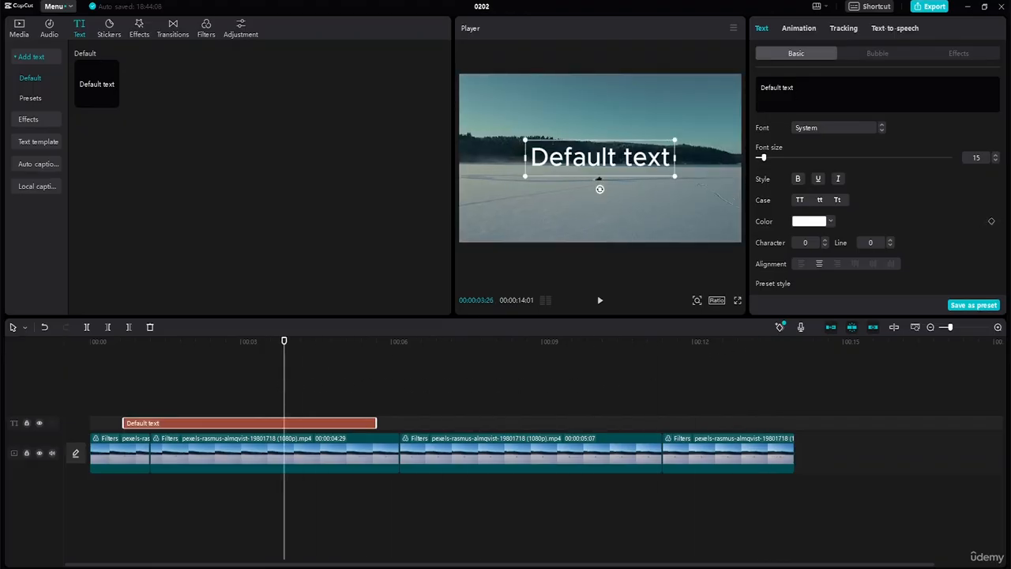
{"action": "left_click", "coordinate": [793, 85]}
{"action": "key", "text": "BackSpace"}
{"action": "key", "text": "BackSpace"}
{"action": "key", "text": "BackSpace"}
{"action": "key", "text": "BackSpace"}
{"action": "key", "text": "BackSpace"}
{"action": "key", "text": "BackSpace"}
{"action": "key", "text": "BackSpace"}
{"action": "key", "text": "BackSpace"}
{"action": "key", "text": "BackSpace"}
{"action": "key", "text": "BackSpace"}
{"action": "key", "text": "BackSpace"}
{"action": "key", "text": "BackSpace"}
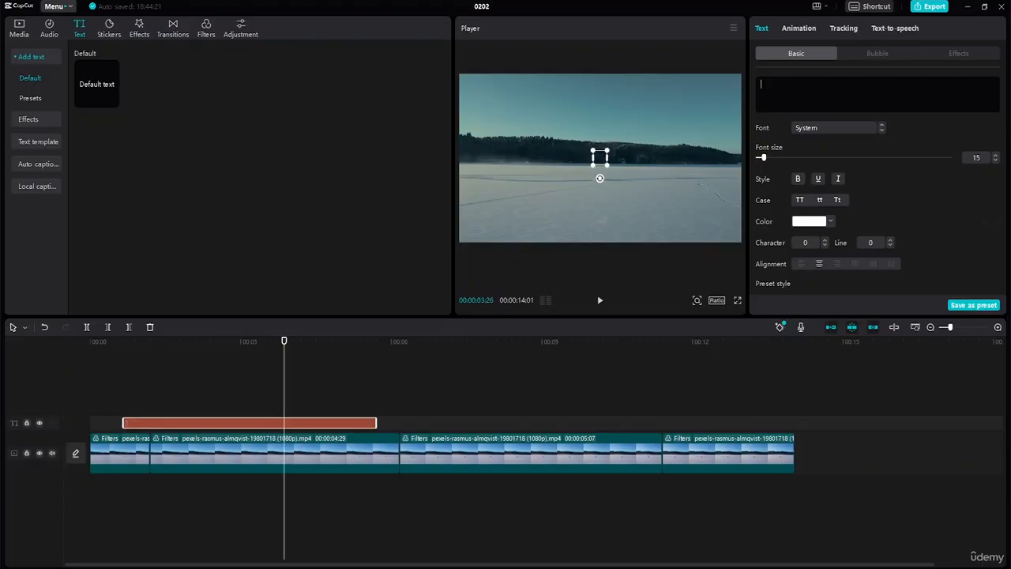
{"action": "type", "text": "GREENLAND"}
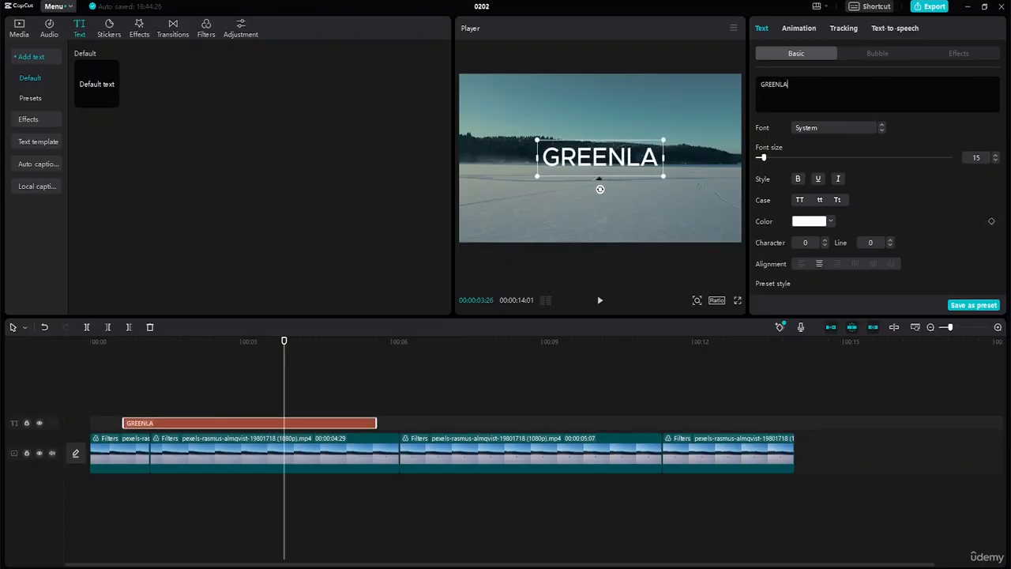
Set the GREENLAND title's font to ZY Fervent and enlarge it to about 224% so it nearly spans the frame
{"action": "left_click", "coordinate": [846, 128]}
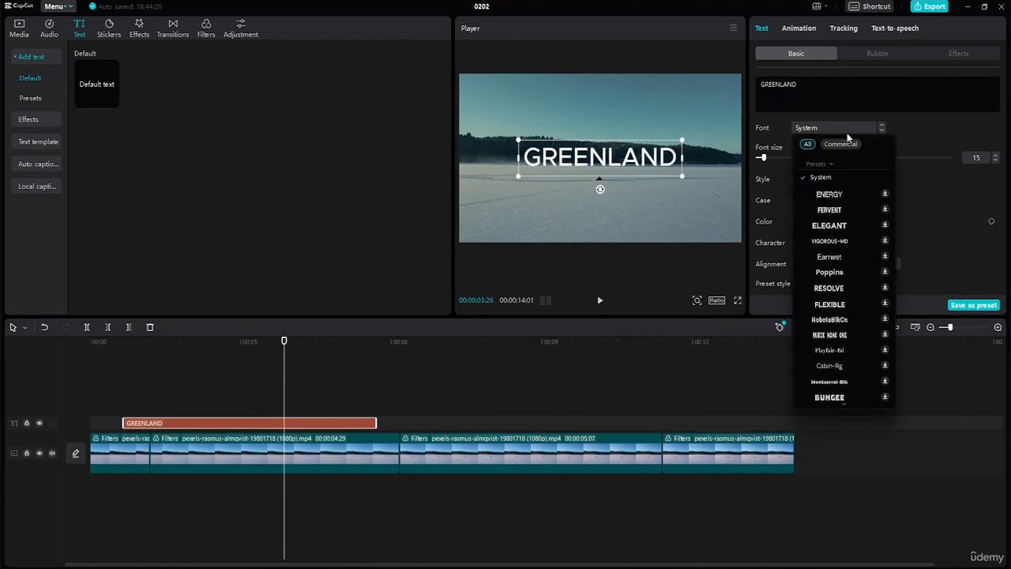
{"action": "left_click", "coordinate": [840, 226]}
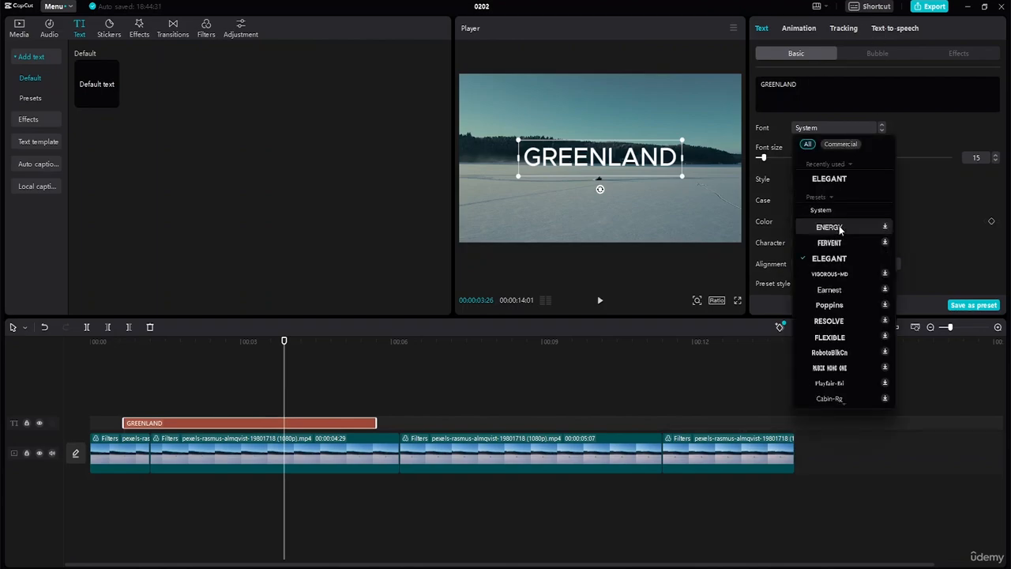
{"action": "left_click", "coordinate": [842, 245]}
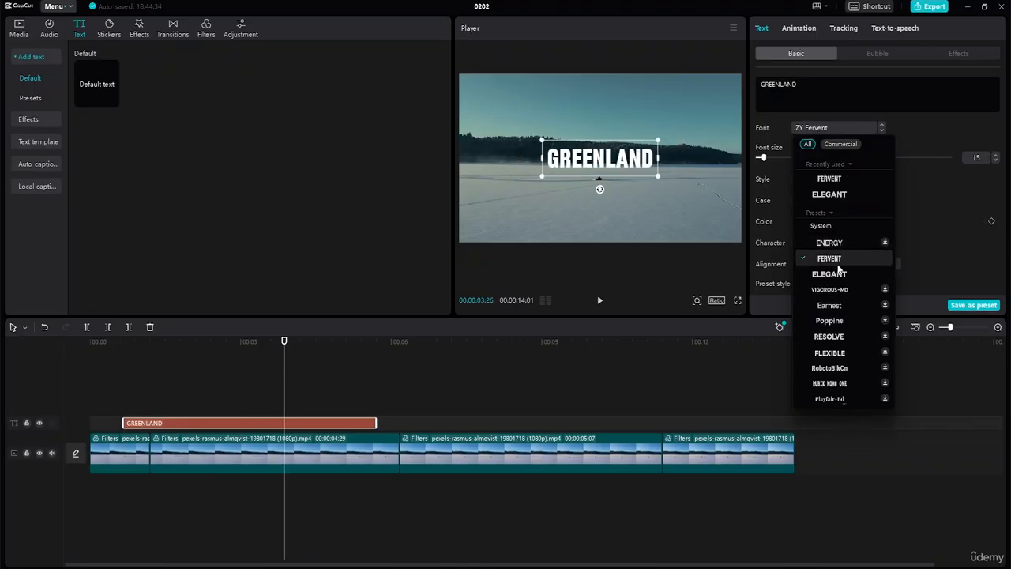
{"action": "left_click", "coordinate": [845, 260]}
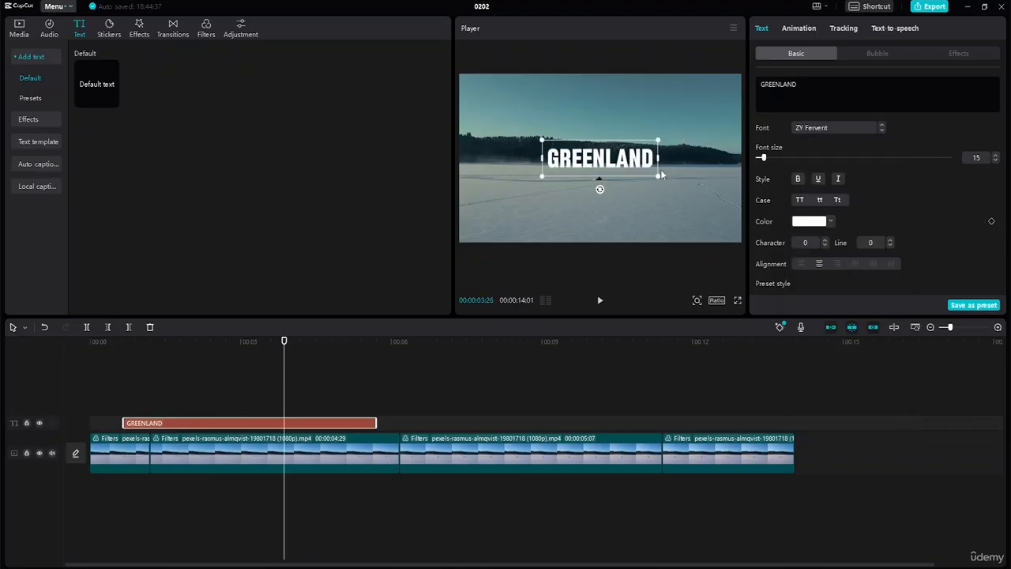
{"action": "left_click_drag", "start_coordinate": [658, 175], "coordinate": [736, 216]}
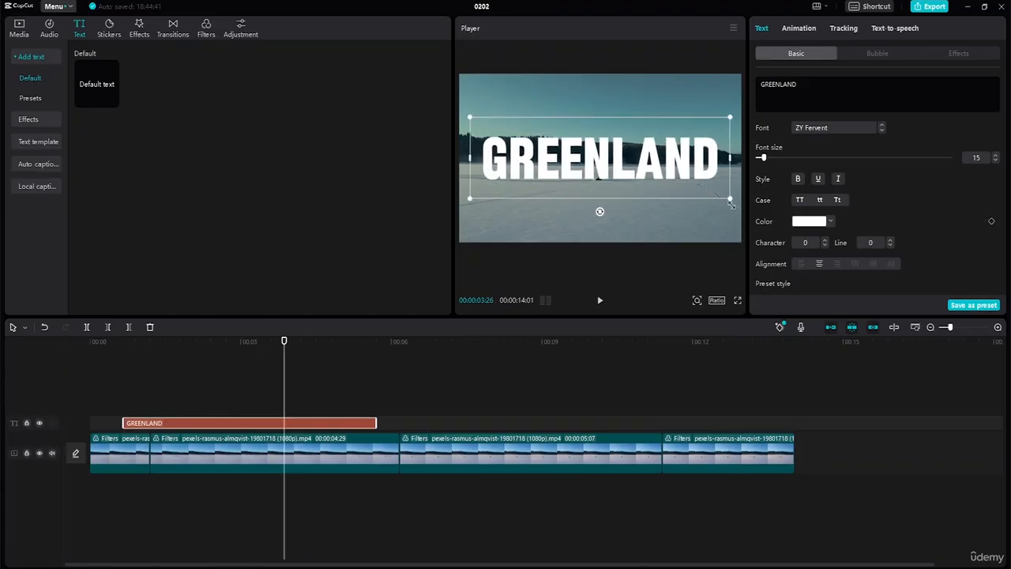
Color the GREENLAND title black (000000) and move it up into the sky, at about Y 662
{"action": "left_click", "coordinate": [832, 222]}
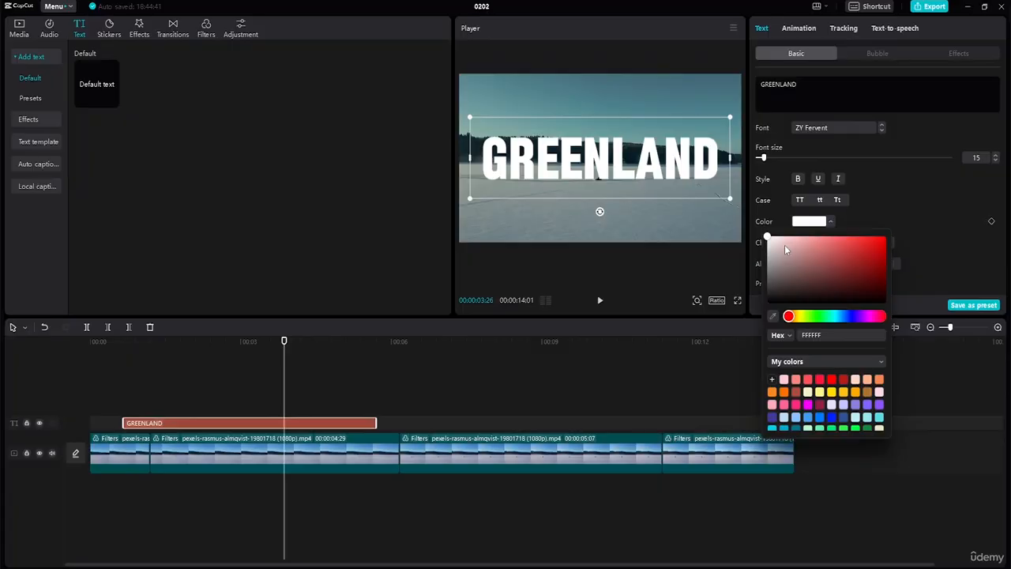
{"action": "left_click_drag", "start_coordinate": [767, 239], "coordinate": [770, 303]}
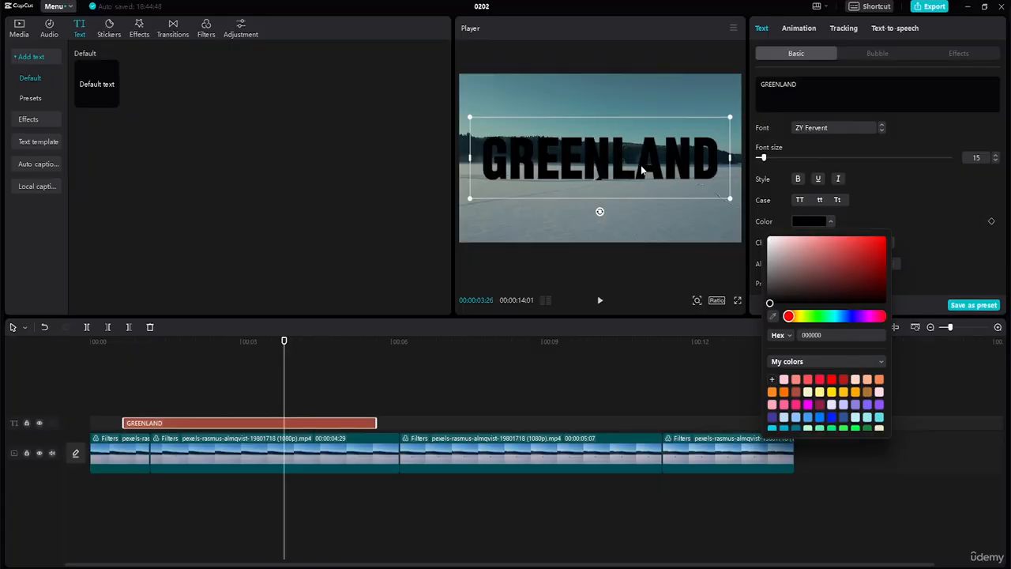
{"action": "left_click_drag", "start_coordinate": [643, 171], "coordinate": [644, 118]}
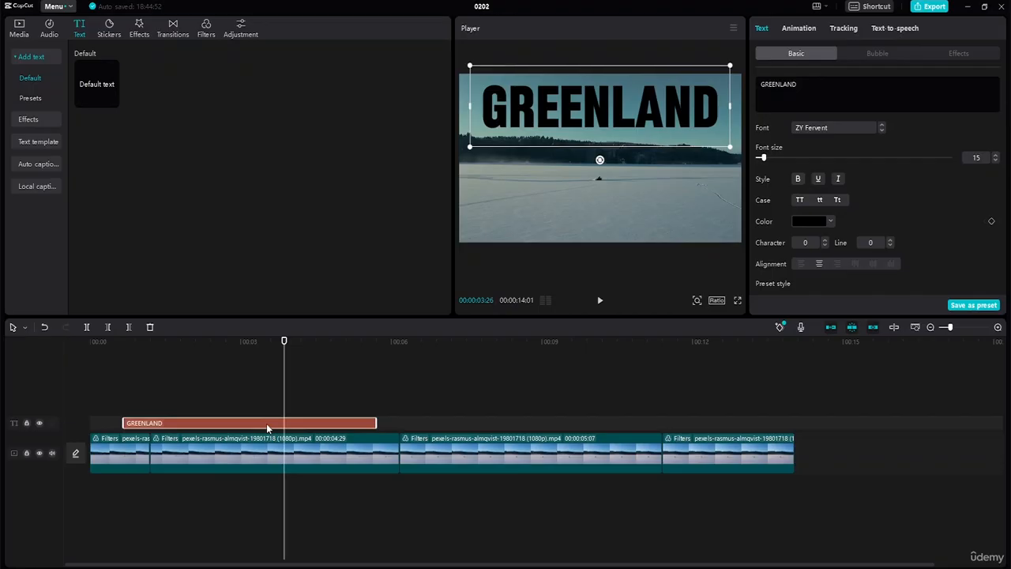
Move the GREENLAND text clip to start at about 8 seconds and paste a copy of it at 00:00:03:12
{"action": "left_click_drag", "start_coordinate": [271, 422], "coordinate": [636, 423]}
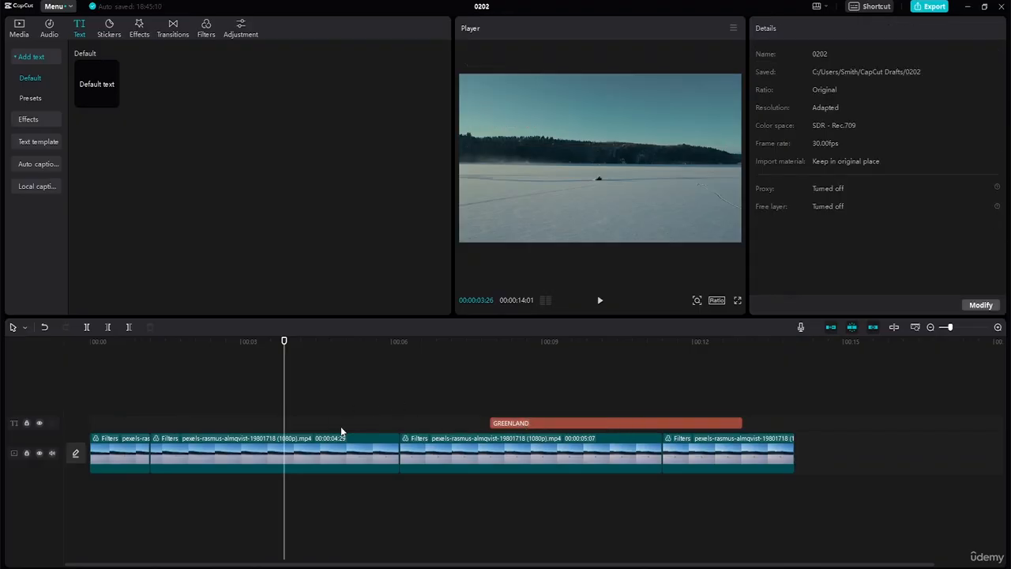
{"action": "left_click", "coordinate": [527, 423]}
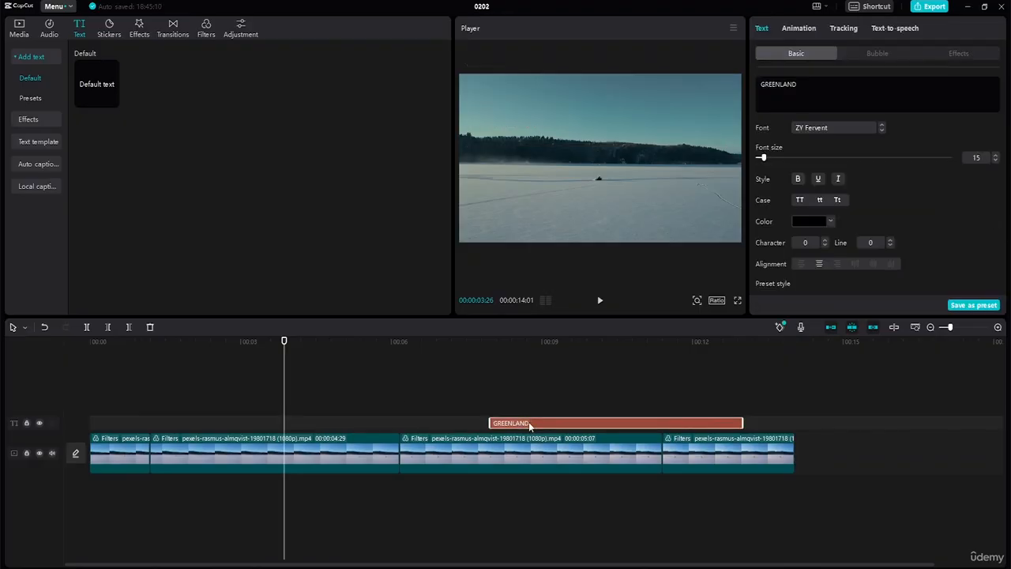
{"action": "right_click", "coordinate": [529, 425]}
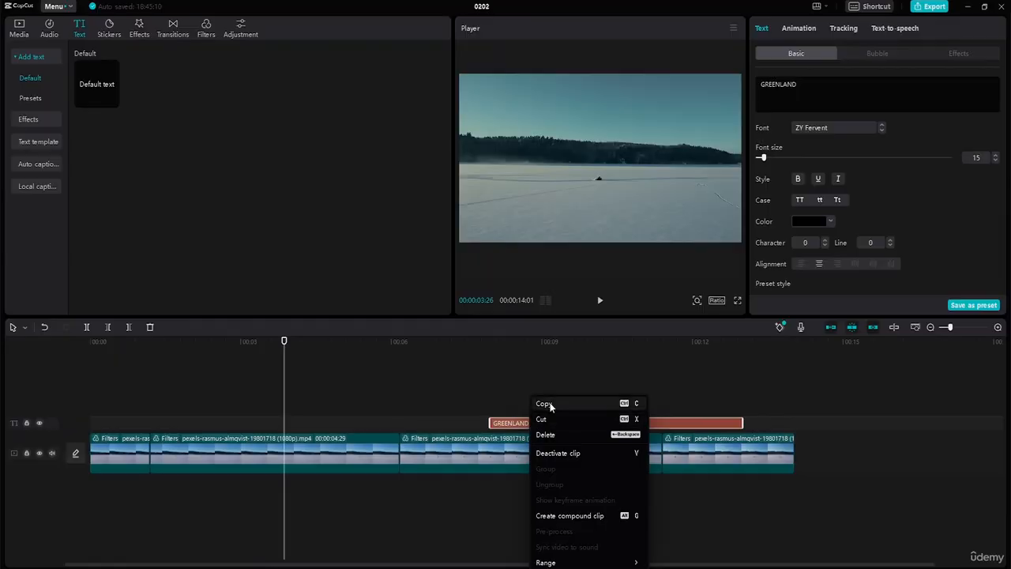
{"action": "left_click", "coordinate": [546, 403]}
{"action": "left_click", "coordinate": [260, 419]}
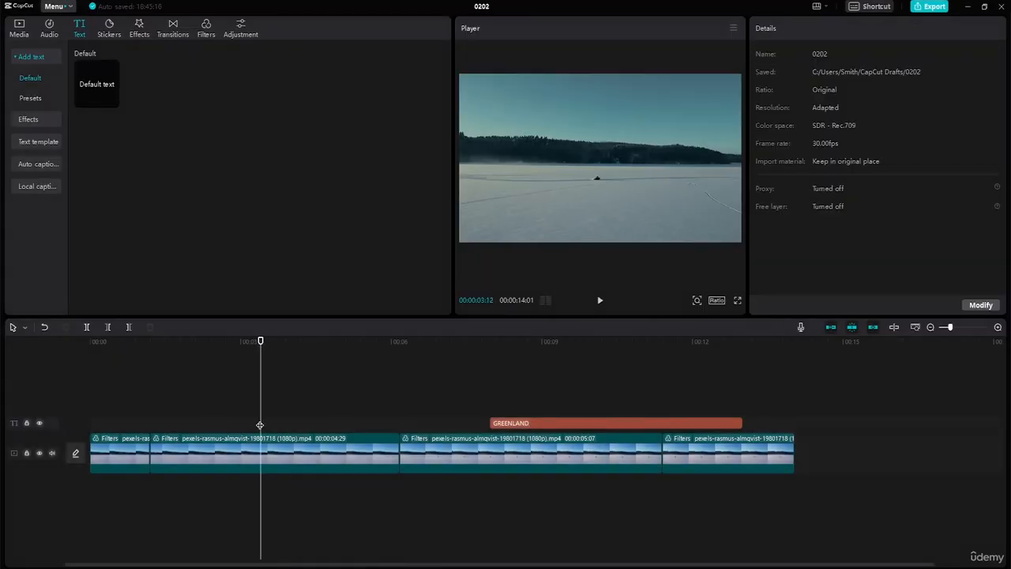
{"action": "right_click", "coordinate": [260, 419]}
{"action": "left_click", "coordinate": [273, 427]}
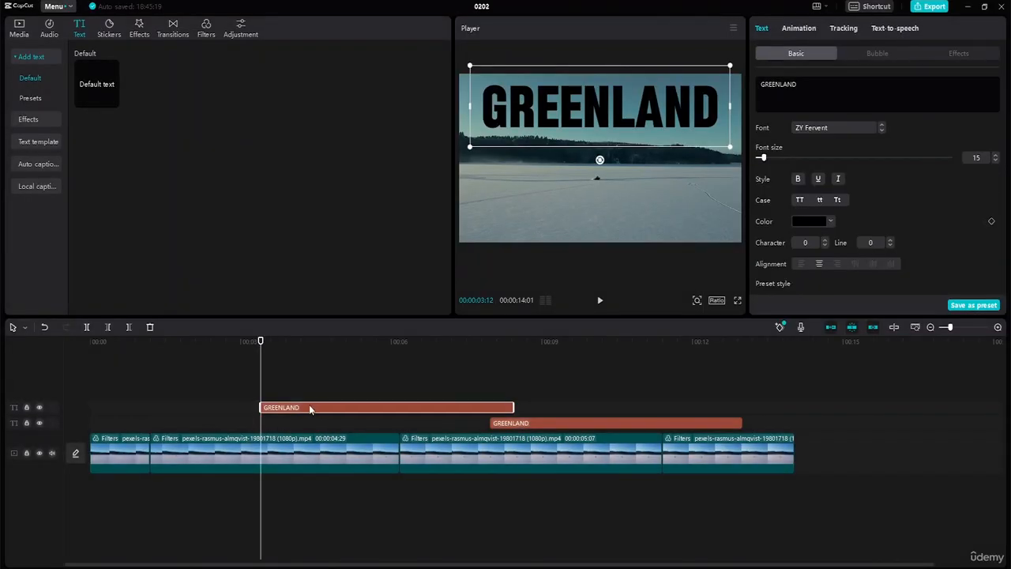
Arrange both GREENLAND clips on one text track, starting at about 00:00:01:15 and about 8.6 seconds
{"action": "left_click_drag", "start_coordinate": [309, 405], "coordinate": [279, 434]}
{"action": "scroll", "coordinate": [591, 409], "scroll_direction": "right", "scroll_amount": 3}
{"action": "left_click_drag", "start_coordinate": [587, 412], "coordinate": [551, 428]}
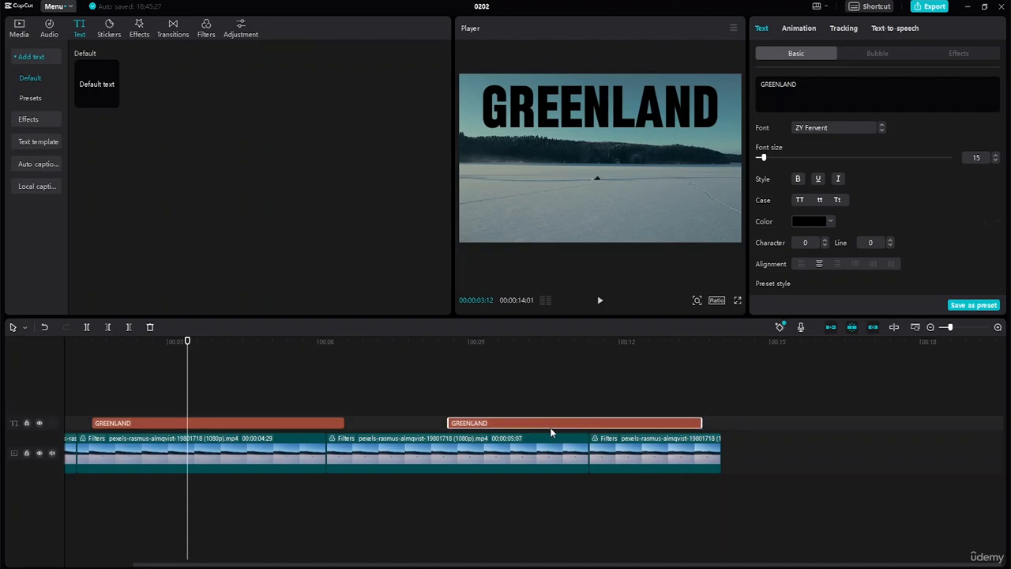
Fade in the first GREENLAND title by keyframing its opacity at 0% at 00:00:01:15 and 100% at 00:00:02:07
{"action": "left_click", "coordinate": [278, 424]}
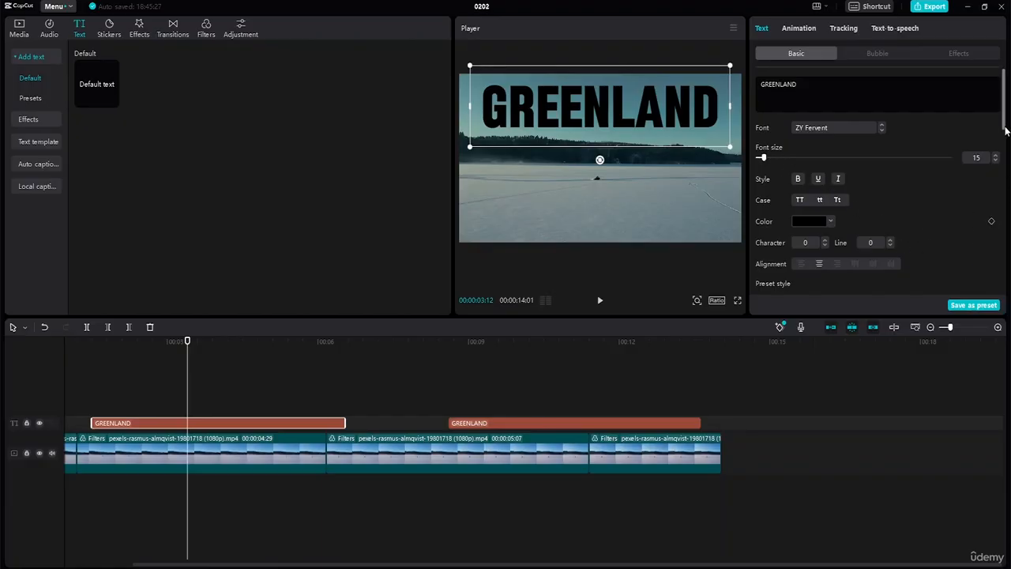
{"action": "scroll", "coordinate": [1003, 120], "scroll_direction": "down", "scroll_amount": 1}
{"action": "left_click_drag", "start_coordinate": [1004, 120], "coordinate": [1006, 184]}
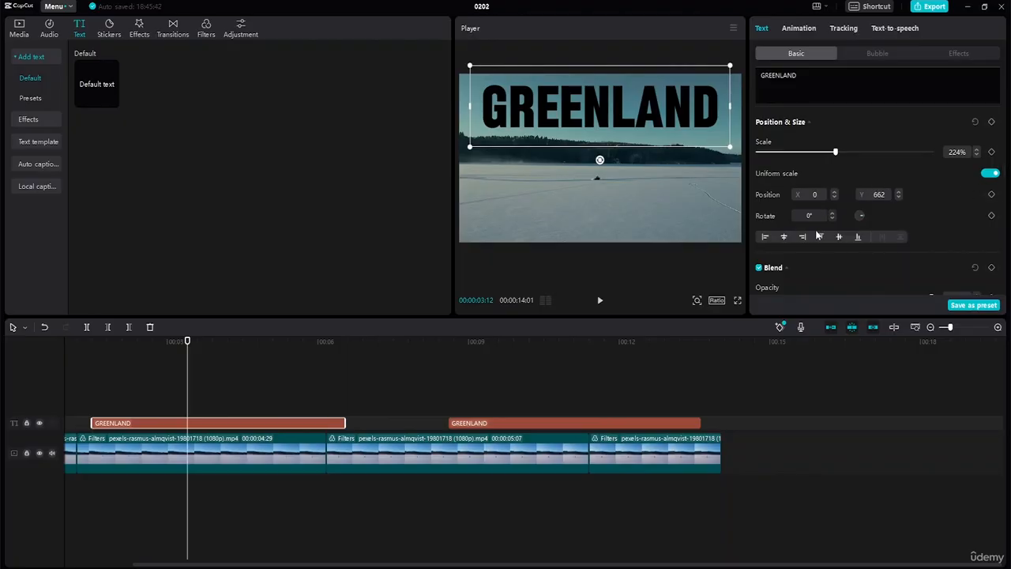
{"action": "left_click_drag", "start_coordinate": [1006, 177], "coordinate": [1006, 200]}
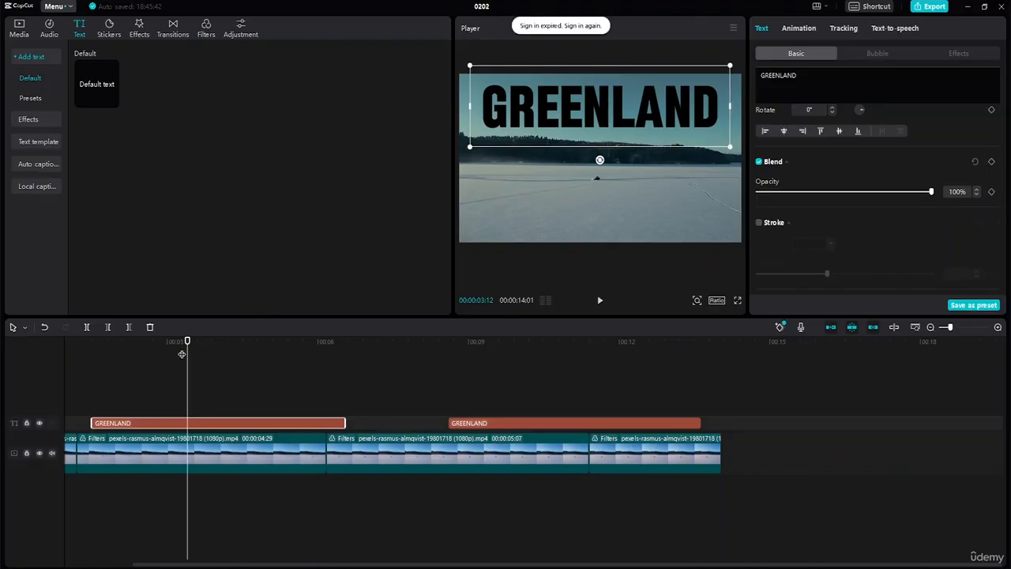
{"action": "left_click_drag", "start_coordinate": [188, 349], "coordinate": [168, 358]}
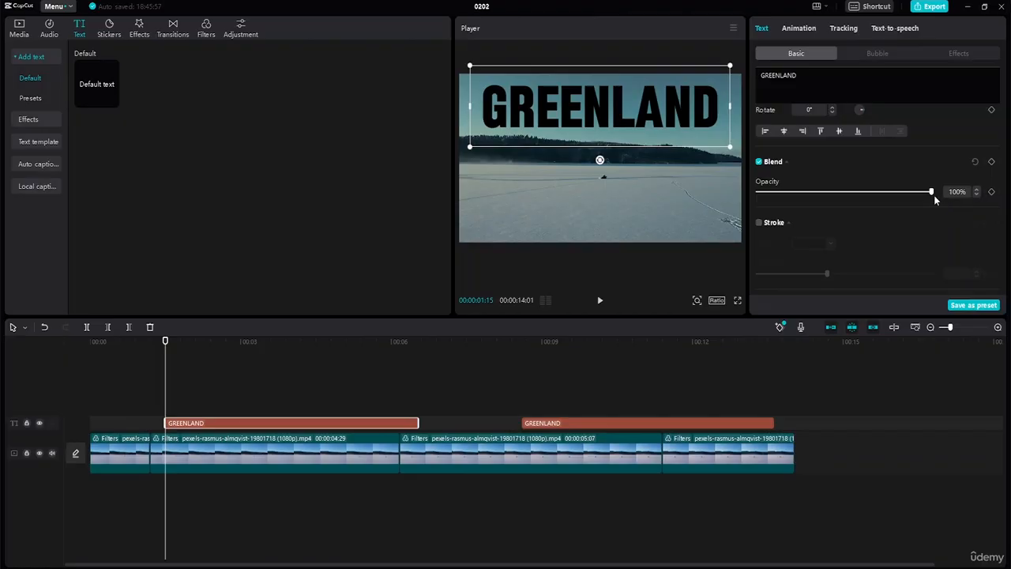
{"action": "left_click", "coordinate": [994, 192]}
{"action": "left_click_drag", "start_coordinate": [932, 193], "coordinate": [730, 196]}
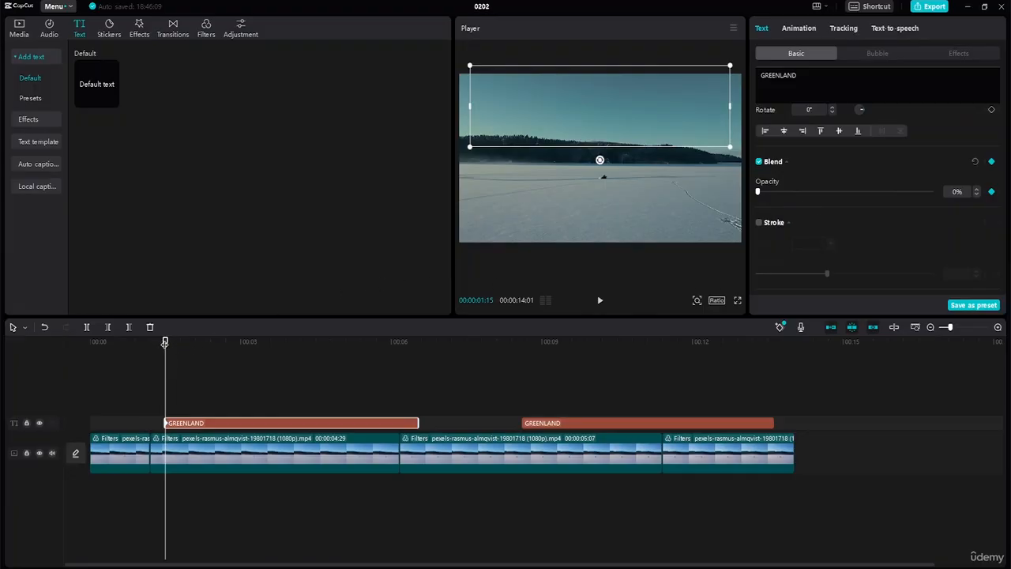
{"action": "left_click_drag", "start_coordinate": [165, 343], "coordinate": [203, 355]}
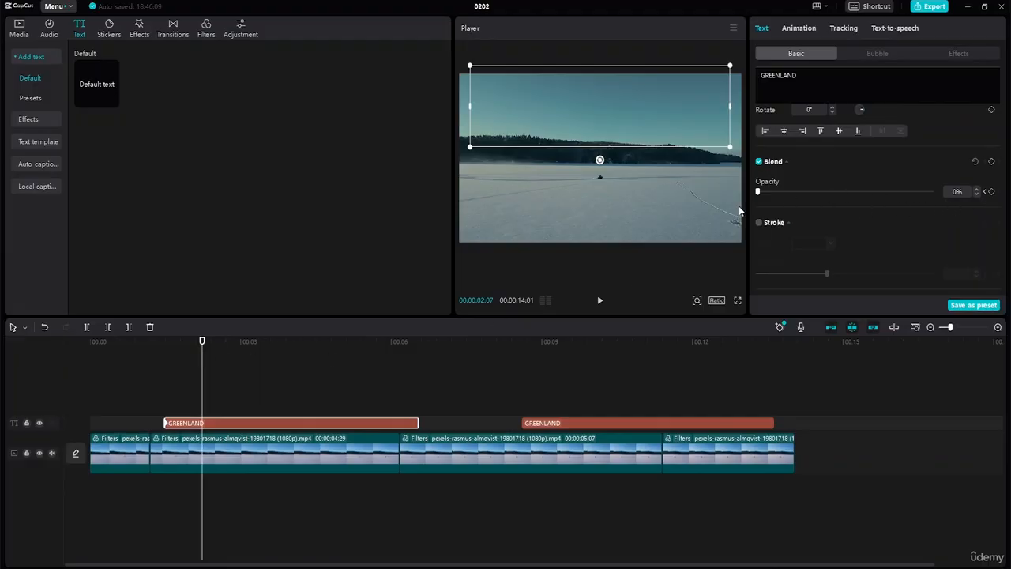
{"action": "left_click_drag", "start_coordinate": [758, 193], "coordinate": [938, 210]}
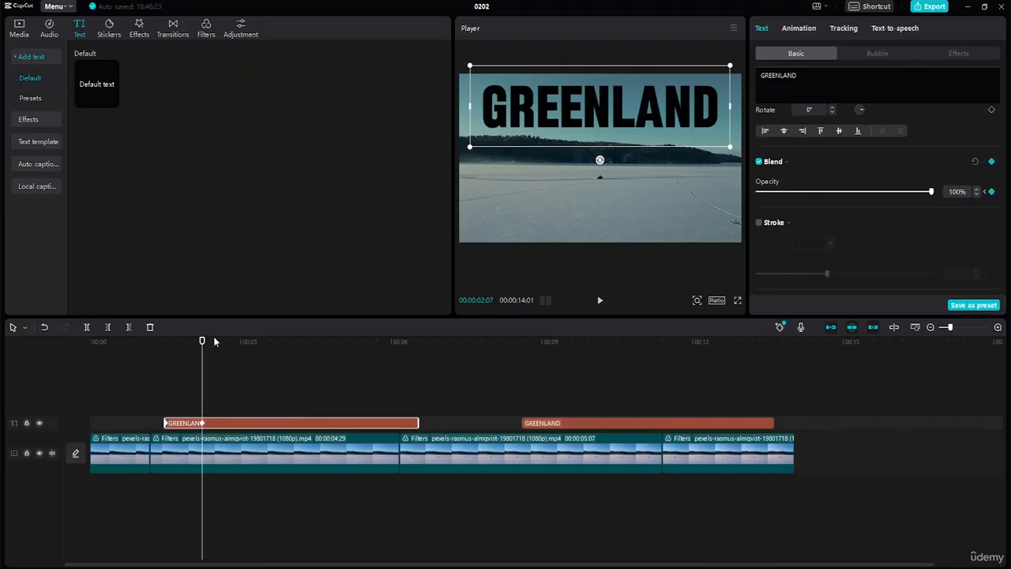
Fade out the first GREENLAND title by keyframing its opacity at 100% at 00:00:05:21 and 0% at 00:00:06:16
{"action": "left_click_drag", "start_coordinate": [203, 341], "coordinate": [377, 373]}
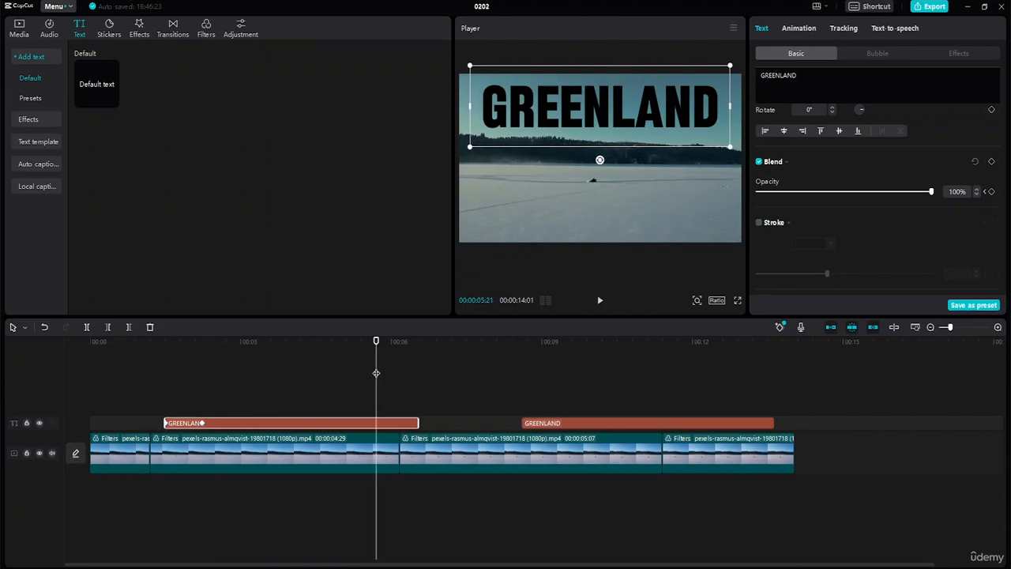
{"action": "left_click", "coordinate": [992, 192]}
{"action": "left_click_drag", "start_coordinate": [377, 342], "coordinate": [418, 344]}
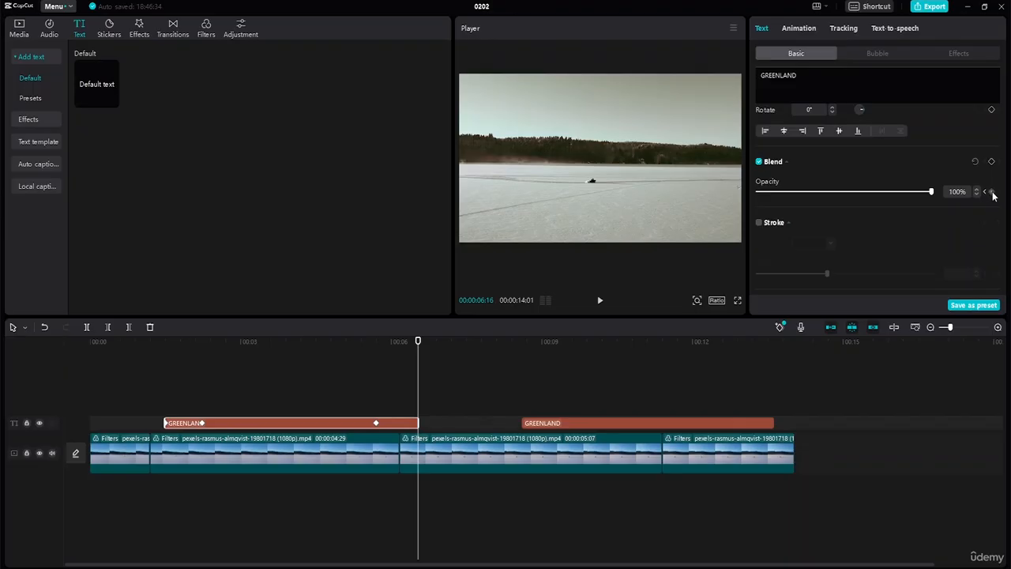
{"action": "left_click_drag", "start_coordinate": [931, 191], "coordinate": [702, 211]}
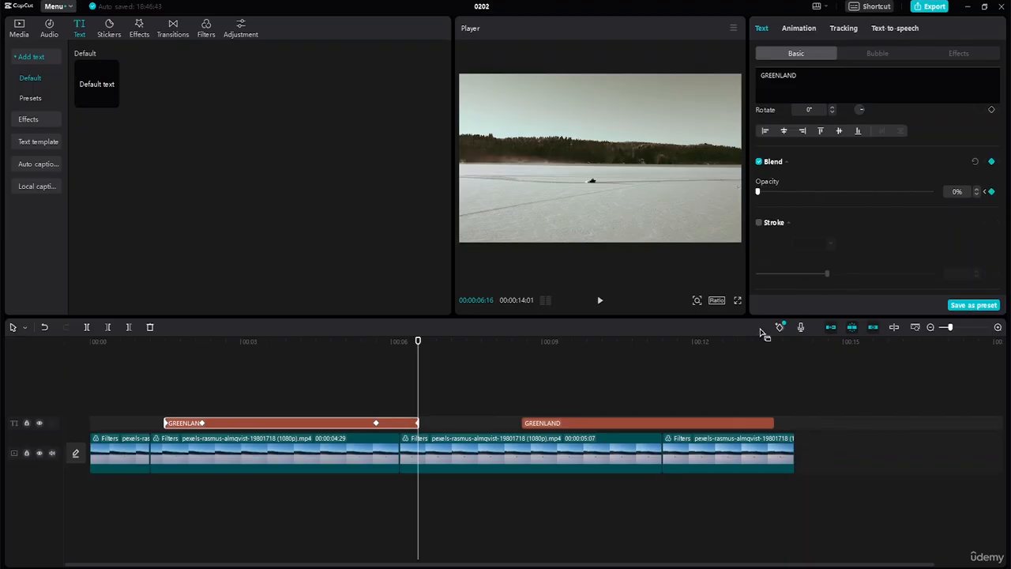
Play the video from the start to check the first title's opacity fades, stopping during the second title
{"action": "key", "text": "Home"}
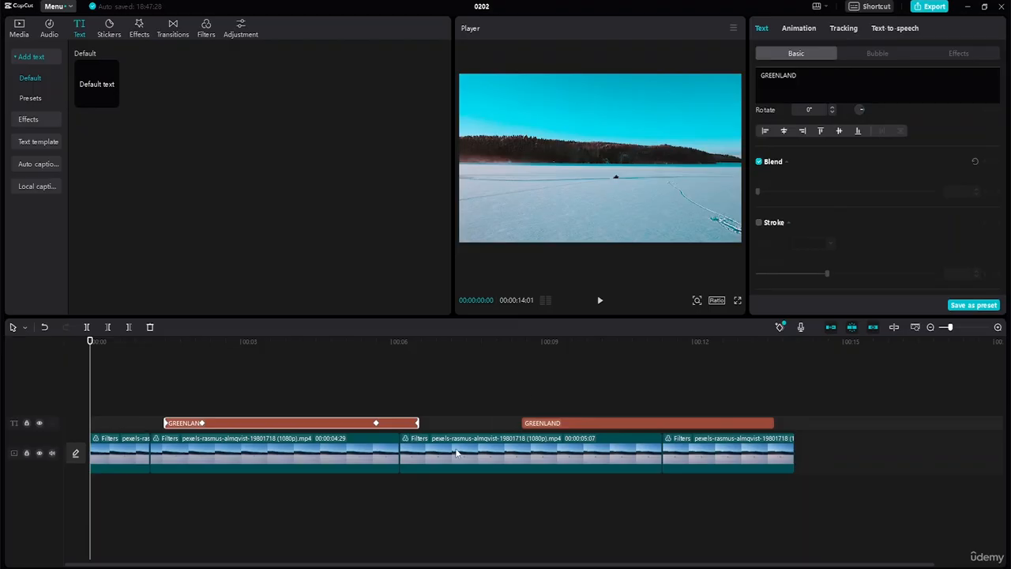
{"action": "left_click", "coordinate": [600, 301]}
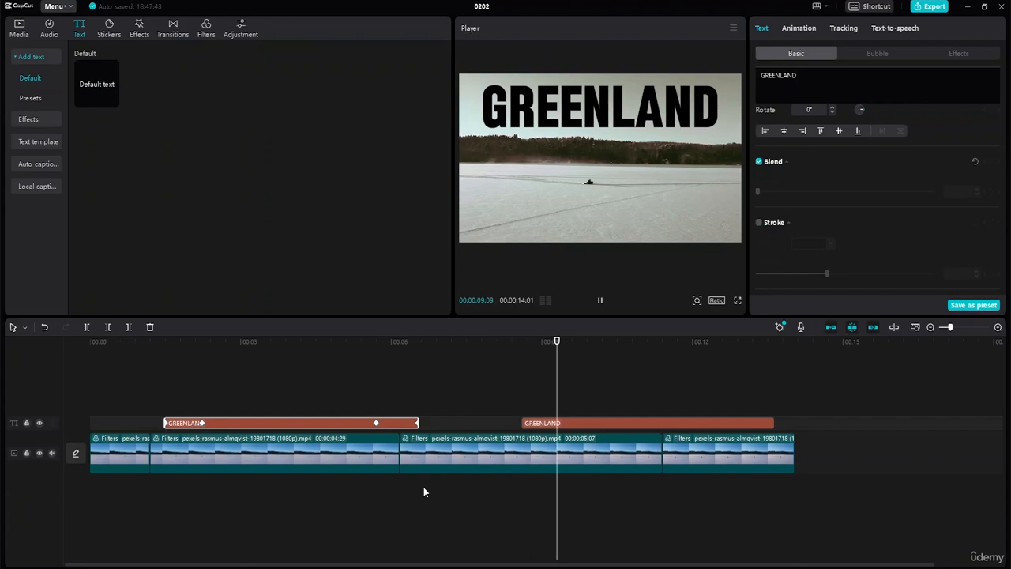
{"action": "key", "text": "space"}
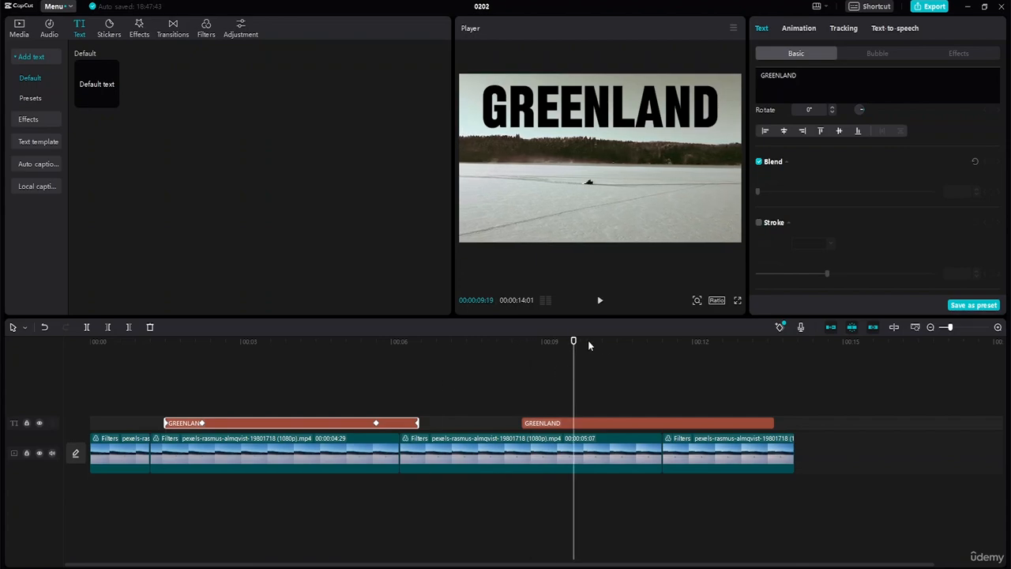
Move the second GREENLAND title from the sky down onto the snow in the lower part of the frame
{"action": "left_click_drag", "start_coordinate": [589, 345], "coordinate": [521, 412]}
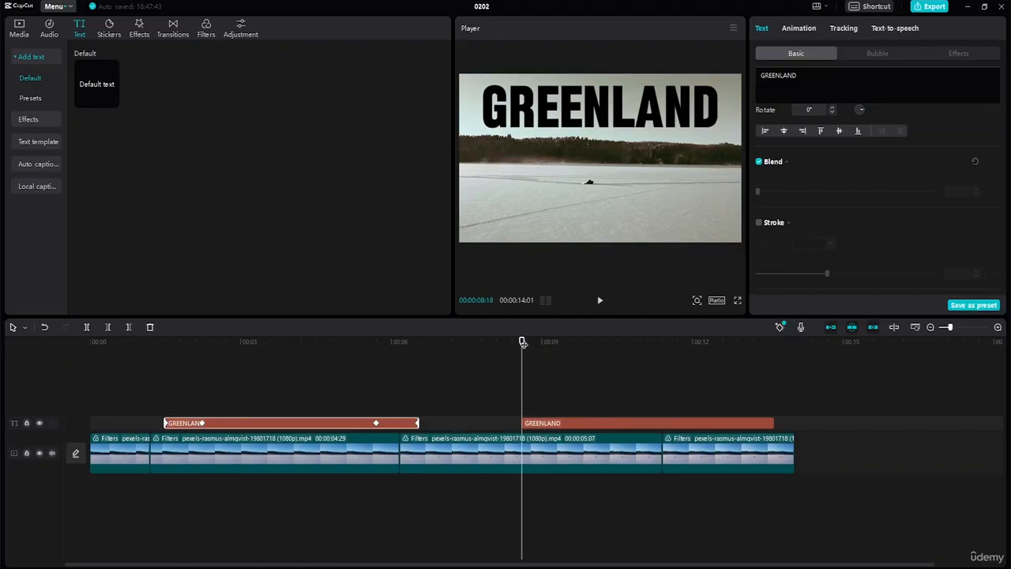
{"action": "left_click_drag", "start_coordinate": [523, 342], "coordinate": [531, 341]}
{"action": "left_click", "coordinate": [531, 122]}
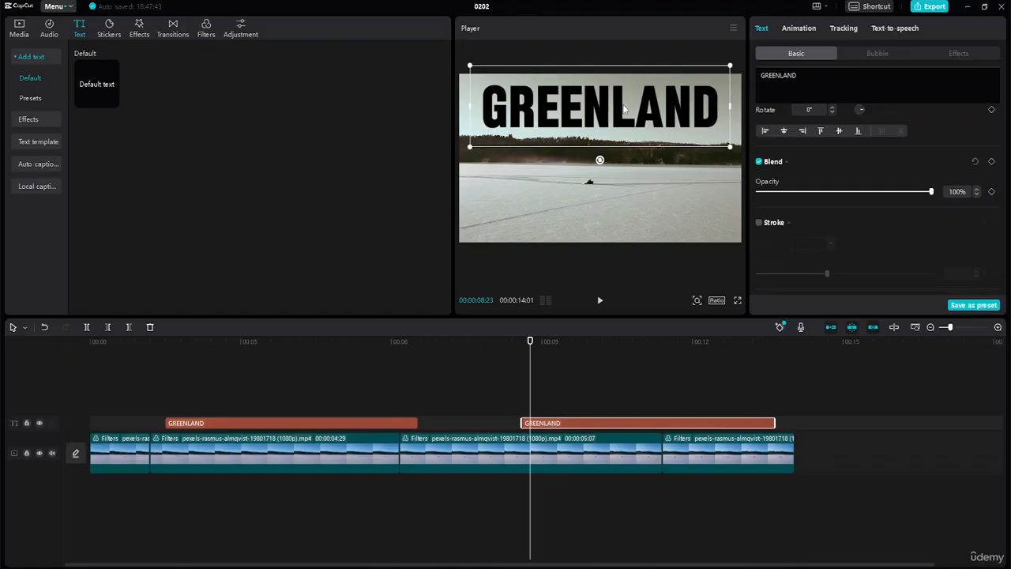
{"action": "left_click_drag", "start_coordinate": [607, 111], "coordinate": [598, 213]}
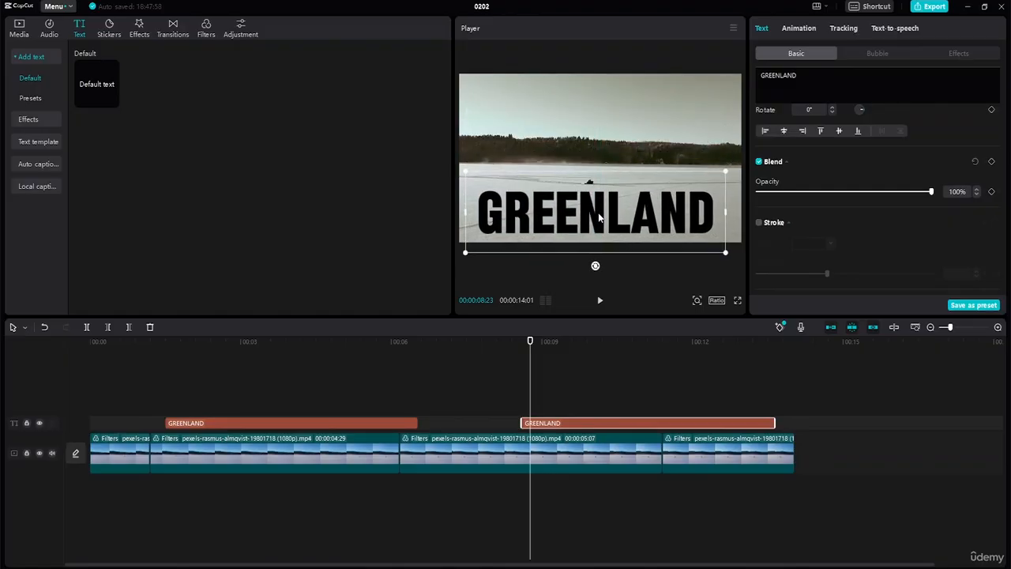
Replace the second GREENLAND title's text with A BEAUTIFUL DAY
{"action": "double_click", "coordinate": [709, 231]}
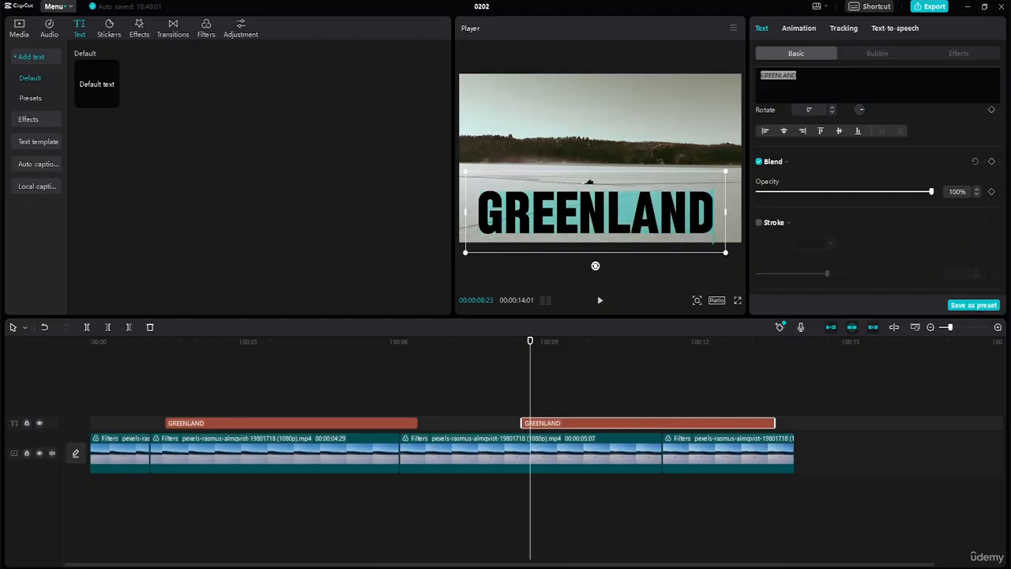
{"action": "key", "text": "BackSpace"}
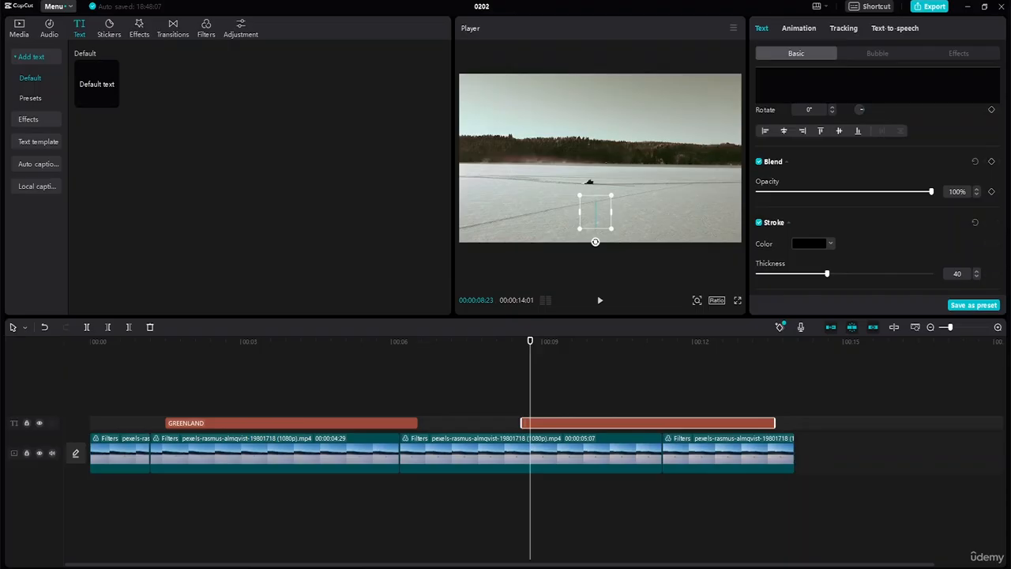
{"action": "type", "text": "A"}
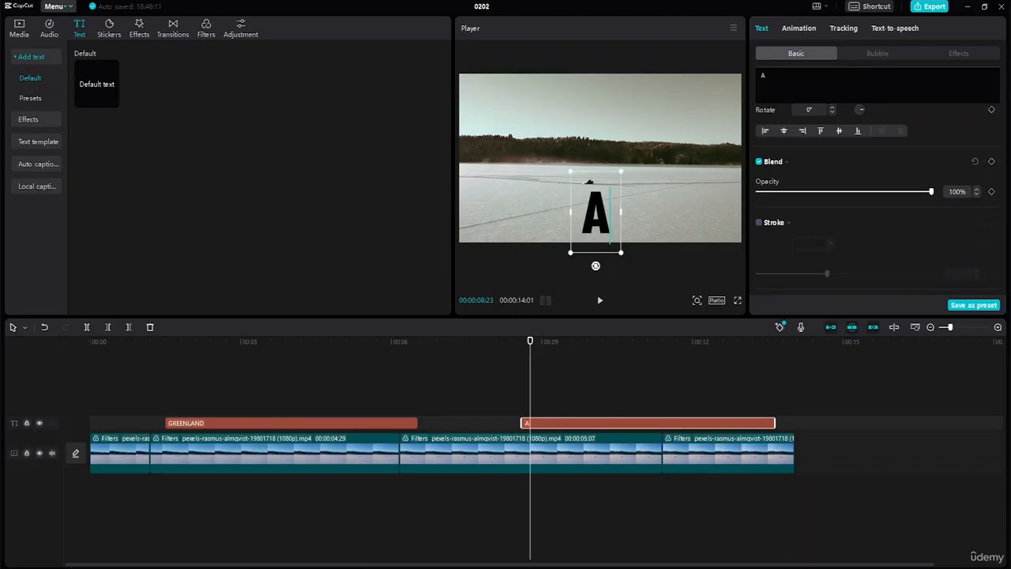
{"action": "type", "text": " BEAU"}
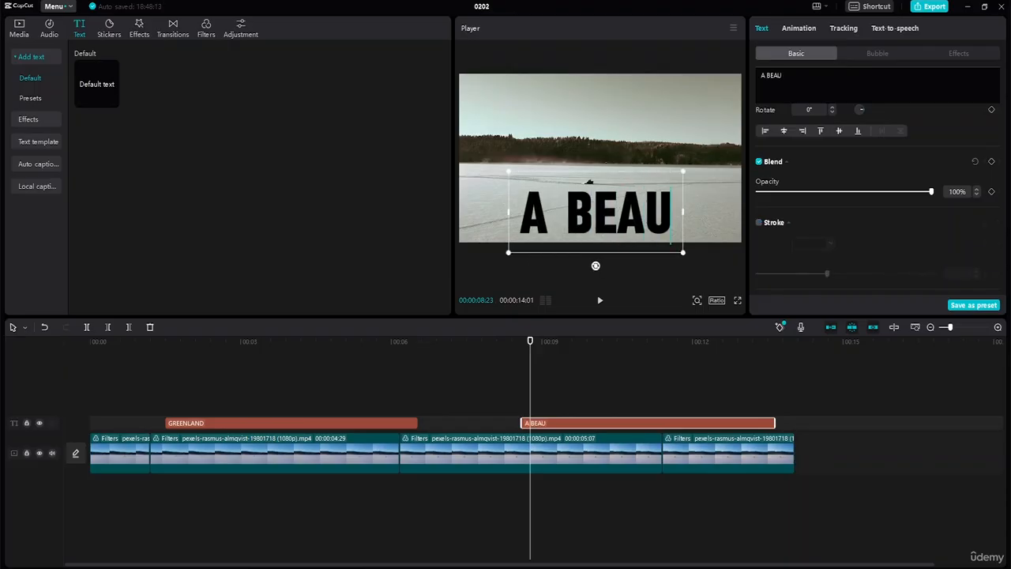
{"action": "type", "text": "TIFUL DAY"}
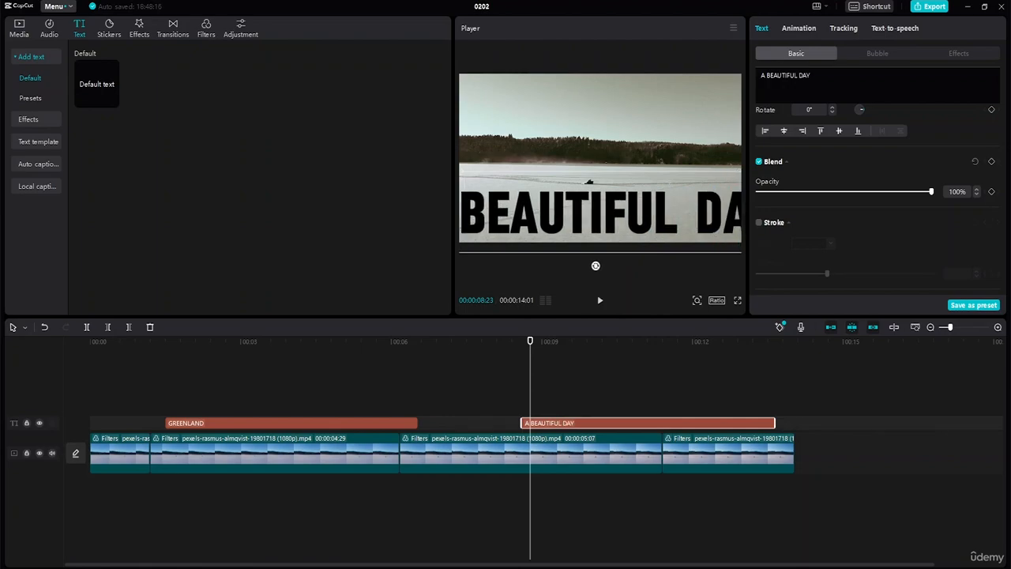
Set the A BEAUTIFUL DAY title's font size to 9 and adjust its position on the snow
{"action": "left_click_drag", "start_coordinate": [1006, 200], "coordinate": [1002, 85]}
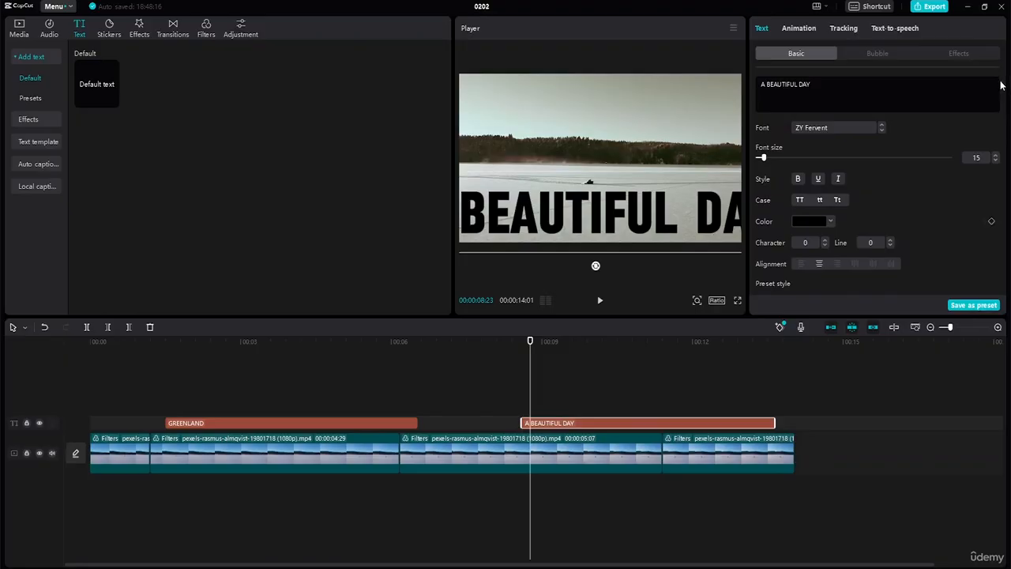
{"action": "left_click", "coordinate": [996, 155]}
{"action": "left_click", "coordinate": [996, 156]}
{"action": "left_click", "coordinate": [996, 156]}
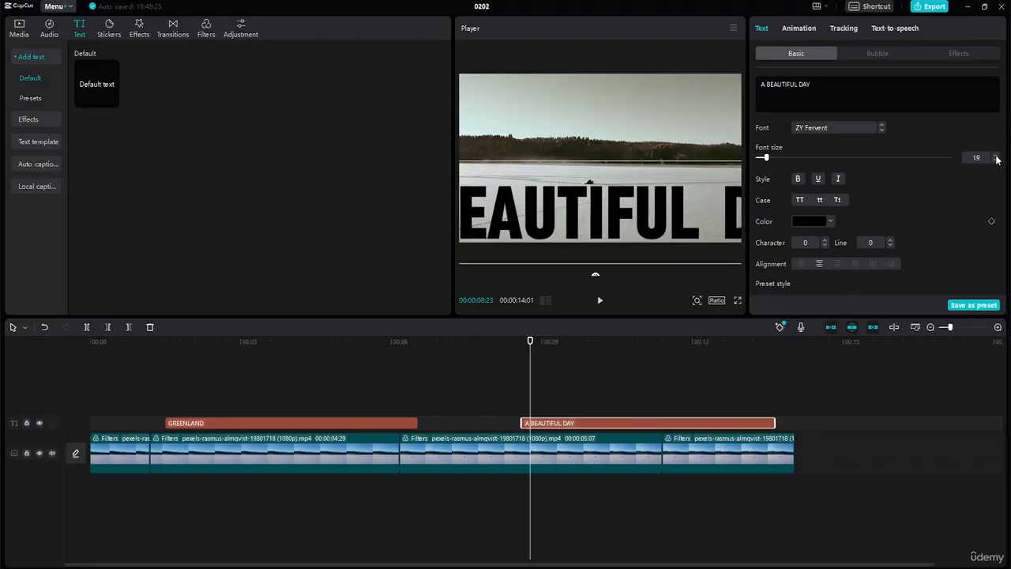
{"action": "left_click", "coordinate": [996, 156]}
{"action": "left_click", "coordinate": [996, 156]}
{"action": "left_click", "coordinate": [995, 160]}
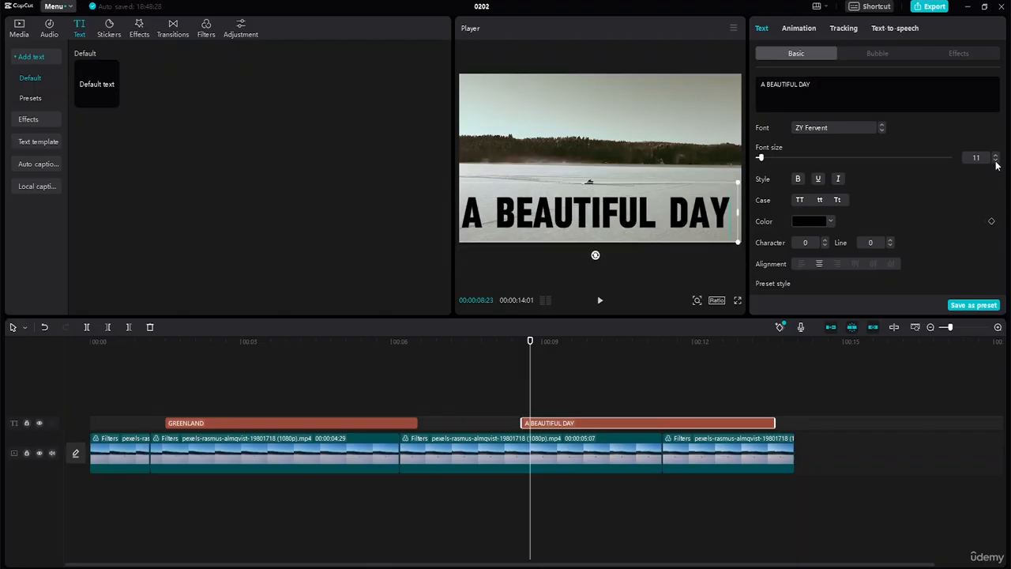
{"action": "left_click", "coordinate": [997, 162]}
{"action": "left_click", "coordinate": [996, 162]}
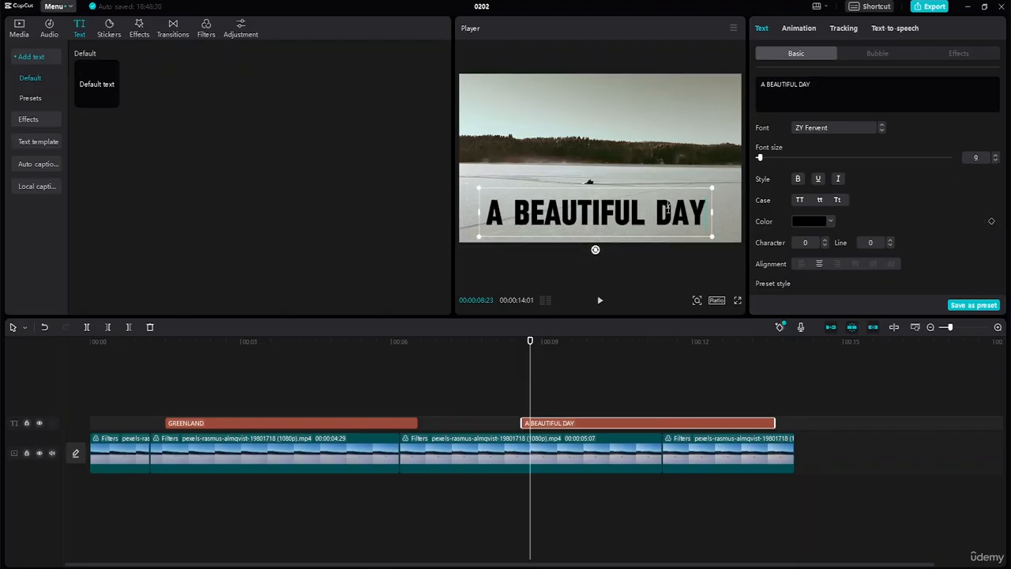
{"action": "left_click", "coordinate": [636, 220]}
{"action": "left_click_drag", "start_coordinate": [637, 220], "coordinate": [630, 209]}
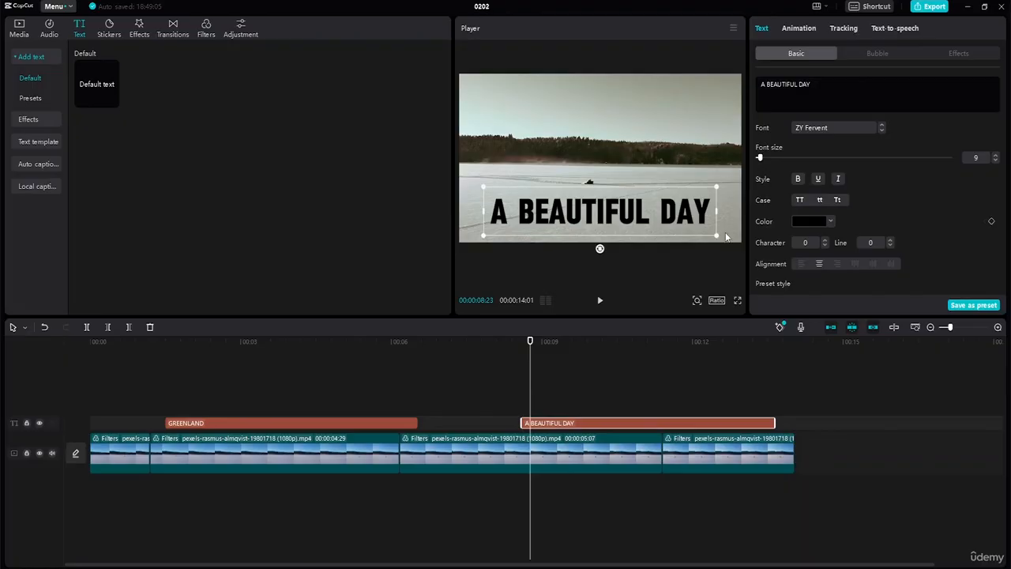
{"action": "left_click_drag", "start_coordinate": [633, 208], "coordinate": [629, 208]}
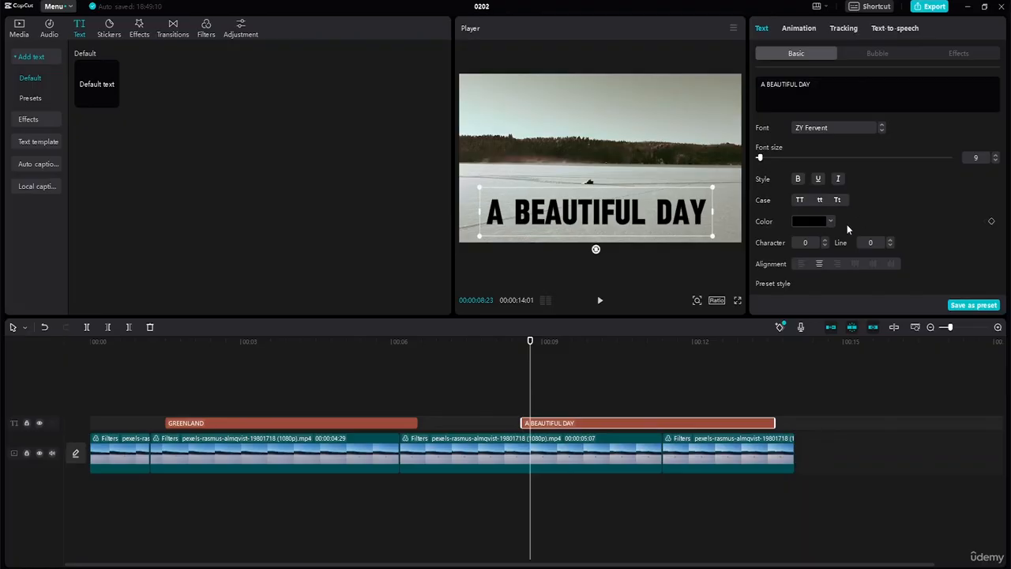
Color the A BEAUTIFUL DAY title dark green (28332D) and shift it to about X 50, Y -672
{"action": "left_click", "coordinate": [832, 222]}
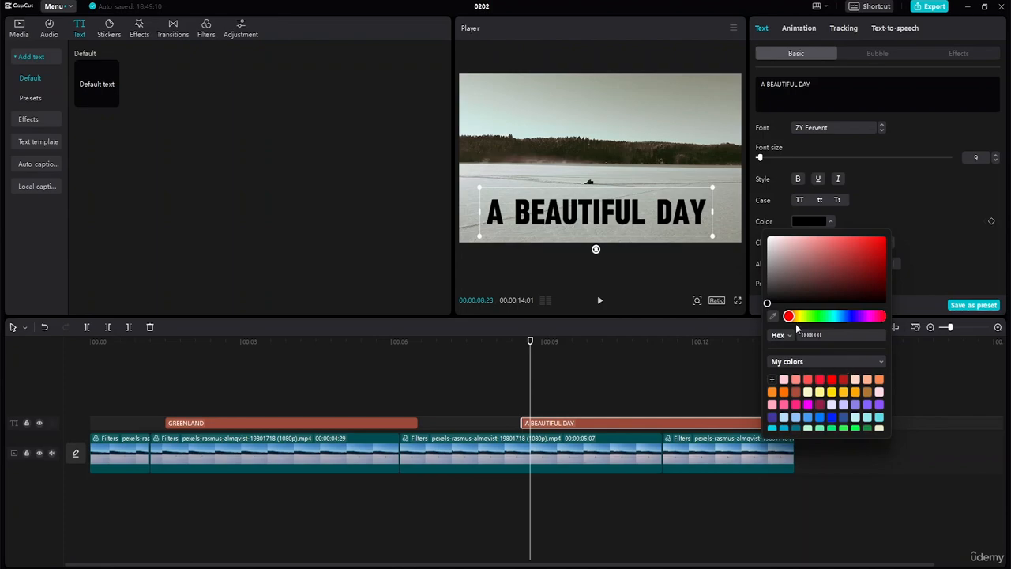
{"action": "left_click", "coordinate": [830, 316]}
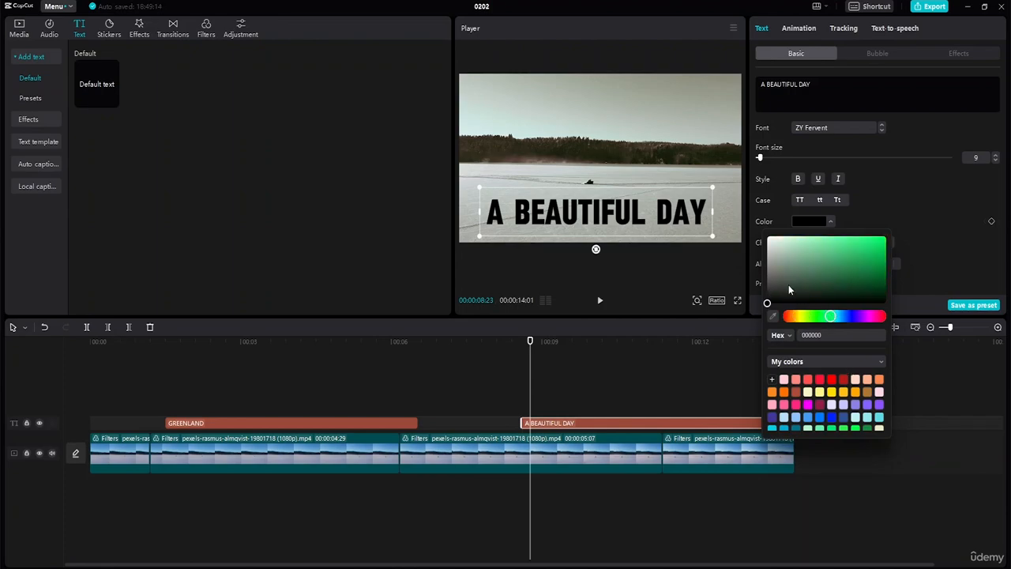
{"action": "mouse_move", "coordinate": [789, 287]}
{"action": "left_mouse_down"}
{"action": "mouse_move", "coordinate": [792, 246]}
{"action": "mouse_move", "coordinate": [781, 243]}
{"action": "mouse_move", "coordinate": [794, 292]}
{"action": "left_mouse_up"}
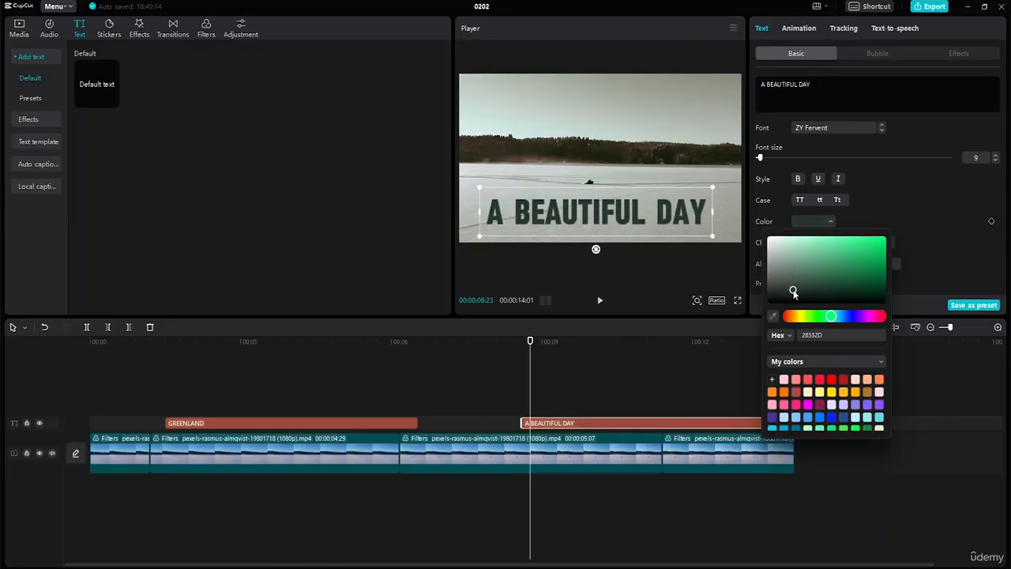
{"action": "left_click_drag", "start_coordinate": [642, 212], "coordinate": [646, 215]}
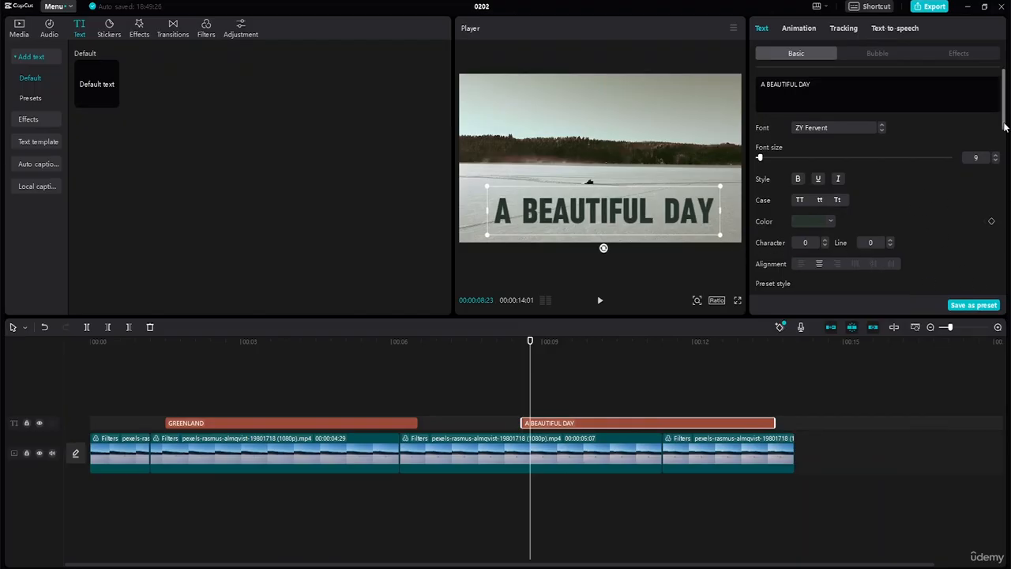
Add a position keyframe at the start of the A BEAUTIFUL DAY clip and move the title below the frame, about X 61, Y -1393
{"action": "mouse_move", "coordinate": [1005, 127]}
{"action": "left_mouse_down"}
{"action": "mouse_move", "coordinate": [1008, 263]}
{"action": "mouse_move", "coordinate": [995, 179]}
{"action": "left_mouse_up"}
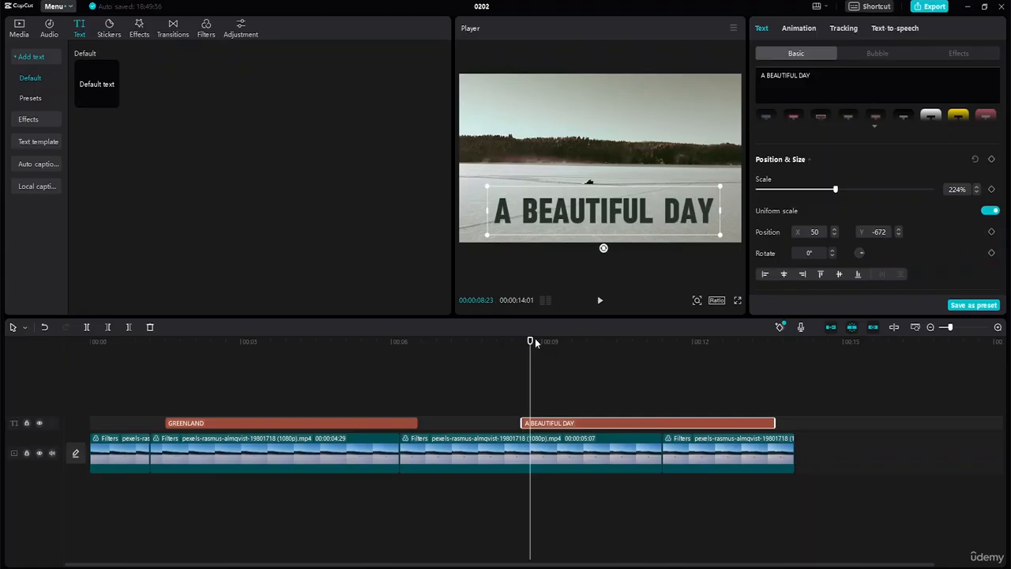
{"action": "left_click_drag", "start_coordinate": [535, 338], "coordinate": [524, 340]}
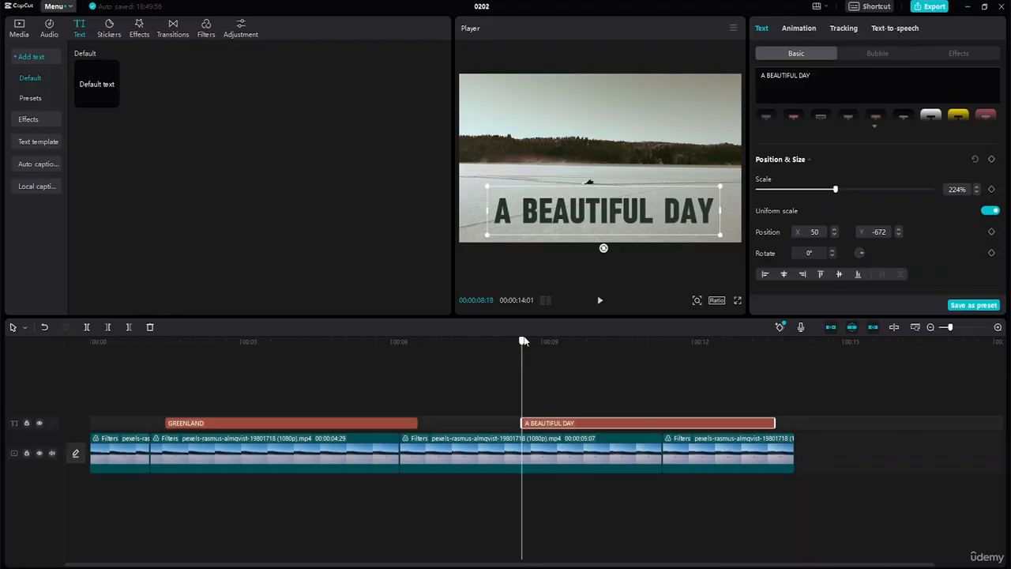
{"action": "left_click", "coordinate": [992, 231]}
{"action": "left_click_drag", "start_coordinate": [642, 216], "coordinate": [690, 250]}
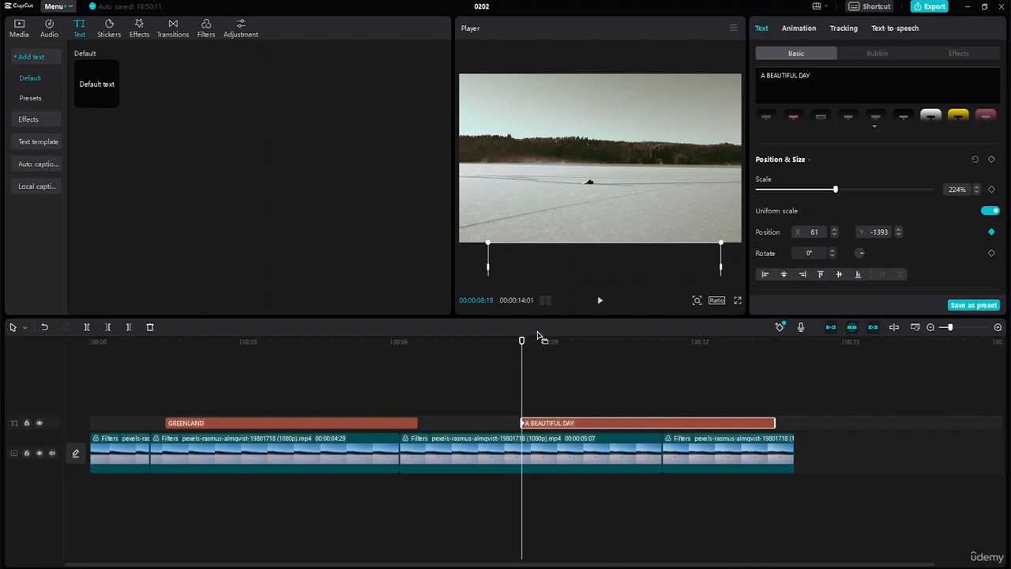
At 00:00:09:18, move the A BEAUTIFUL DAY title back up onto the snow at X 0, Y -728 as its second position keyframe
{"action": "left_click_drag", "start_coordinate": [523, 342], "coordinate": [572, 351]}
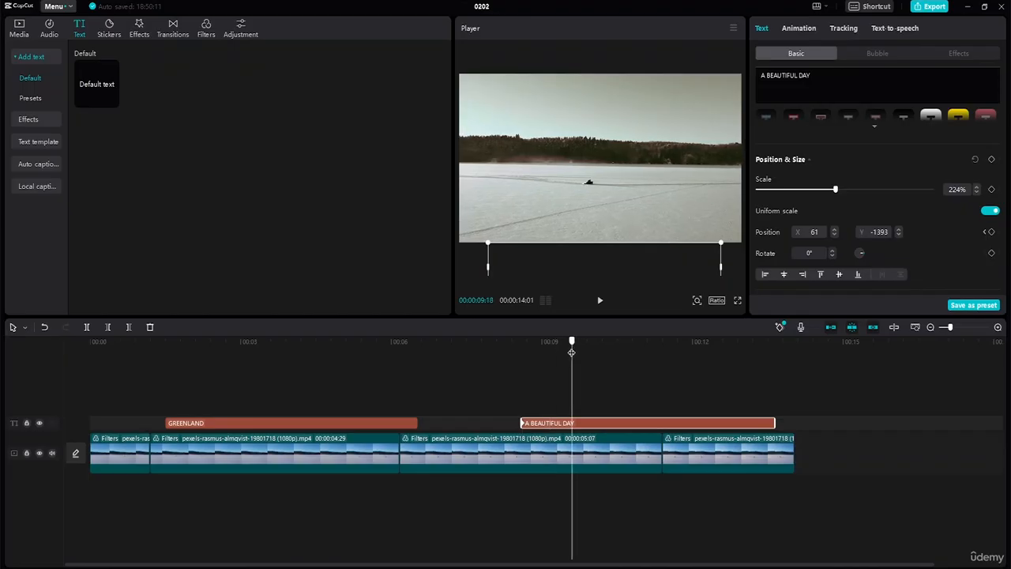
{"action": "left_click", "coordinate": [603, 244]}
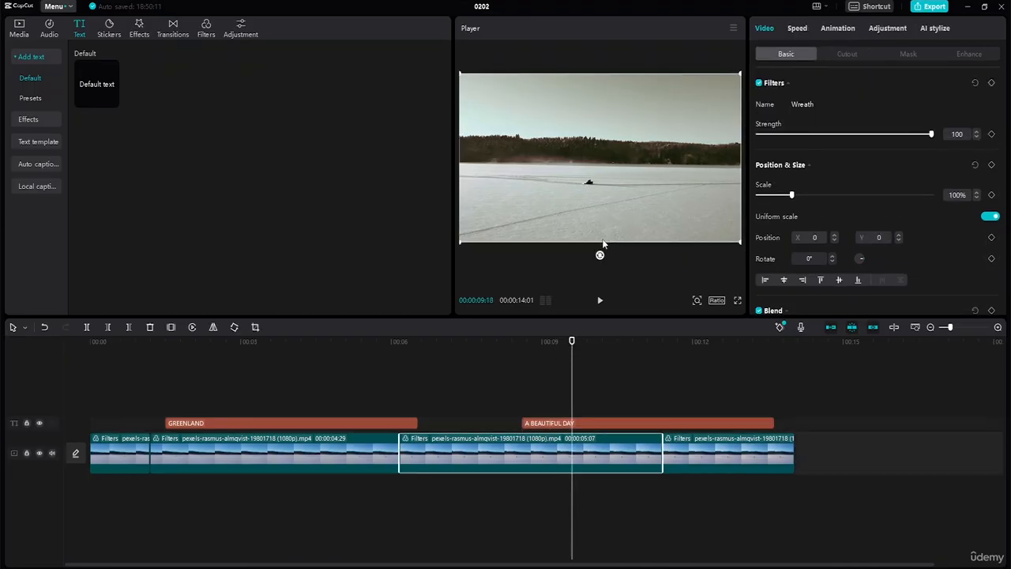
{"action": "left_click", "coordinate": [618, 425]}
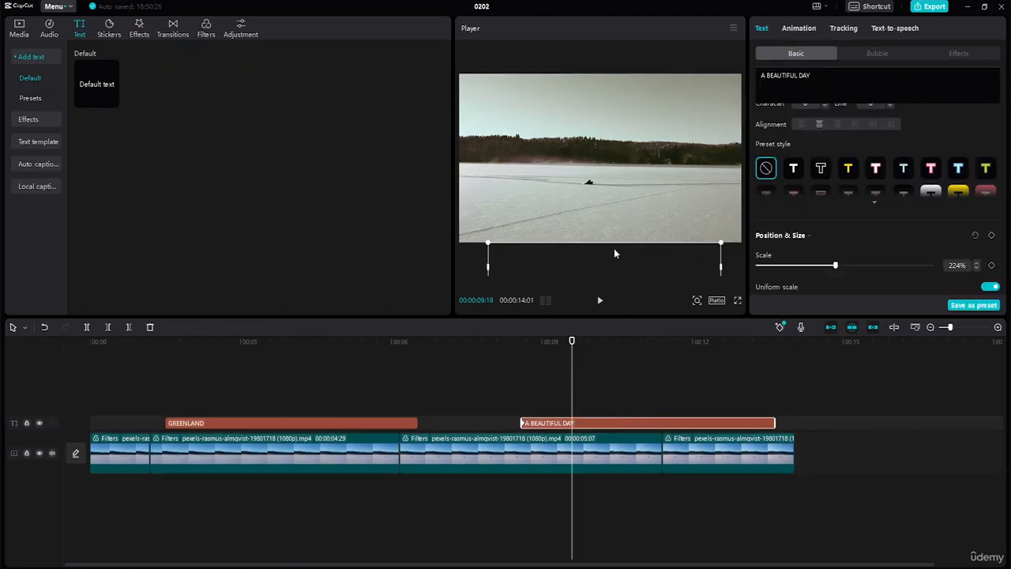
{"action": "left_click_drag", "start_coordinate": [614, 242], "coordinate": [614, 204]}
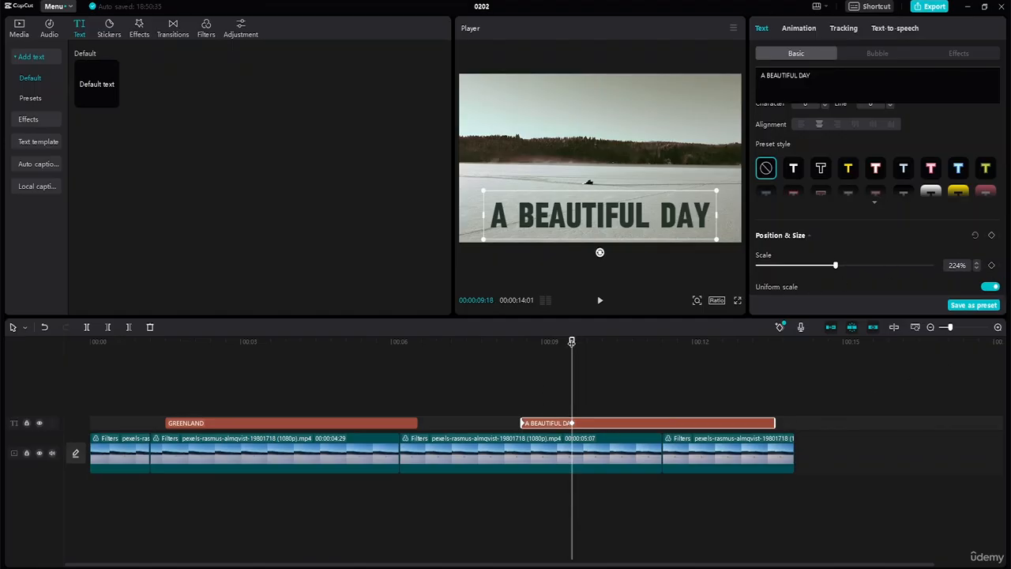
Keyframe the A BEAUTIFUL DAY title's scale at 00:00:12:15 and shrink it to 1% at the end of its clip
{"action": "left_click_drag", "start_coordinate": [572, 341], "coordinate": [717, 348]}
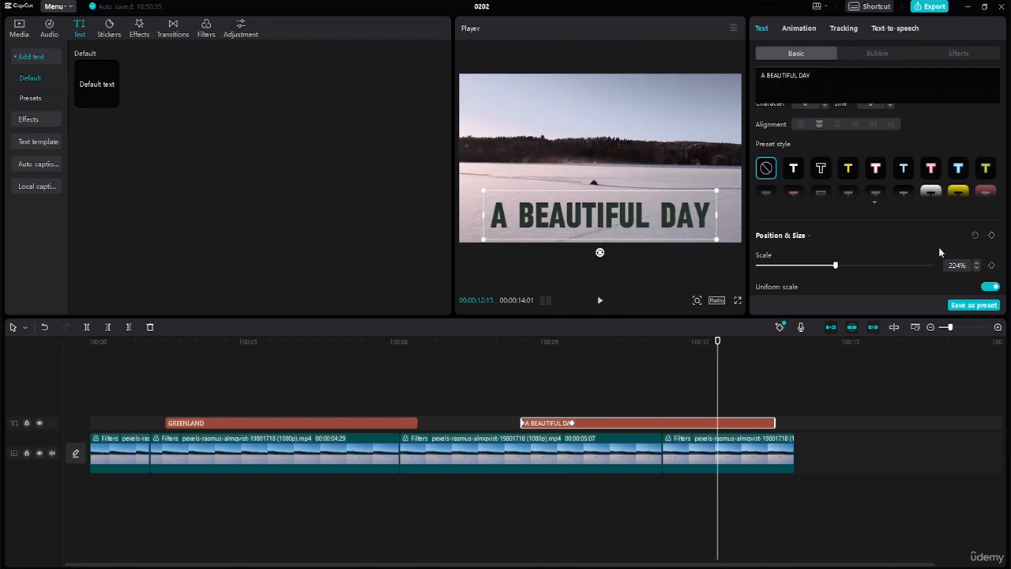
{"action": "left_click_drag", "start_coordinate": [1006, 135], "coordinate": [1004, 178]}
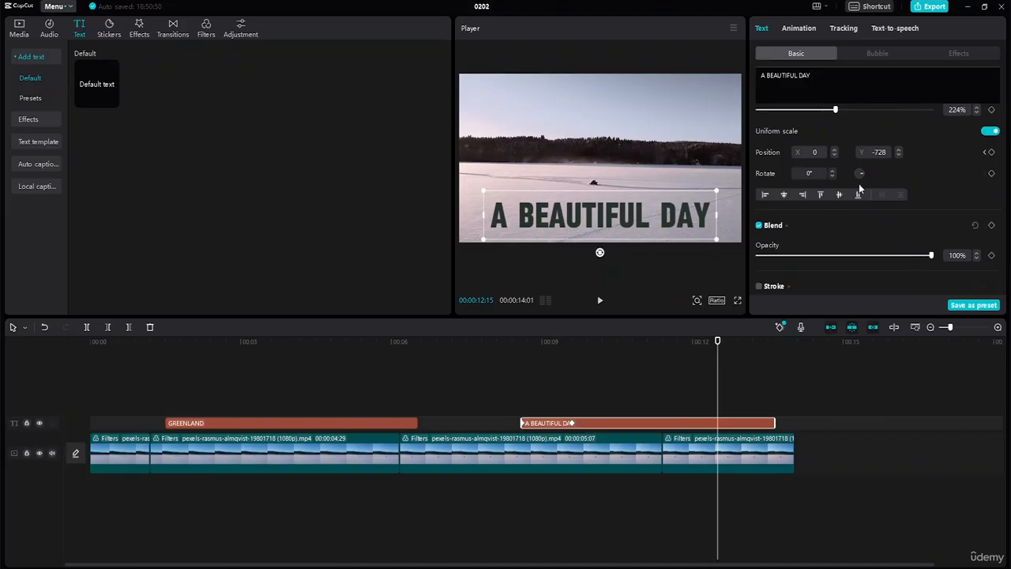
{"action": "left_click_drag", "start_coordinate": [1006, 169], "coordinate": [1004, 150]}
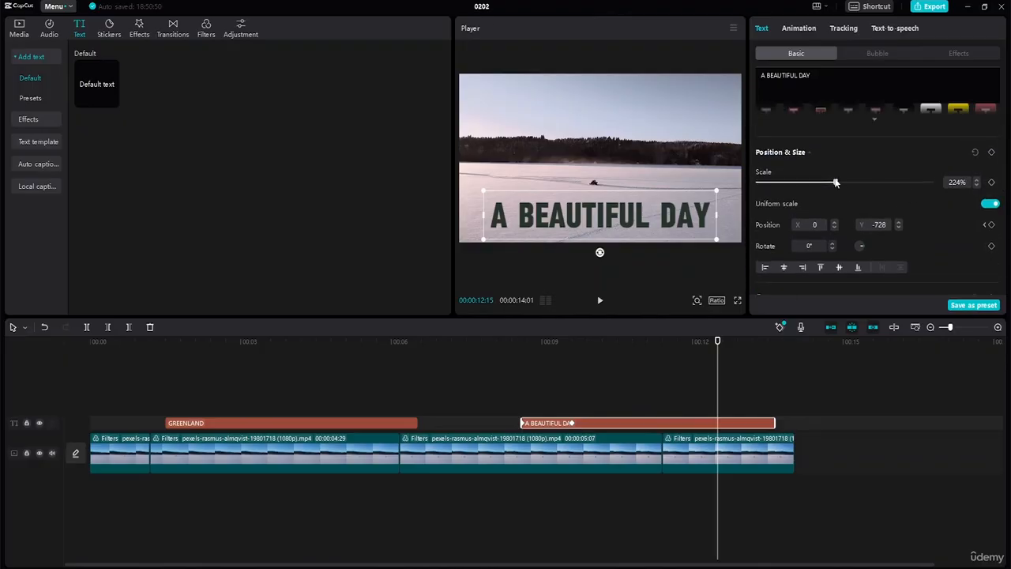
{"action": "left_click", "coordinate": [992, 182]}
{"action": "left_click_drag", "start_coordinate": [719, 343], "coordinate": [775, 346]}
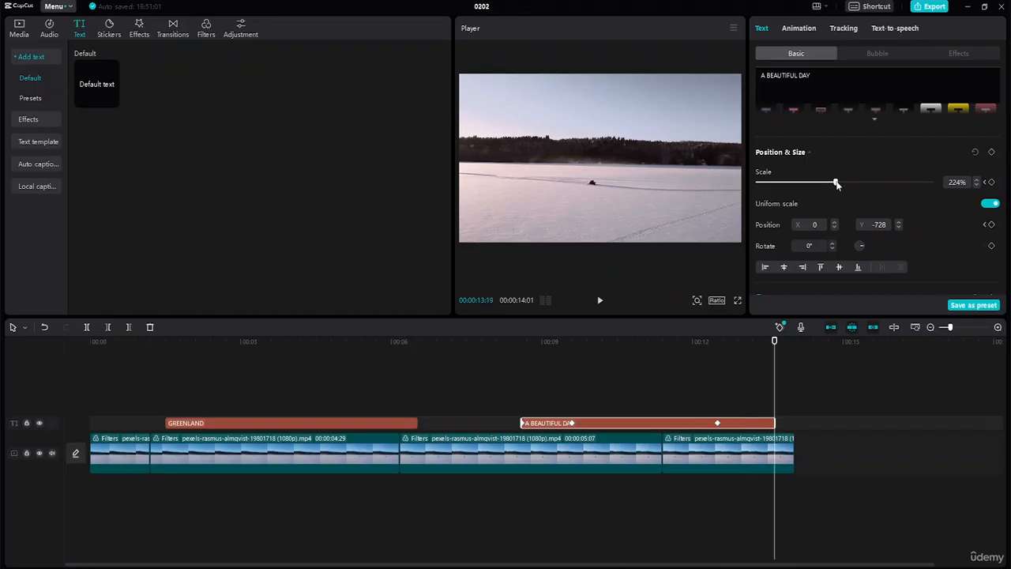
{"action": "left_click_drag", "start_coordinate": [835, 184], "coordinate": [754, 190]}
Play the whole video from the beginning to review both titles, and view the available text entrance animations
{"action": "left_click_drag", "start_coordinate": [774, 342], "coordinate": [72, 282]}
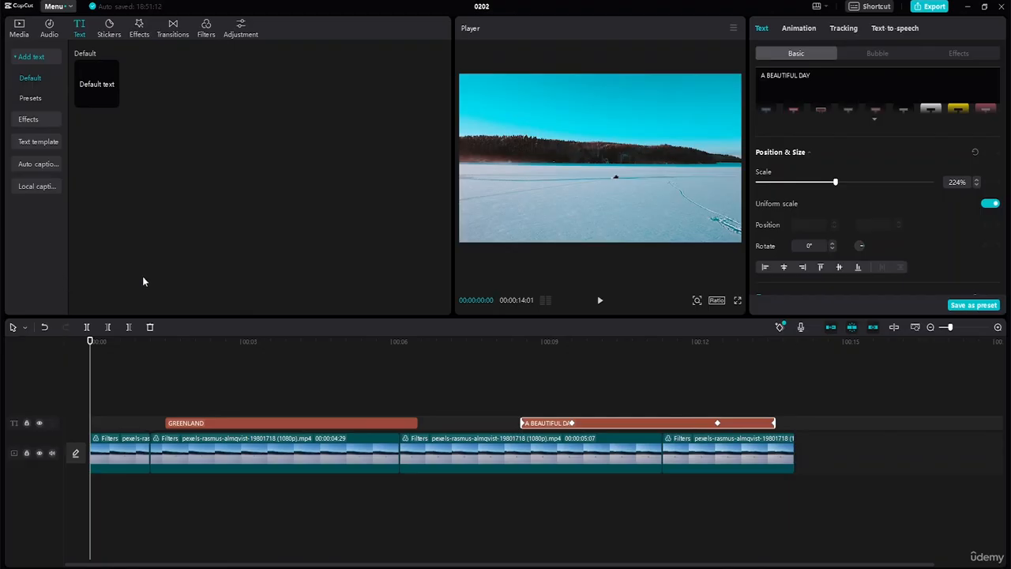
{"action": "left_click", "coordinate": [601, 300]}
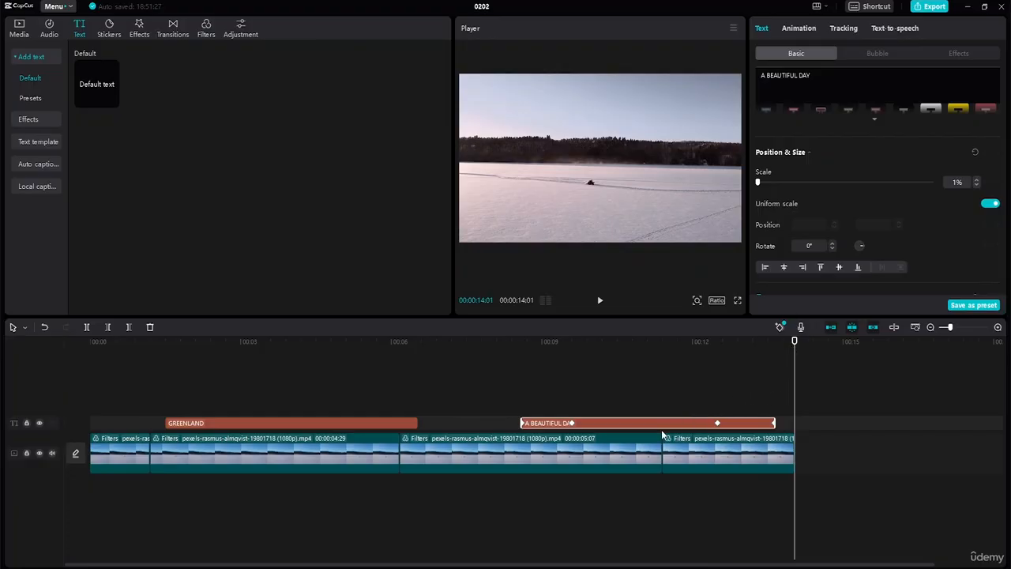
{"action": "left_click", "coordinate": [811, 32]}
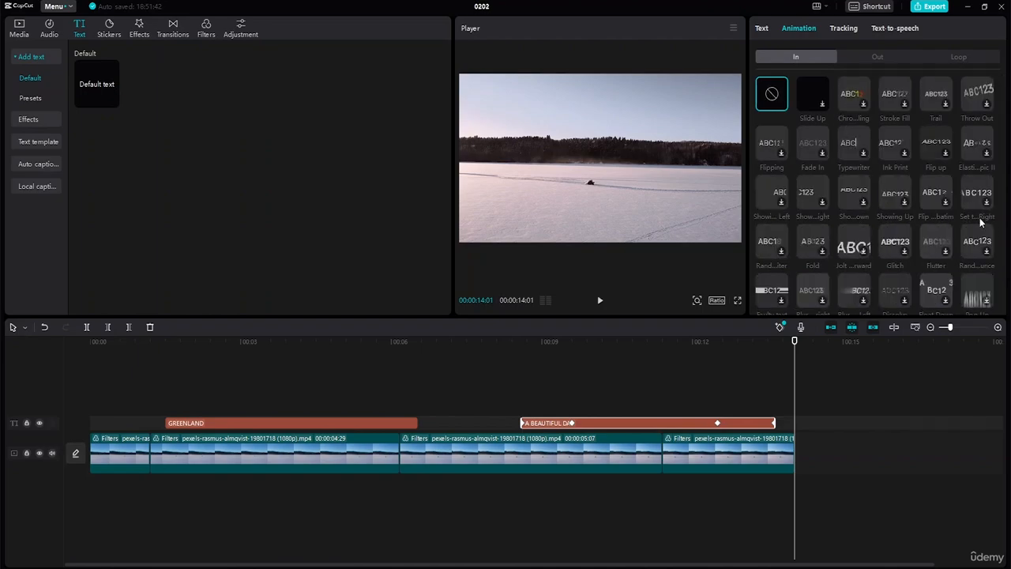
{"action": "left_click", "coordinate": [394, 427]}
{"action": "left_click", "coordinate": [567, 424]}
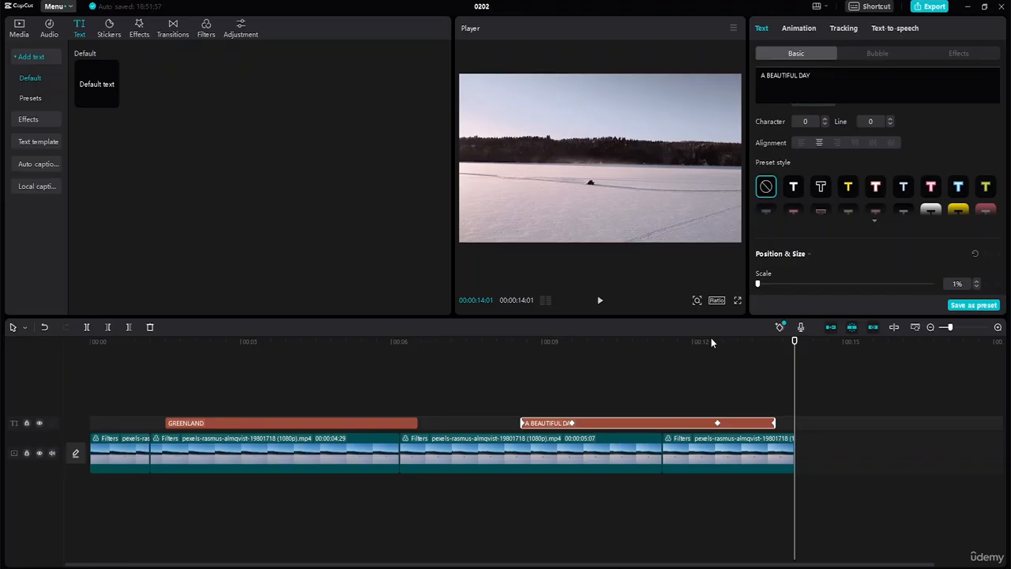
Extend the end of the GREENLAND title clip to about 7 seconds and move its last keyframe to the new end
{"action": "left_click", "coordinate": [286, 420]}
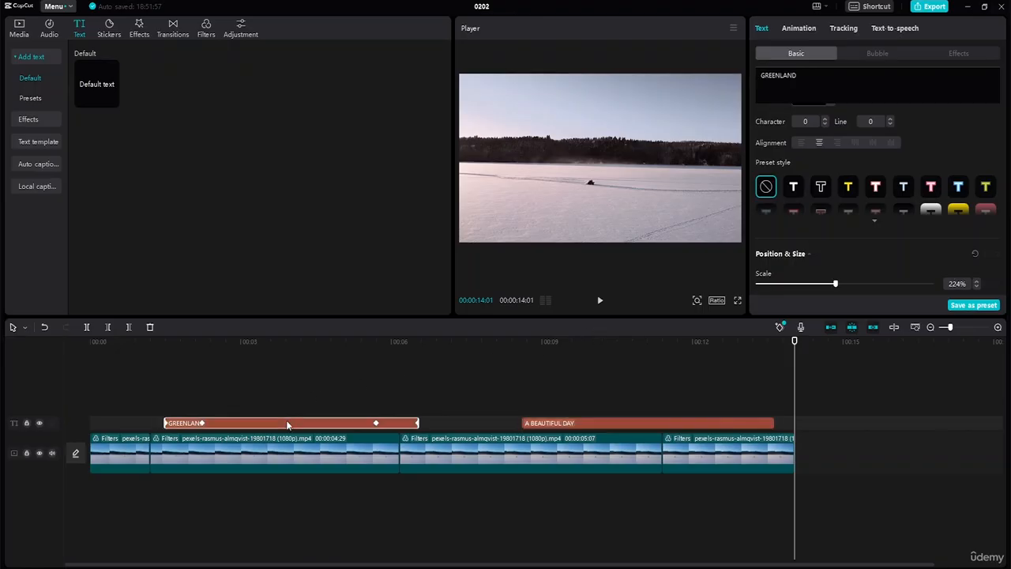
{"action": "left_click_drag", "start_coordinate": [419, 423], "coordinate": [449, 422]}
{"action": "left_click", "coordinate": [416, 422]}
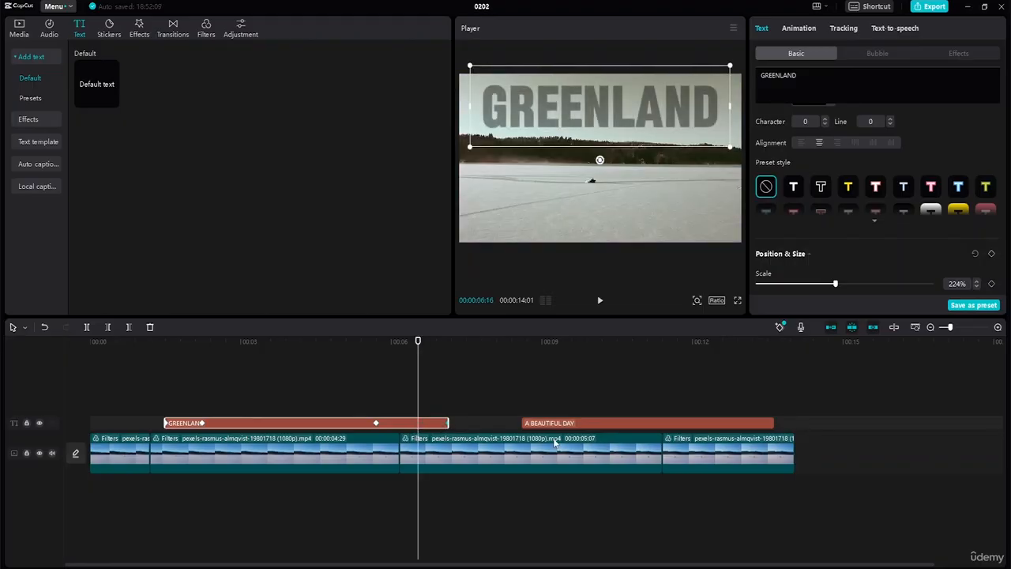
Extend the A BEAUTIFUL DAY clip to start shortly after the GREENLAND title and end just before the video's end
{"action": "left_click_drag", "start_coordinate": [523, 423], "coordinate": [468, 424]}
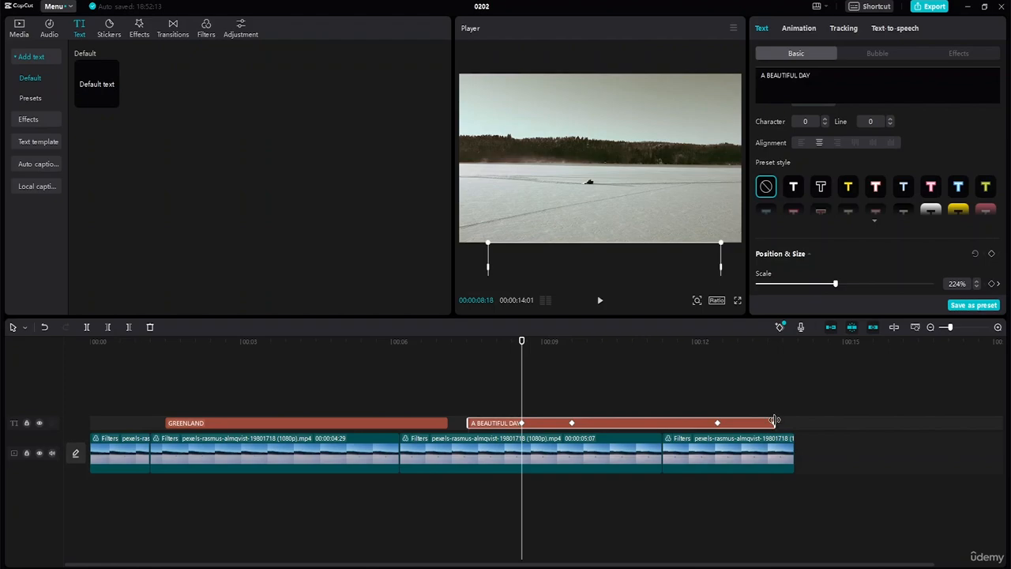
{"action": "left_click_drag", "start_coordinate": [774, 420], "coordinate": [789, 420]}
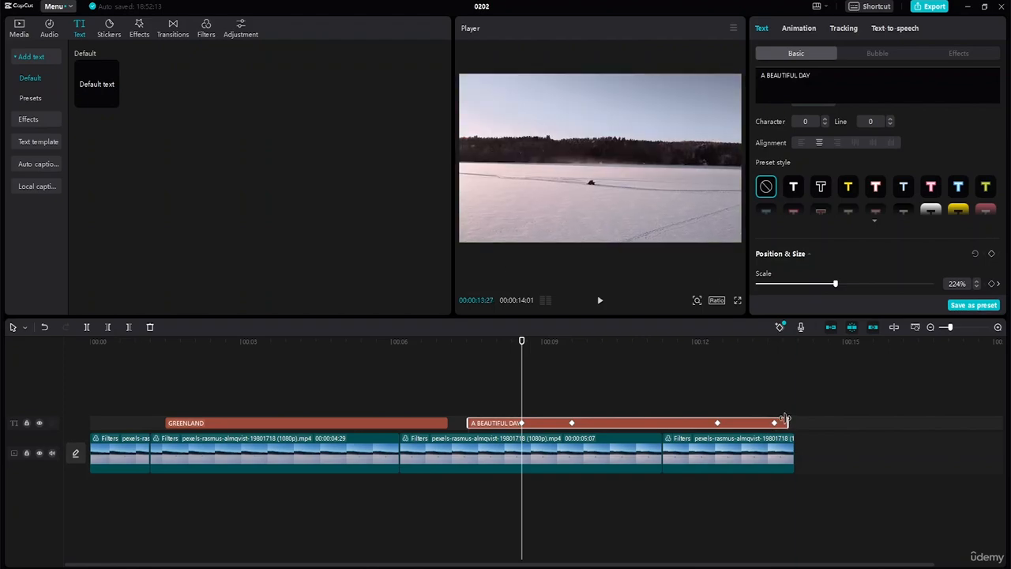
{"action": "left_click_drag", "start_coordinate": [785, 418], "coordinate": [785, 418]}
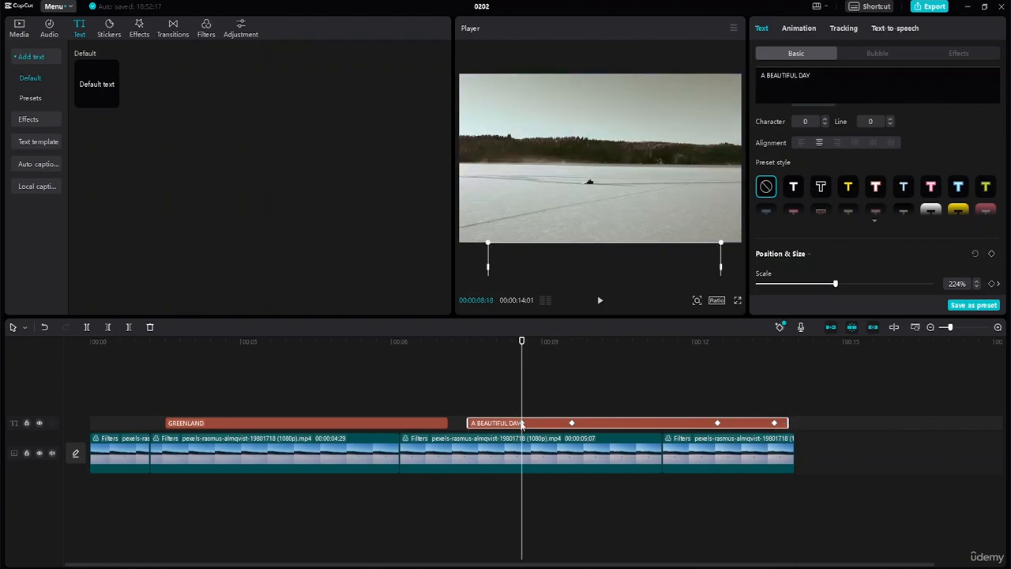
Shift the A BEAUTIFUL DAY entrance keyframes to the clip's start and the first scale keyframe to just before the last video clip
{"action": "left_click", "coordinate": [572, 422]}
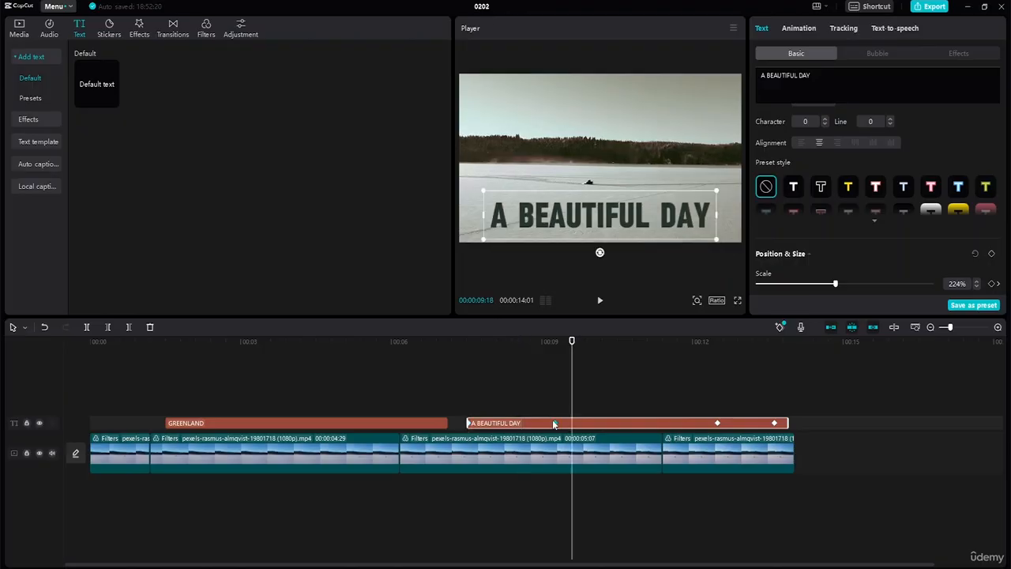
{"action": "left_click", "coordinate": [716, 424]}
{"action": "left_click_drag", "start_coordinate": [709, 420], "coordinate": [655, 426]}
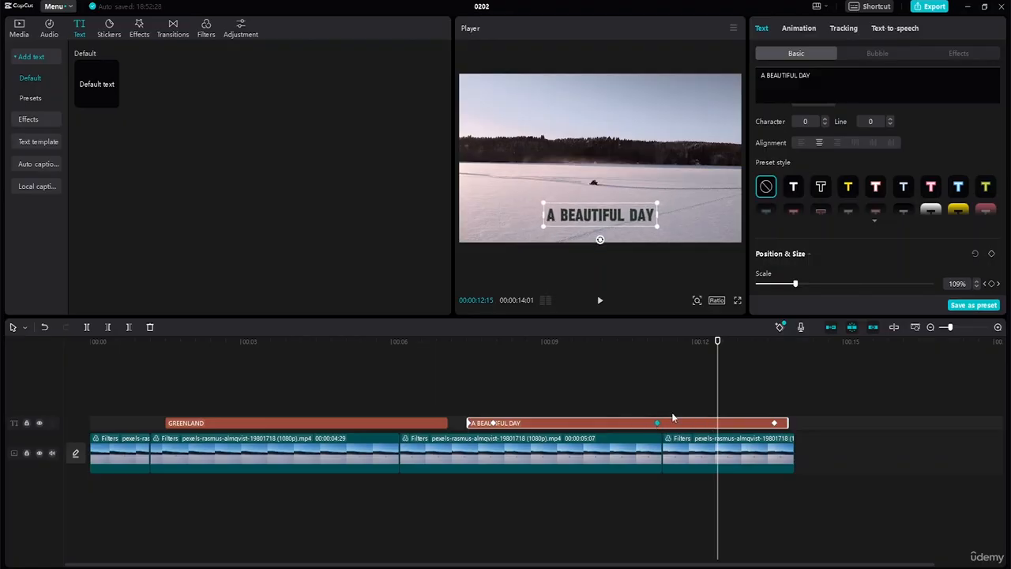
Play the video from 00:00:06:20 to the end to review the retimed title animations
{"action": "left_click_drag", "start_coordinate": [719, 344], "coordinate": [425, 378]}
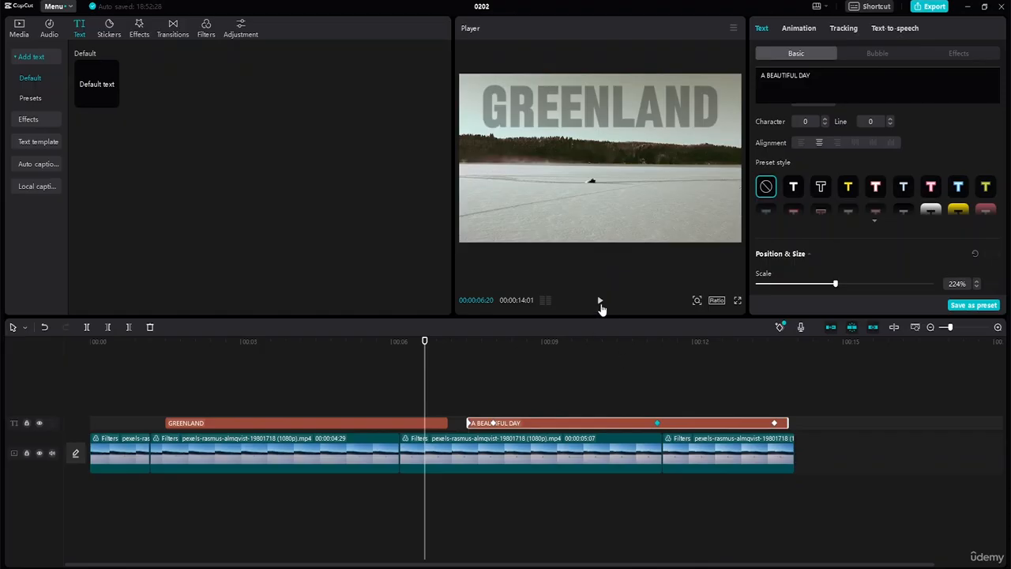
{"action": "left_click", "coordinate": [600, 302]}
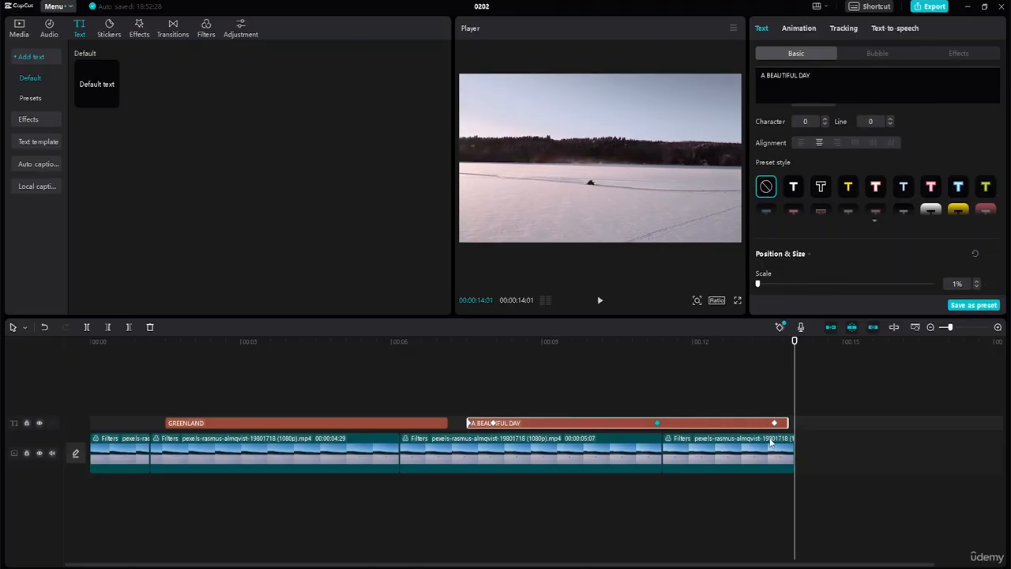
{"action": "left_click", "coordinate": [822, 387]}
{"action": "left_click", "coordinate": [715, 425]}
Return the playhead to the beginning of the timeline and search the music library for adventure
{"action": "left_click_drag", "start_coordinate": [793, 353], "coordinate": [90, 342]}
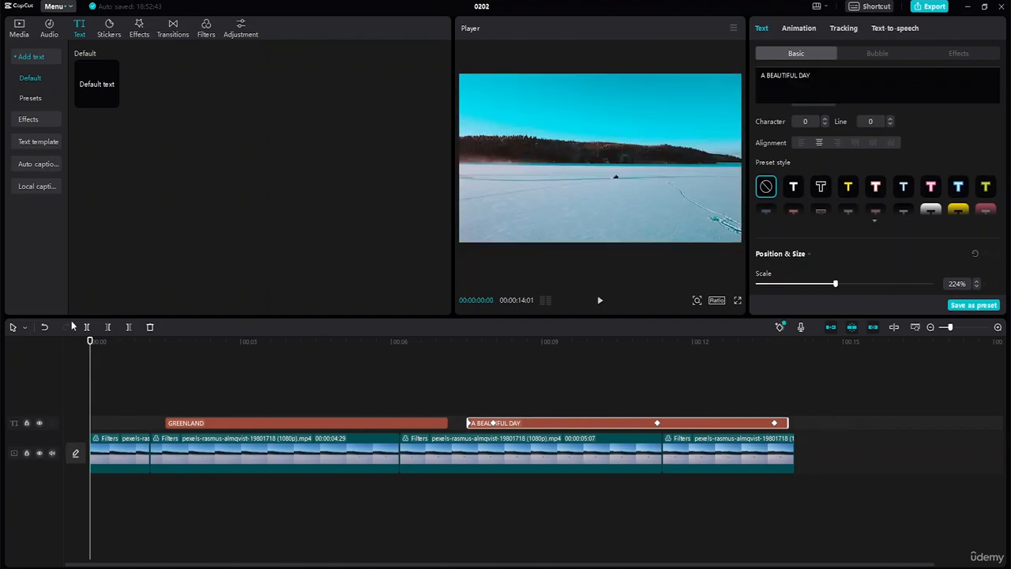
{"action": "left_click", "coordinate": [49, 28]}
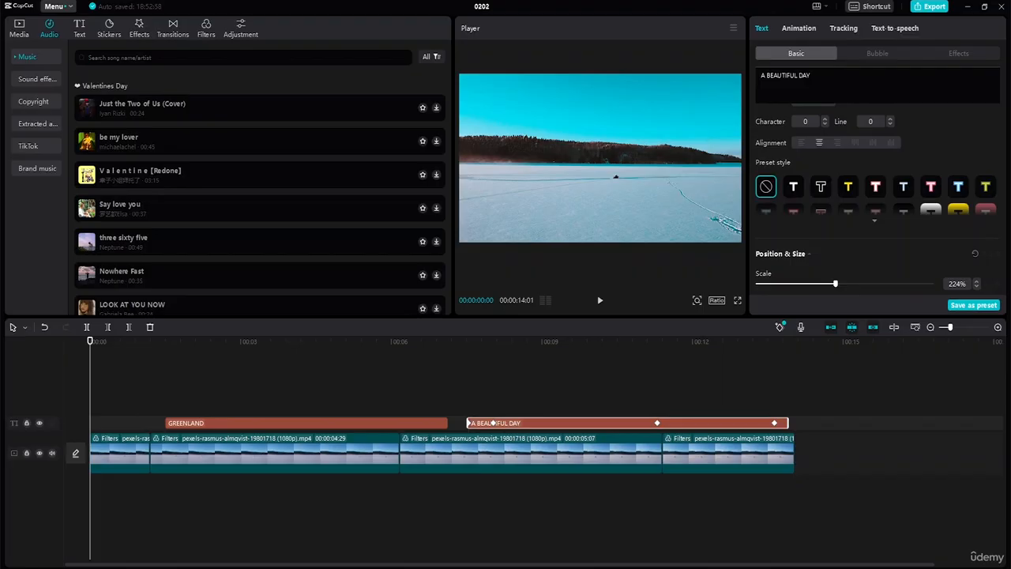
{"action": "type", "text": "adventure"}
{"action": "key", "text": "Return"}
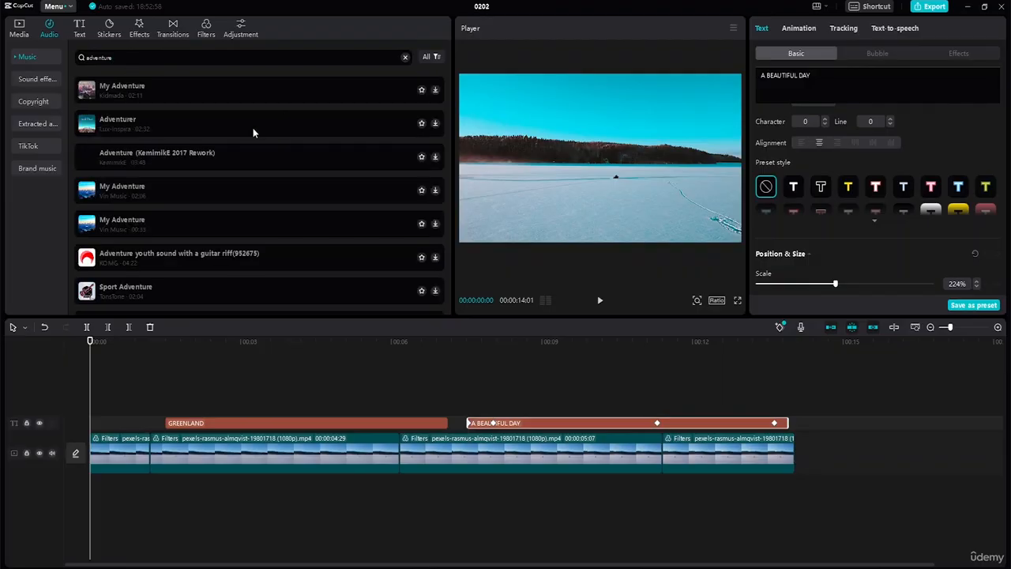
Preview the My Adventure and Adventurer tracks, and add Adventurer to the timeline from the beginning of the video
{"action": "left_click", "coordinate": [133, 126]}
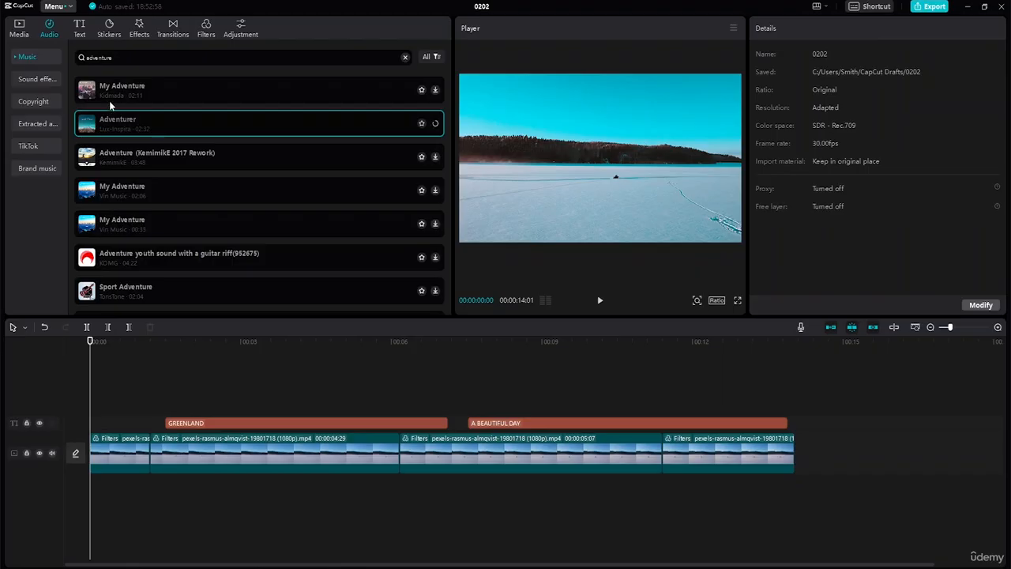
{"action": "left_click", "coordinate": [95, 91]}
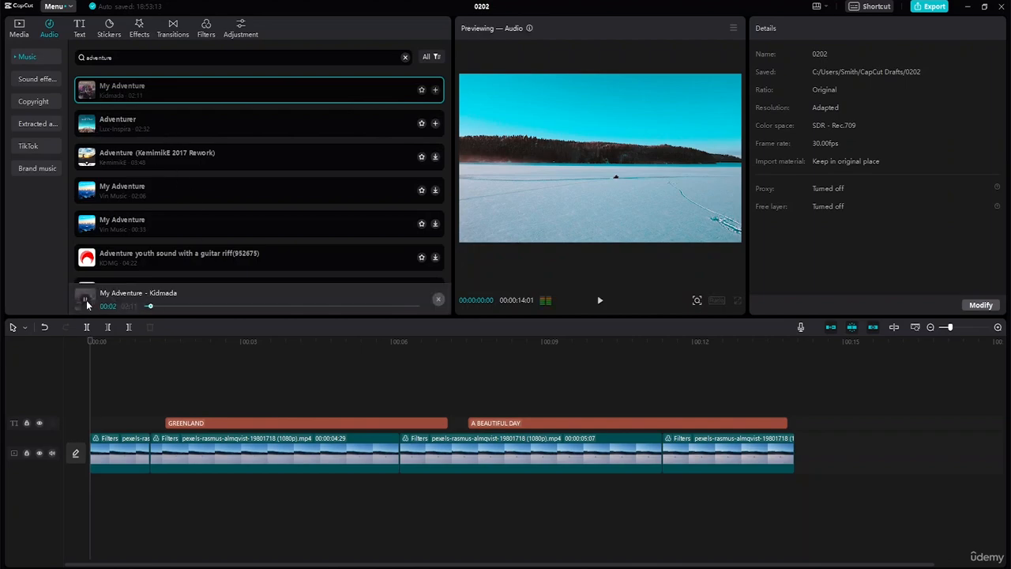
{"action": "left_click", "coordinate": [86, 301]}
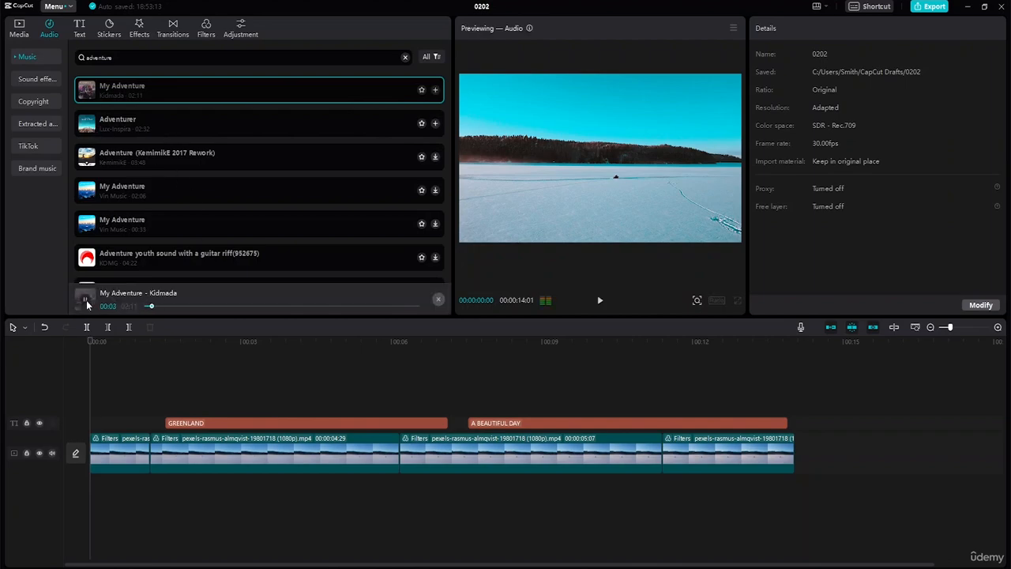
{"action": "left_click", "coordinate": [89, 95]}
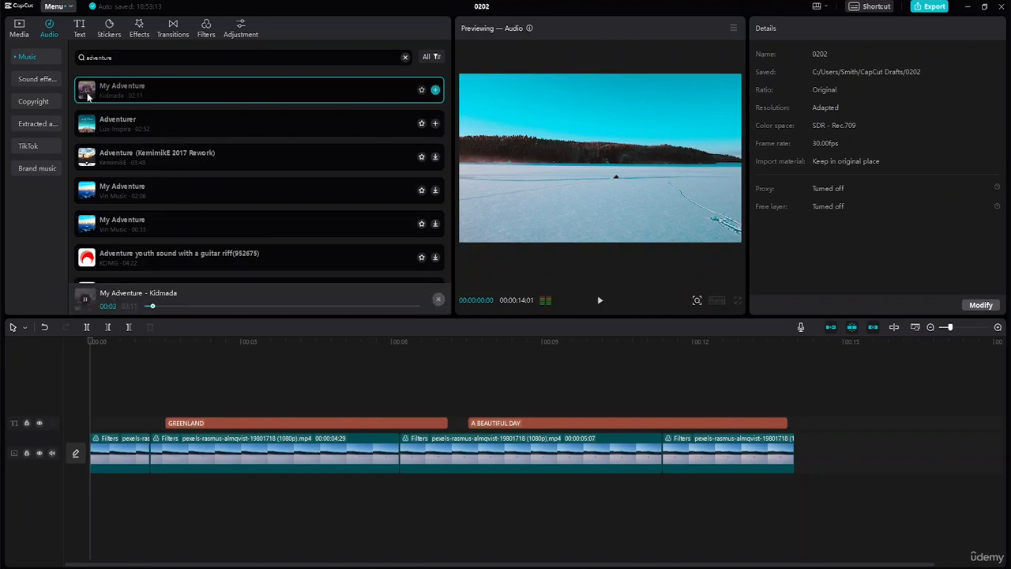
{"action": "left_click", "coordinate": [95, 135]}
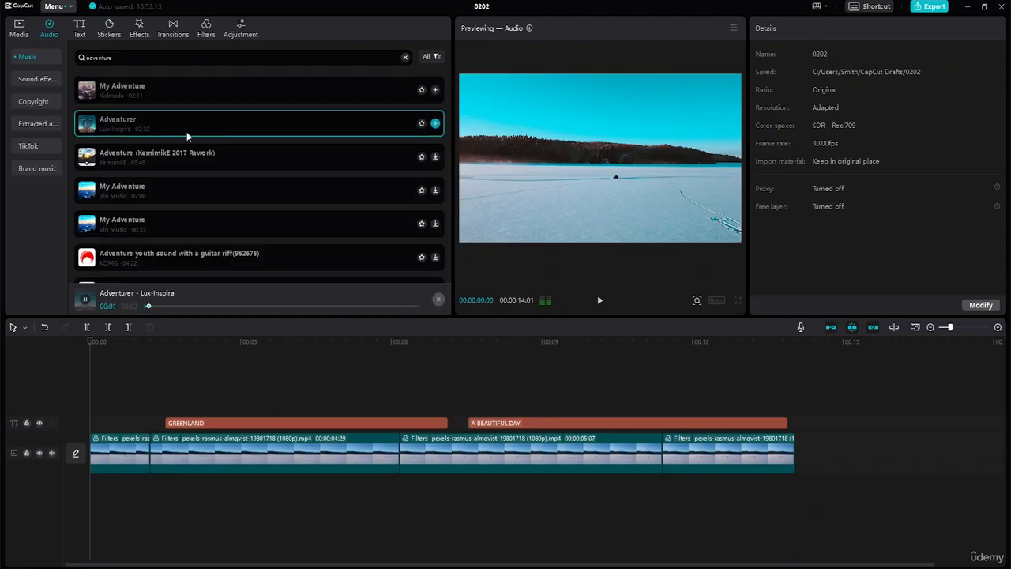
{"action": "left_click", "coordinate": [87, 124]}
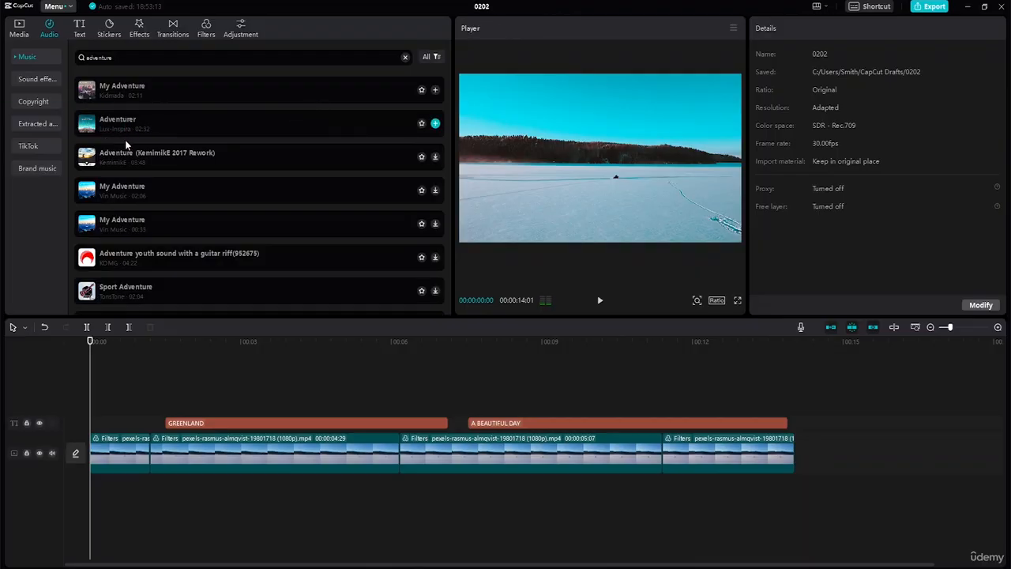
{"action": "left_click", "coordinate": [137, 158]}
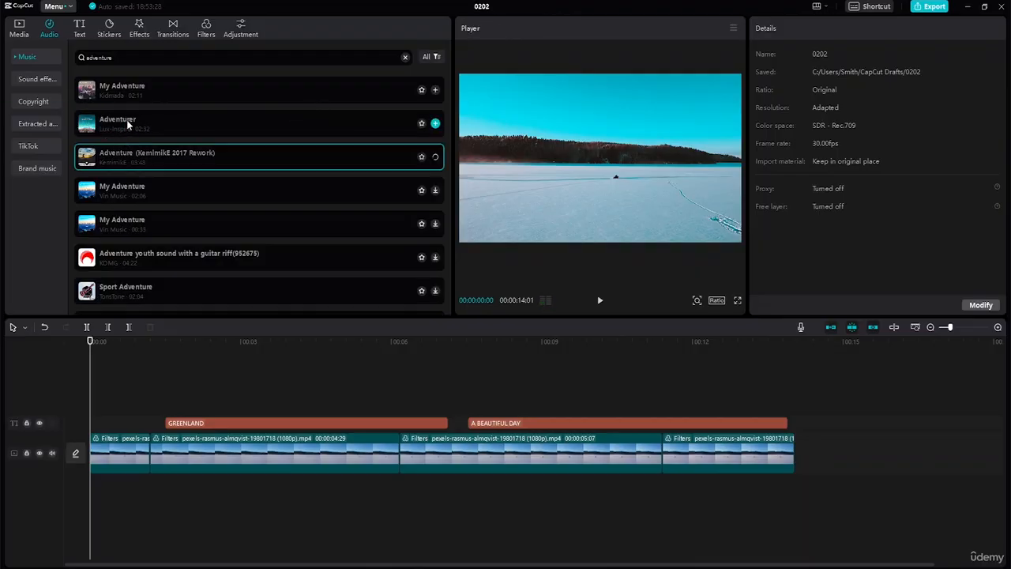
{"action": "left_click", "coordinate": [435, 124]}
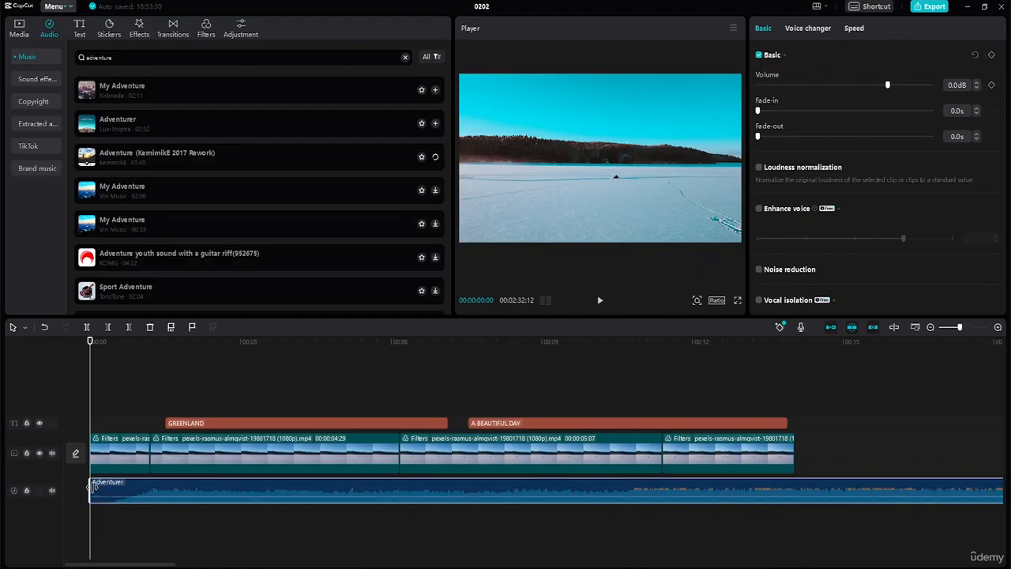
Trim the opening of the Adventurer track and move the track back to the beginning of the timeline
{"action": "left_click_drag", "start_coordinate": [100, 490], "coordinate": [150, 488]}
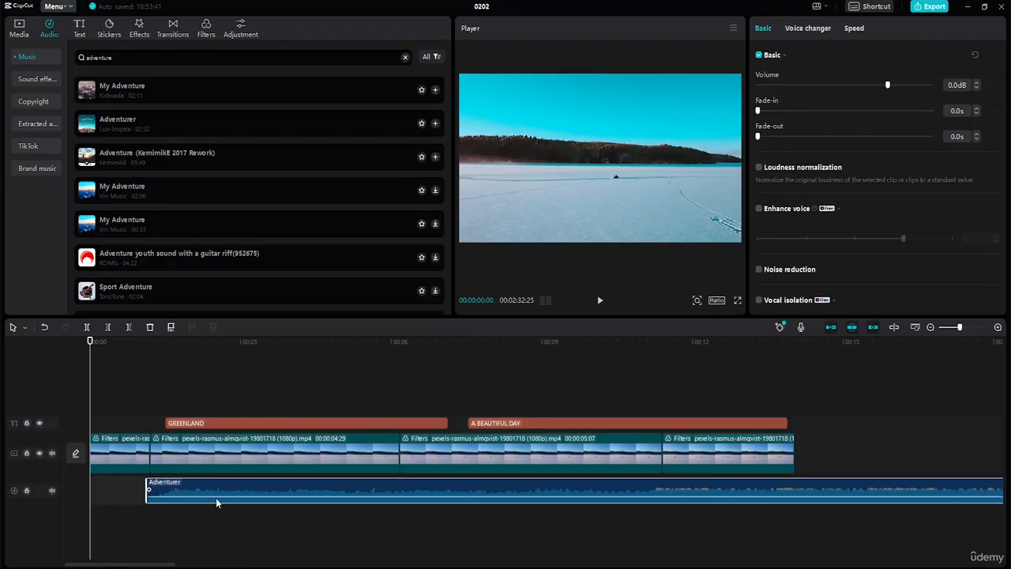
{"action": "left_click_drag", "start_coordinate": [221, 492], "coordinate": [166, 489]}
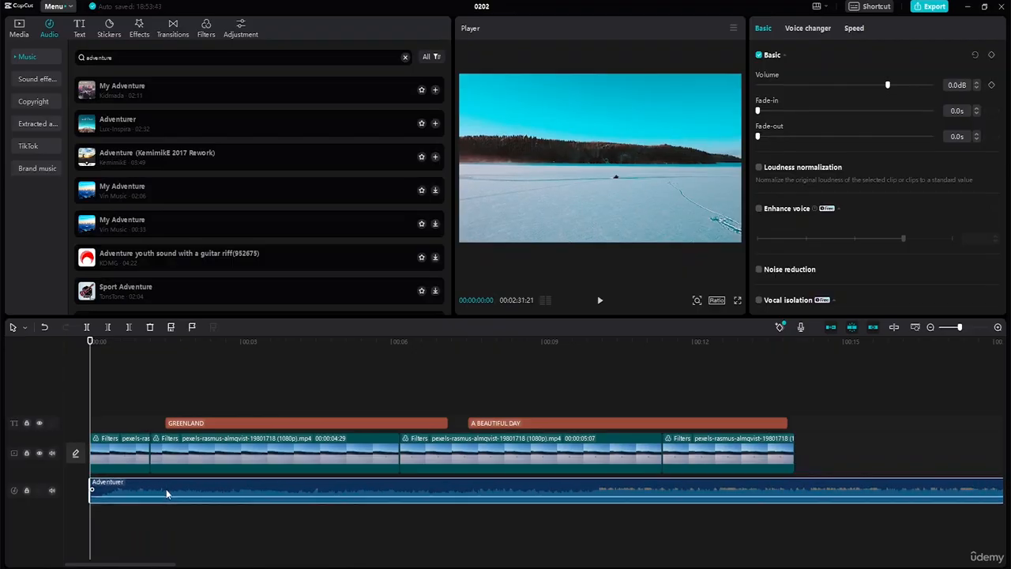
Trim the end of the Adventurer track to the end of the last video clip and return the playhead to the start
{"action": "left_click", "coordinate": [916, 327]}
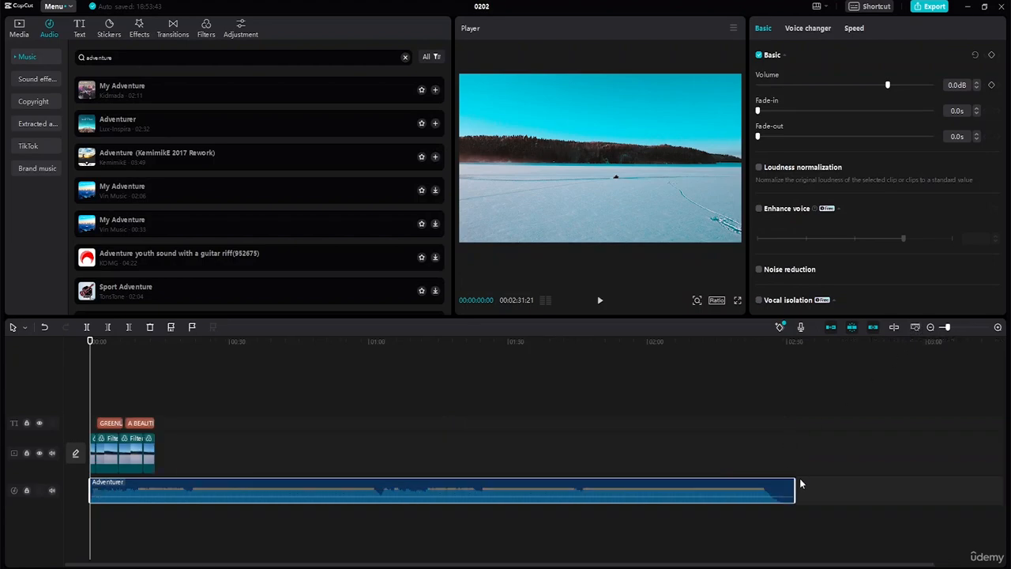
{"action": "left_click_drag", "start_coordinate": [797, 481], "coordinate": [156, 477]}
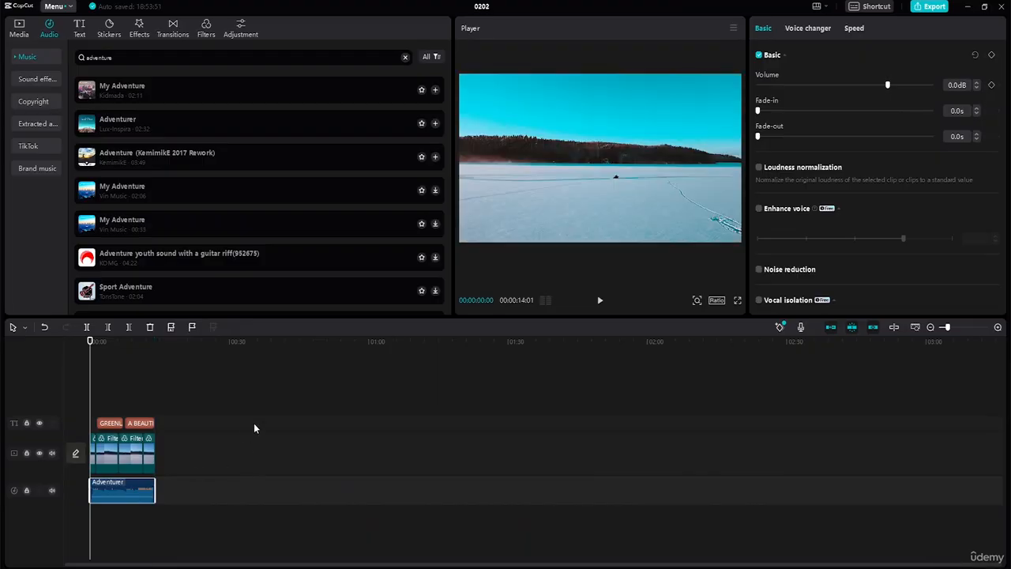
{"action": "left_click", "coordinate": [917, 327]}
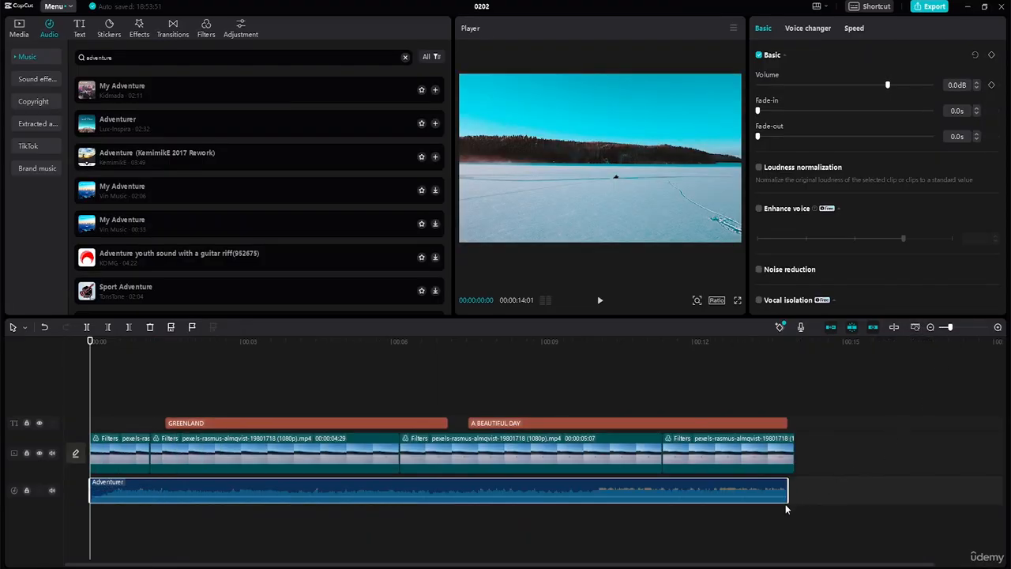
{"action": "left_click_drag", "start_coordinate": [788, 494], "coordinate": [795, 490]}
{"action": "left_click", "coordinate": [826, 488]}
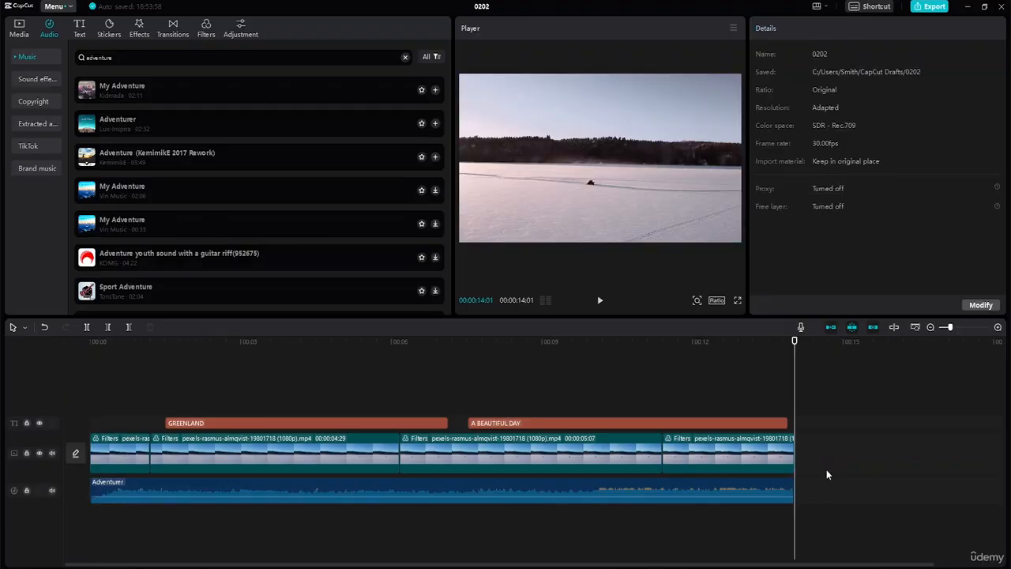
{"action": "left_click_drag", "start_coordinate": [794, 341], "coordinate": [54, 330]}
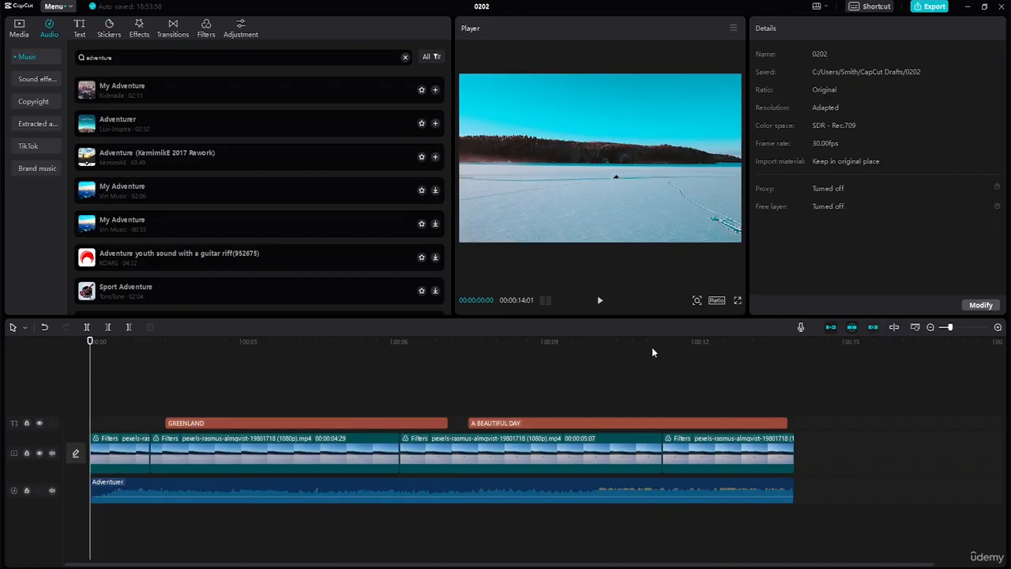
Set both the fade-in and the fade-out of the Adventurer track to 1.0 s
{"action": "left_click", "coordinate": [580, 501]}
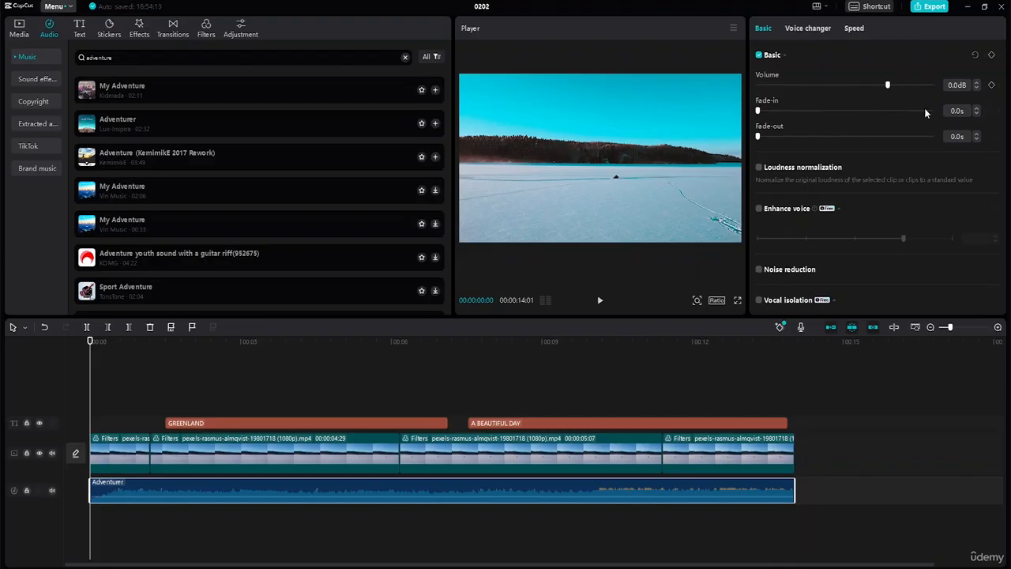
{"action": "mouse_move", "coordinate": [758, 112]}
{"action": "left_mouse_down"}
{"action": "mouse_move", "coordinate": [792, 111]}
{"action": "mouse_move", "coordinate": [775, 108]}
{"action": "left_mouse_up"}
{"action": "key", "text": "BackSpace"}
{"action": "key", "text": "BackSpace"}
{"action": "key", "text": "BackSpace"}
{"action": "type", "text": "1"}
{"action": "key", "text": "Return"}
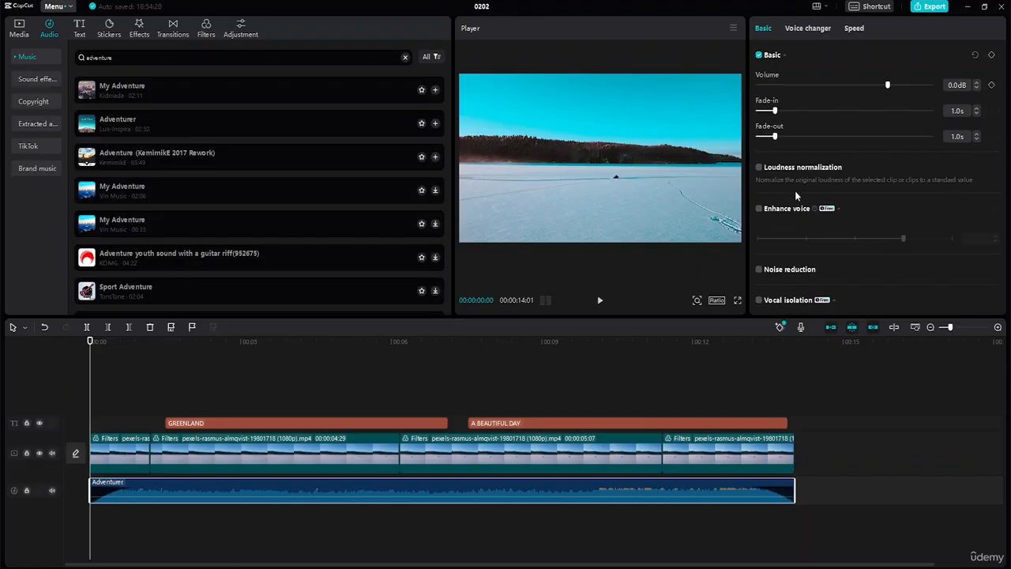
Enable loudness normalization for the Adventurer track and play the whole video with its music to review it
{"action": "left_click", "coordinate": [760, 168]}
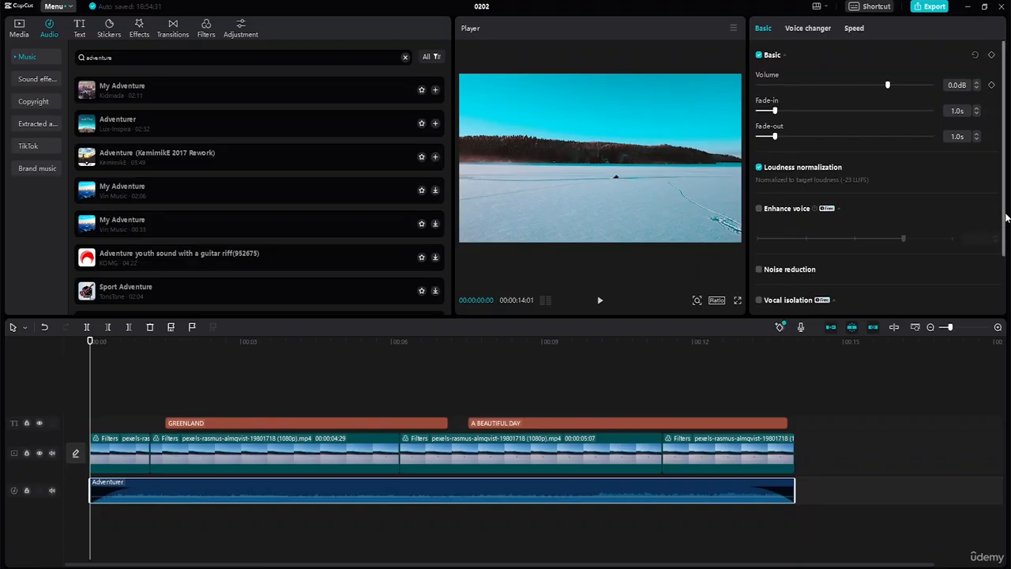
{"action": "left_click_drag", "start_coordinate": [1006, 215], "coordinate": [1003, 279]}
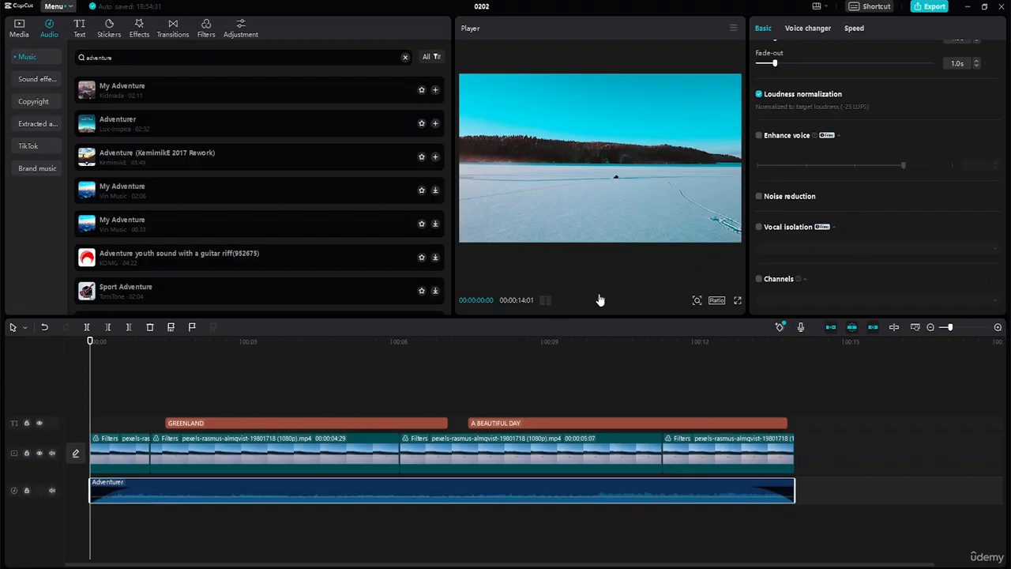
{"action": "left_click", "coordinate": [600, 304]}
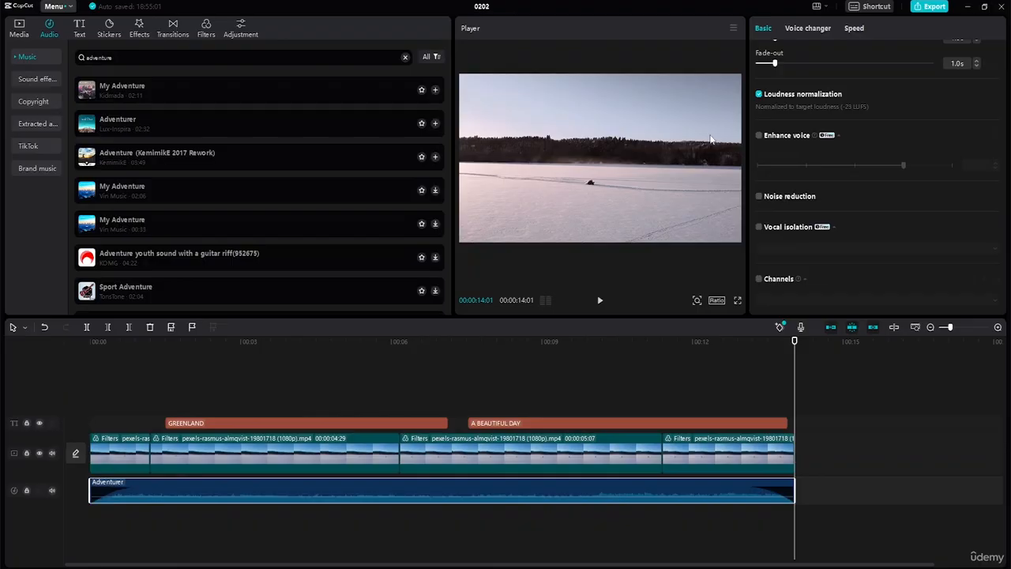
Export the video as Keyframes to the Desktop folder Capcut Semi-Advanced Tutorial Resource File - (4 Hrs), and close the export dialog
{"action": "left_click", "coordinate": [931, 7]}
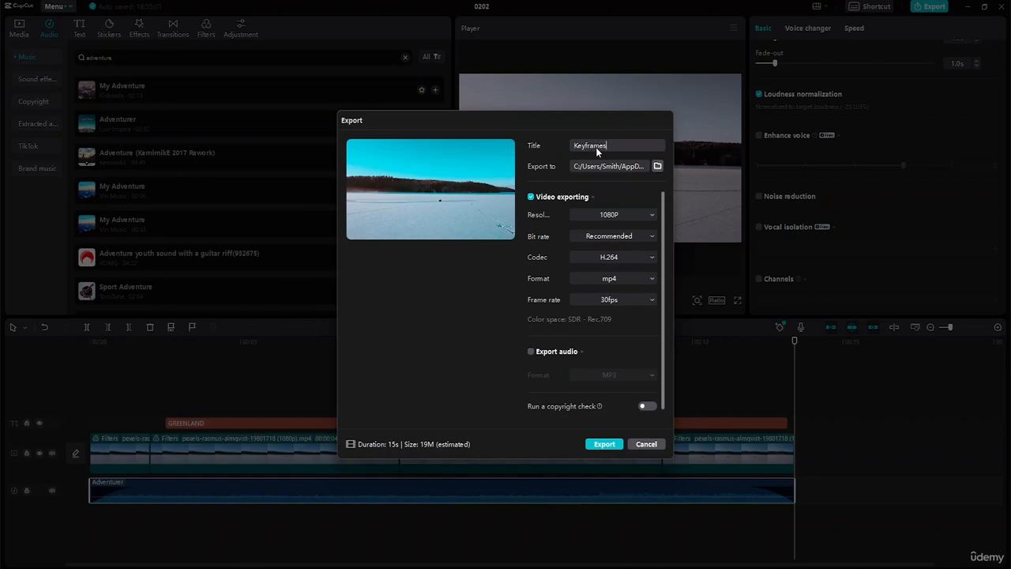
{"action": "left_click", "coordinate": [658, 167]}
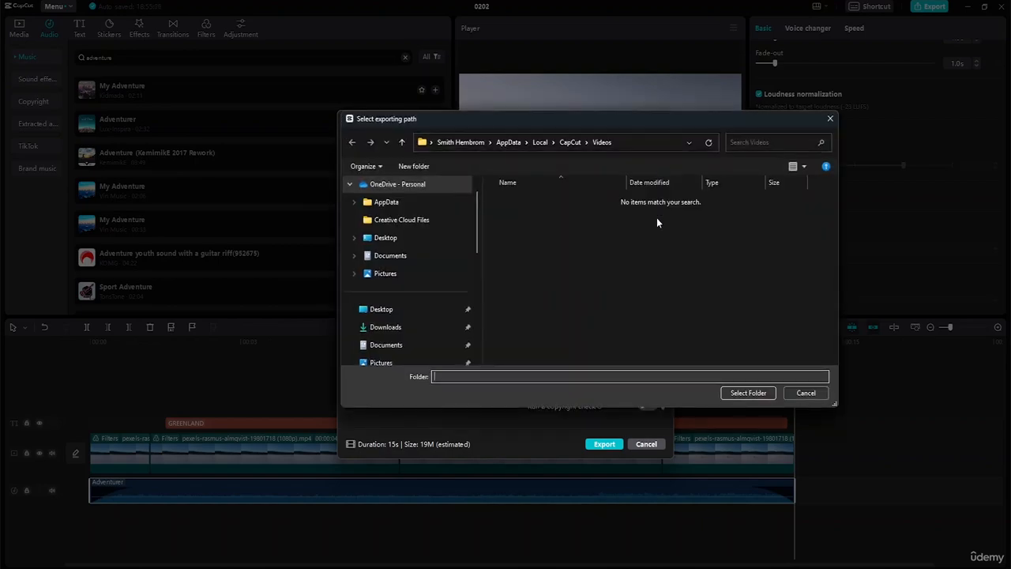
{"action": "left_click", "coordinate": [405, 334]}
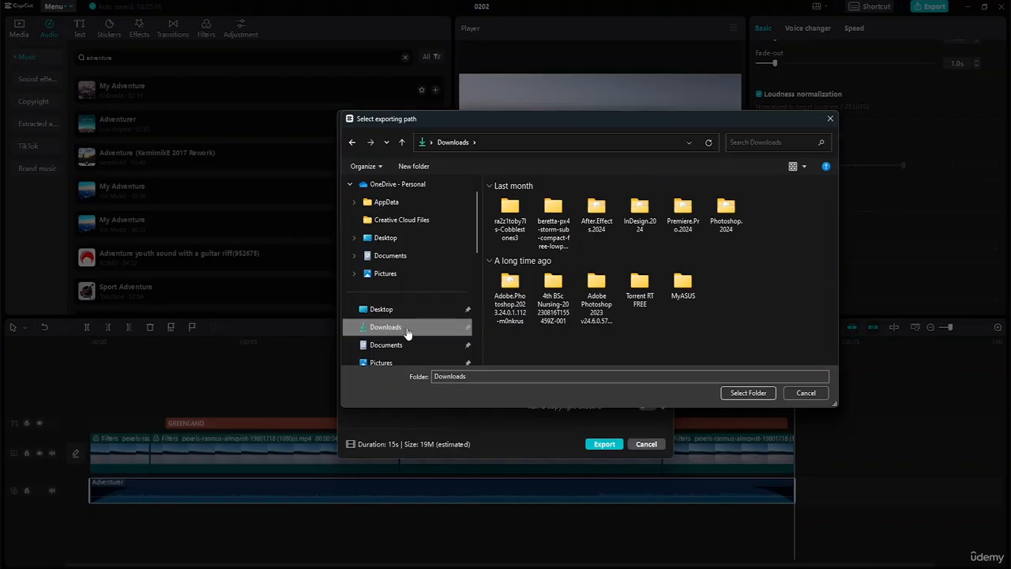
{"action": "left_click", "coordinate": [407, 311]}
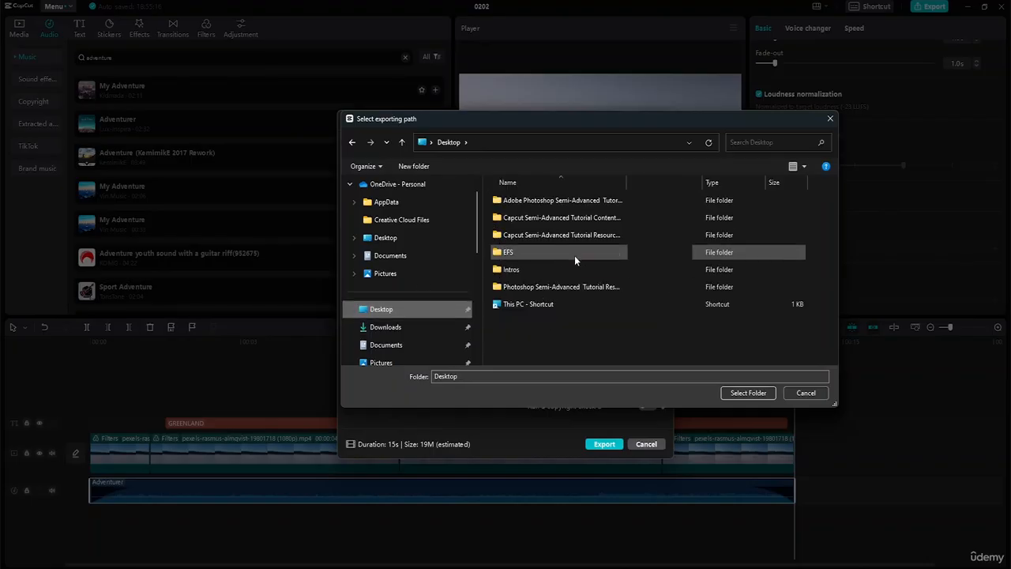
{"action": "double_click", "coordinate": [574, 234]}
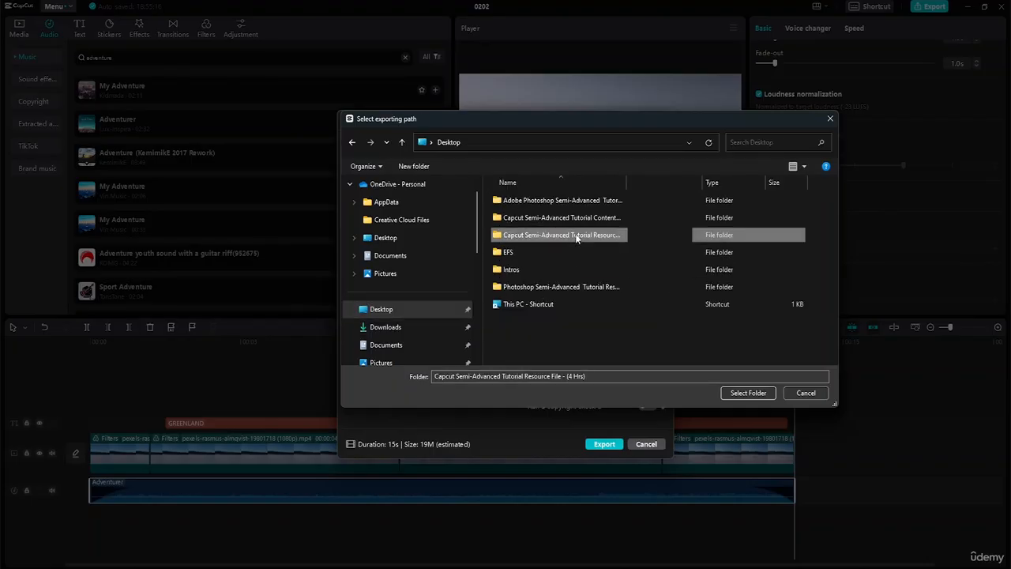
{"action": "left_click", "coordinate": [744, 393]}
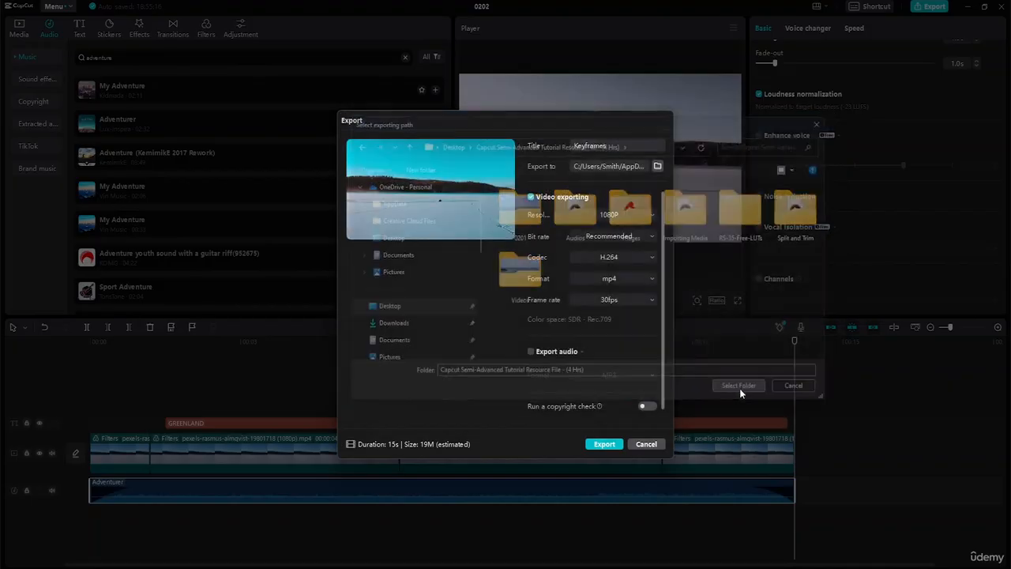
{"action": "left_click", "coordinate": [612, 447]}
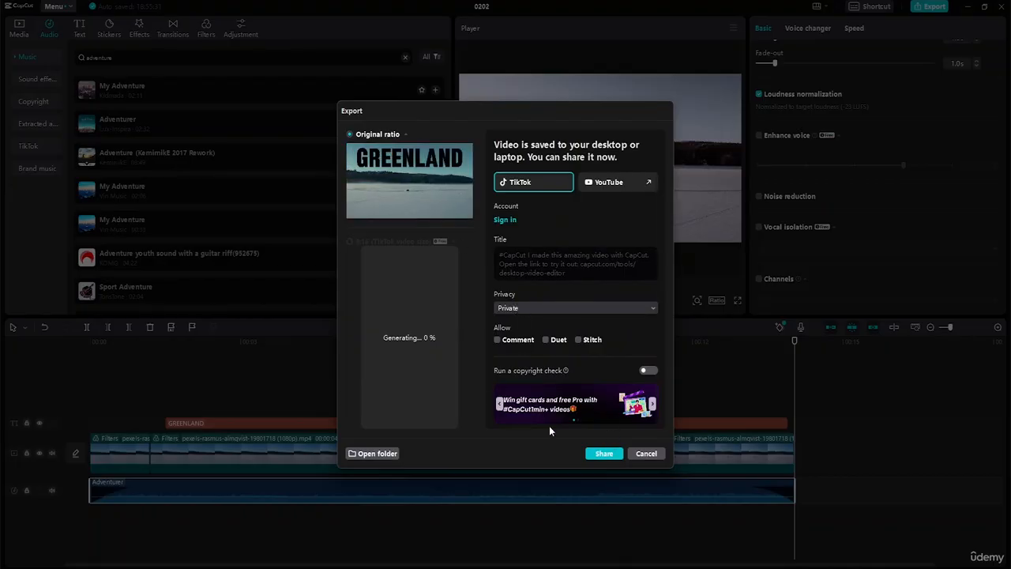
{"action": "left_click", "coordinate": [648, 454]}
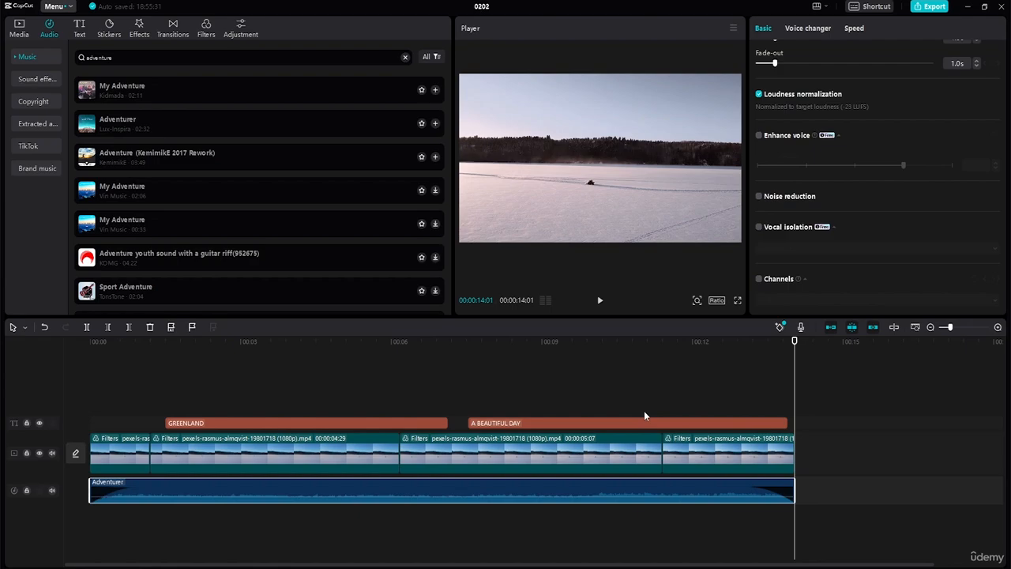
Switch to File Explorer and browse to the Desktop folder Capcut Semi-Advanced Tutorial Resource File - (4 Hrs) containing the exported video
{"action": "left_click", "coordinate": [528, 395]}
{"action": "key", "text": "alt+Tab"}
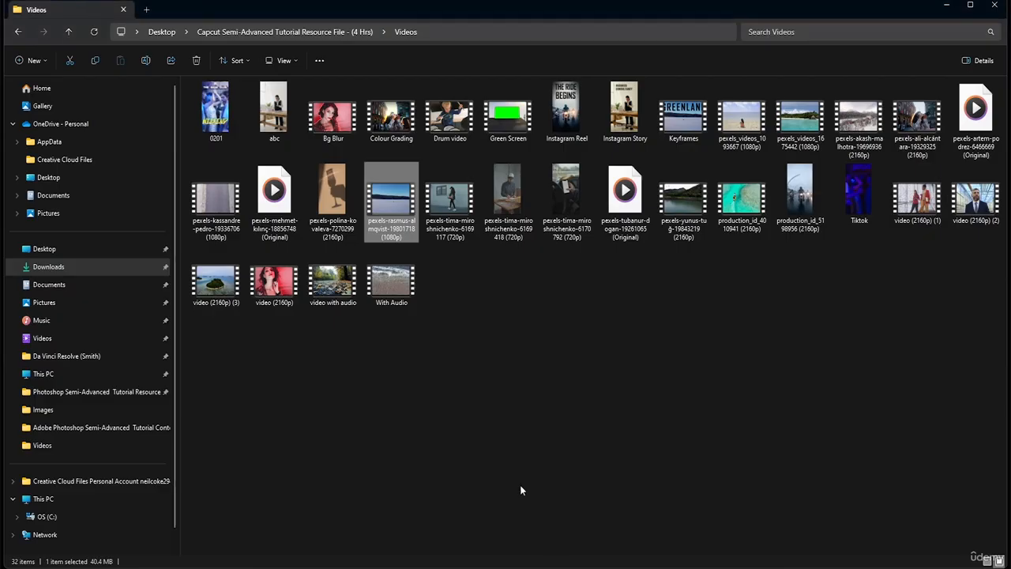
{"action": "left_click", "coordinate": [55, 251]}
{"action": "double_click", "coordinate": [342, 161]}
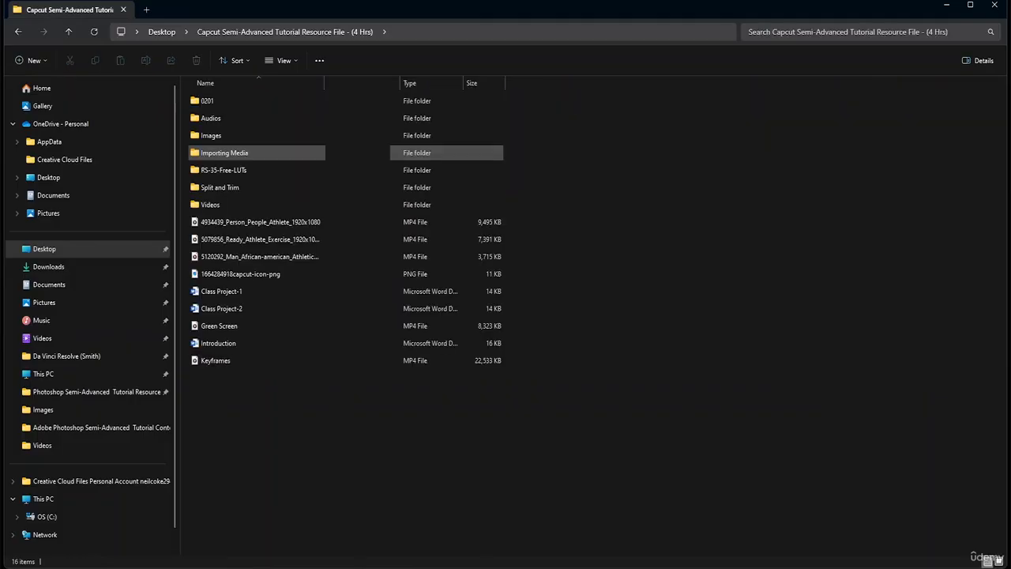
{"action": "double_click", "coordinate": [262, 204]}
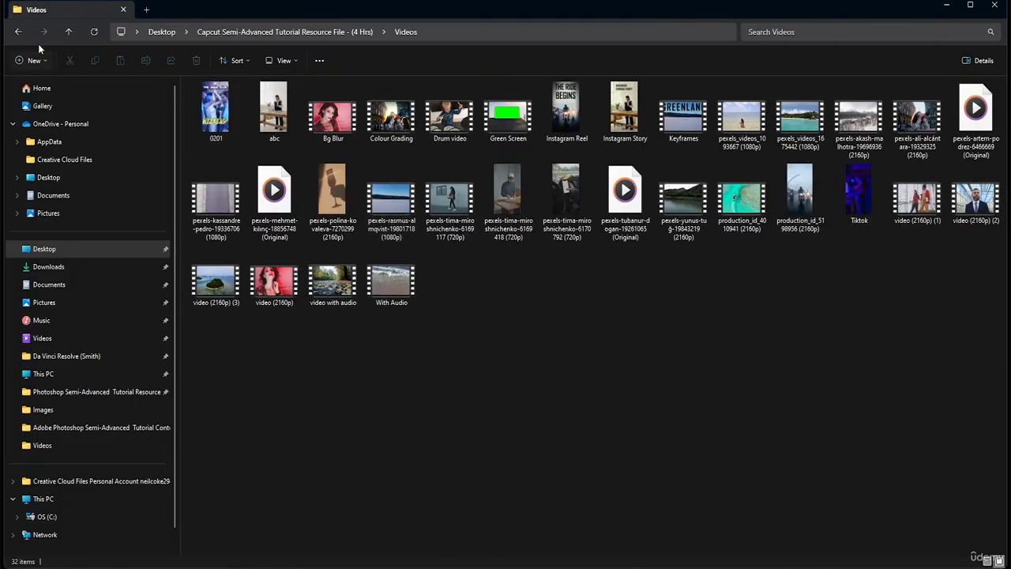
{"action": "left_click", "coordinate": [21, 33]}
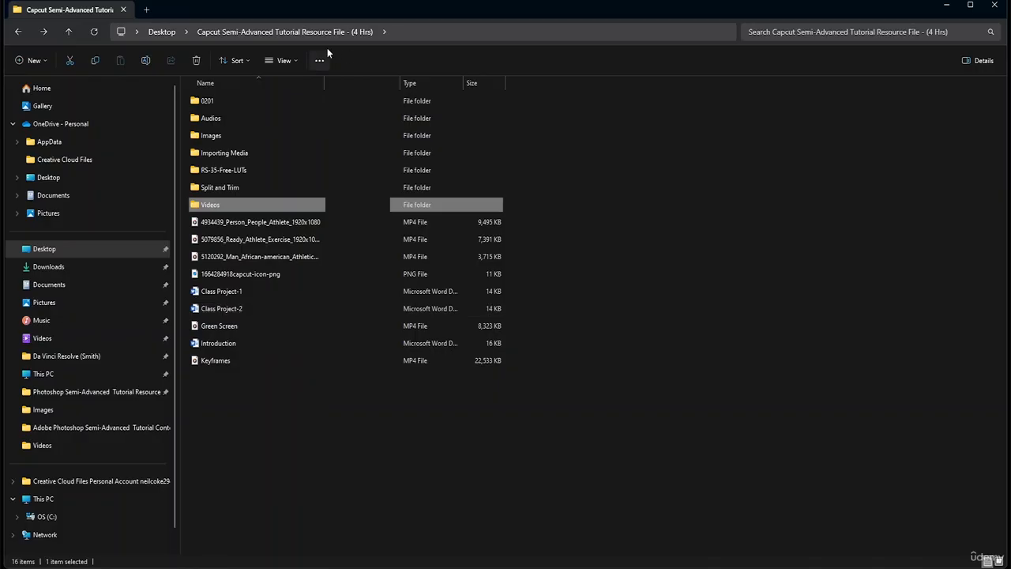
Show the folder contents as large icons and open the exported Keyframes video in Media Player
{"action": "left_click", "coordinate": [283, 60]}
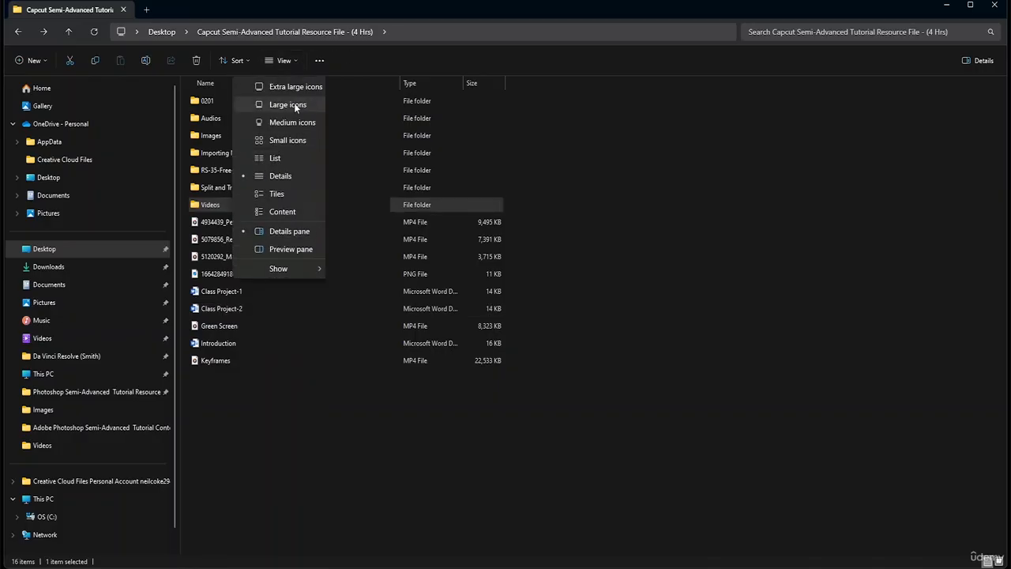
{"action": "left_click", "coordinate": [294, 104]}
{"action": "left_click", "coordinate": [279, 209]}
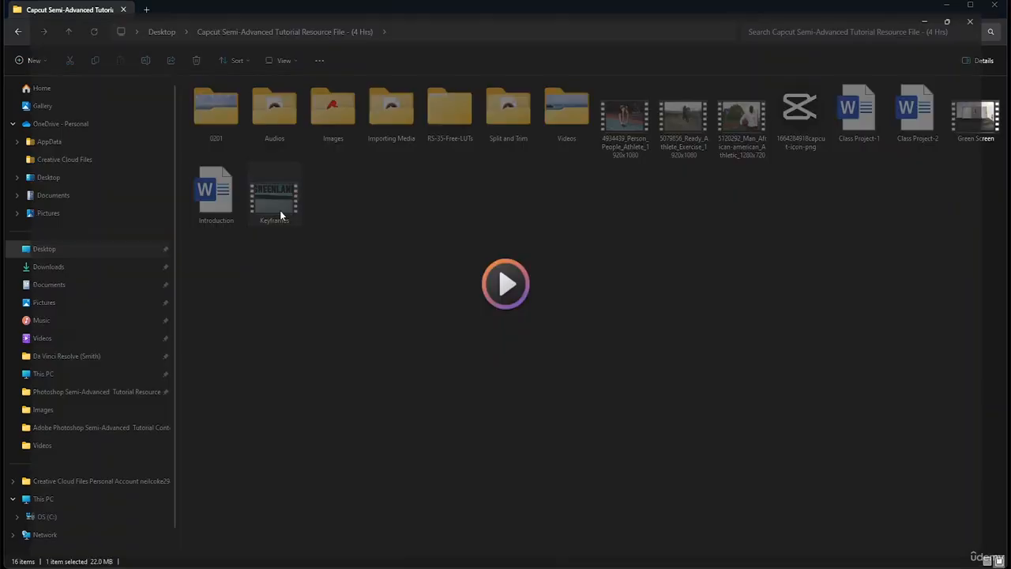
{"action": "double_click", "coordinate": [279, 210]}
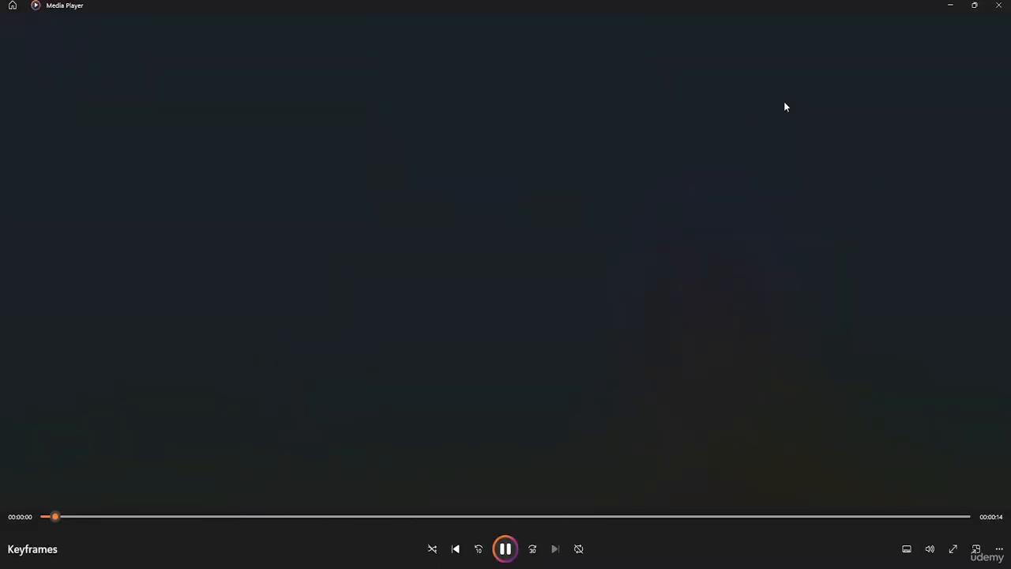